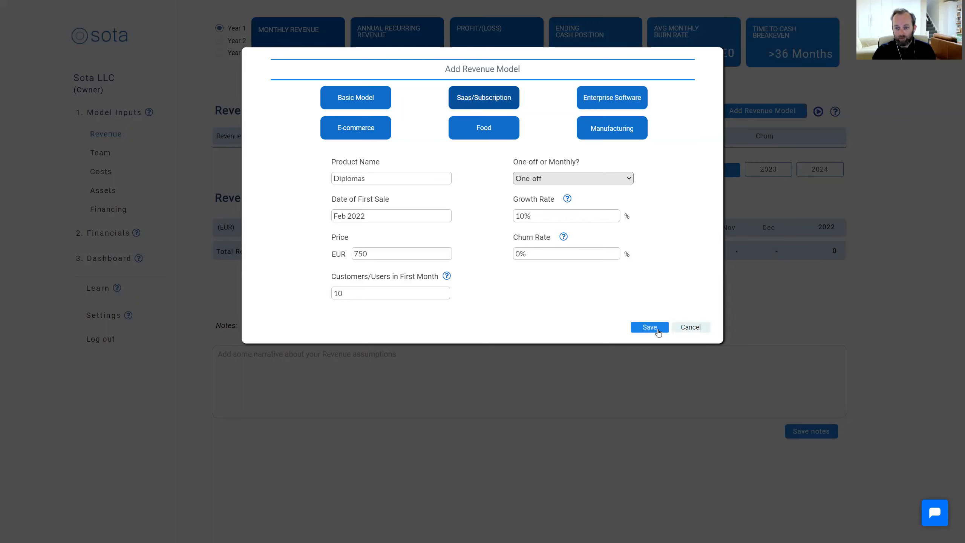
Save the Diplomas revenue model and start another Saas/Subscription model with the product name Membership
{"action": "left_click", "coordinate": [652, 327]}
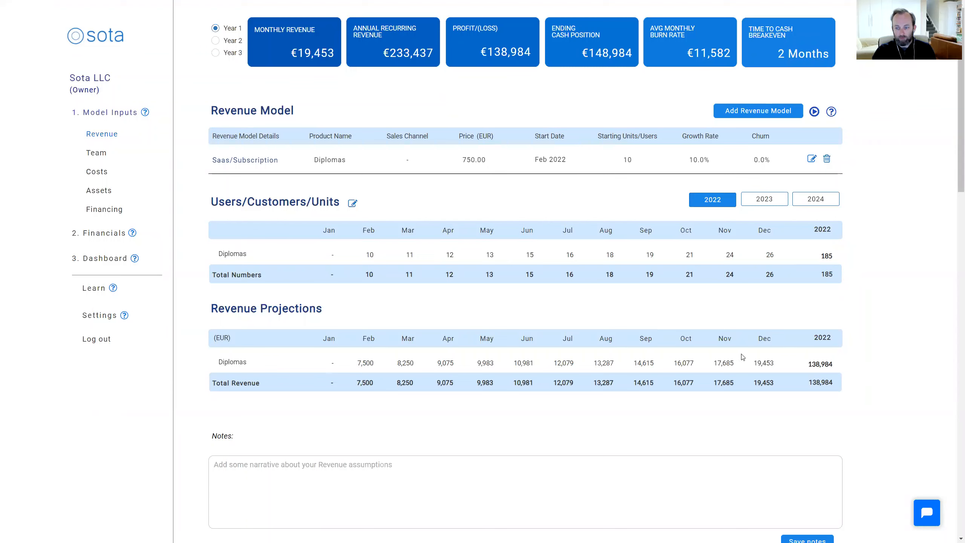
{"action": "left_click", "coordinate": [764, 111]}
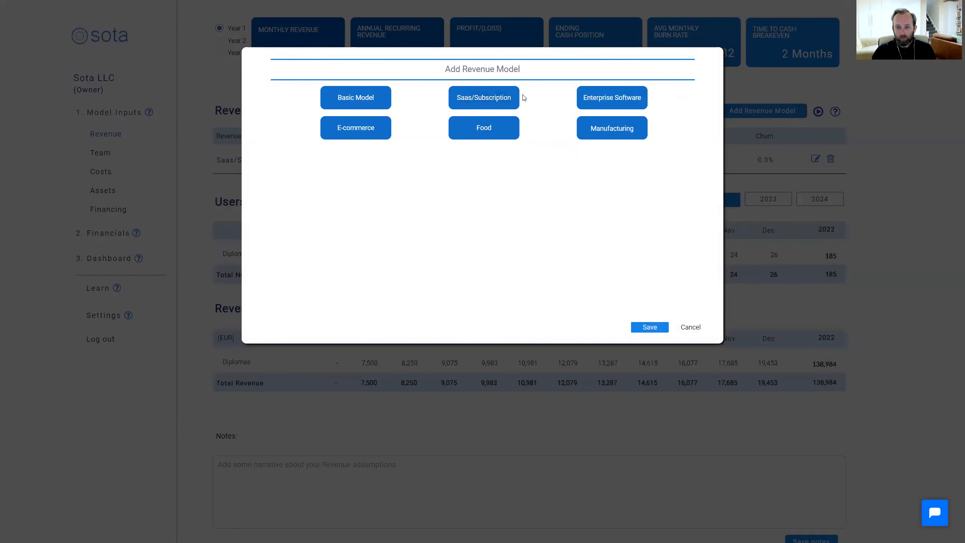
{"action": "left_click", "coordinate": [501, 98]}
{"action": "left_click", "coordinate": [414, 174]}
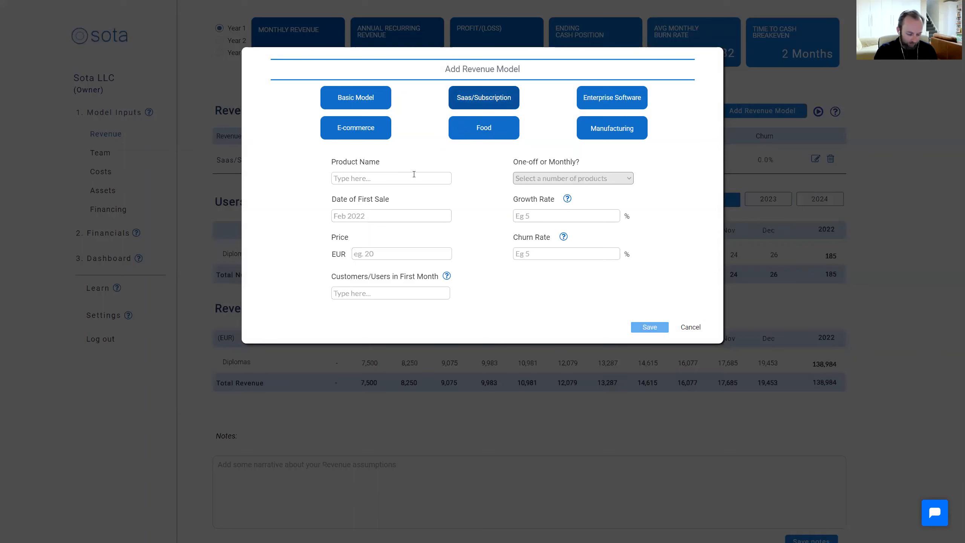
{"action": "type", "text": "Membership"}
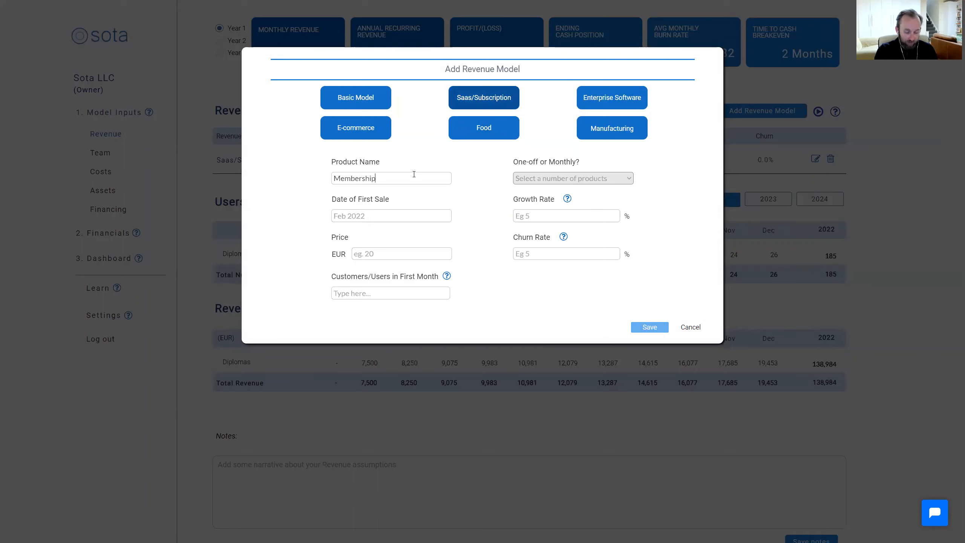
Set Membership's date of first sale to March 2022, its price to EUR 10 and its first-month customers to 8
{"action": "left_click", "coordinate": [429, 217]}
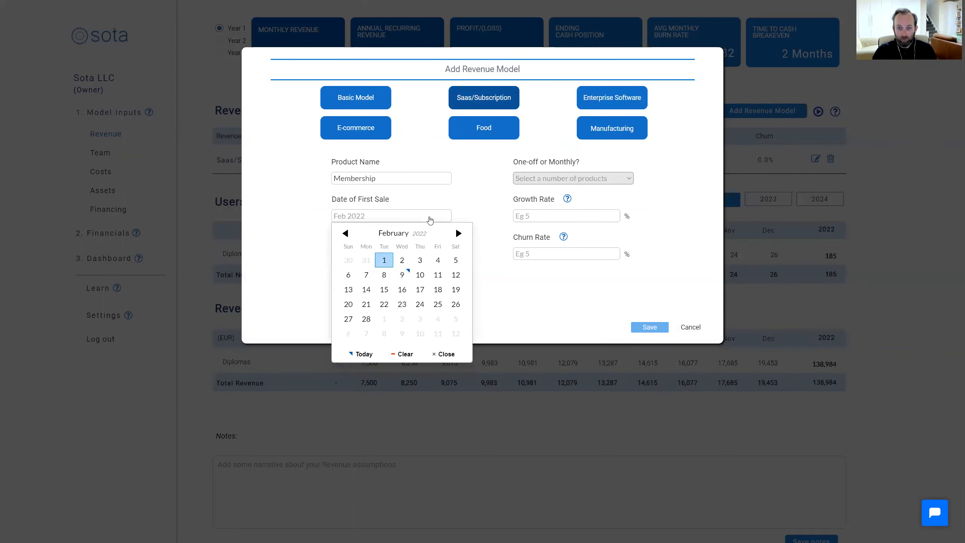
{"action": "left_click", "coordinate": [457, 233]}
{"action": "left_click", "coordinate": [384, 260]}
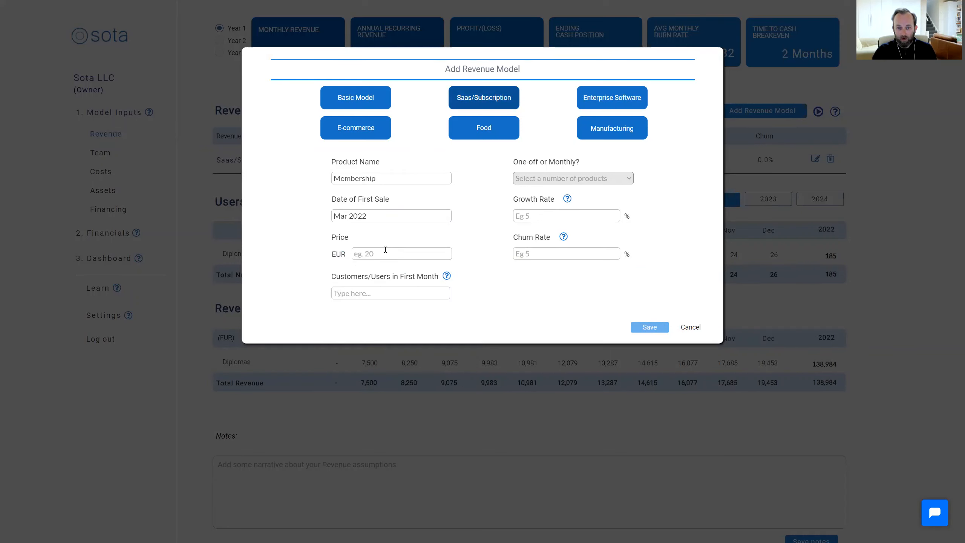
{"action": "type", "text": "10"}
{"action": "left_click", "coordinate": [388, 291]}
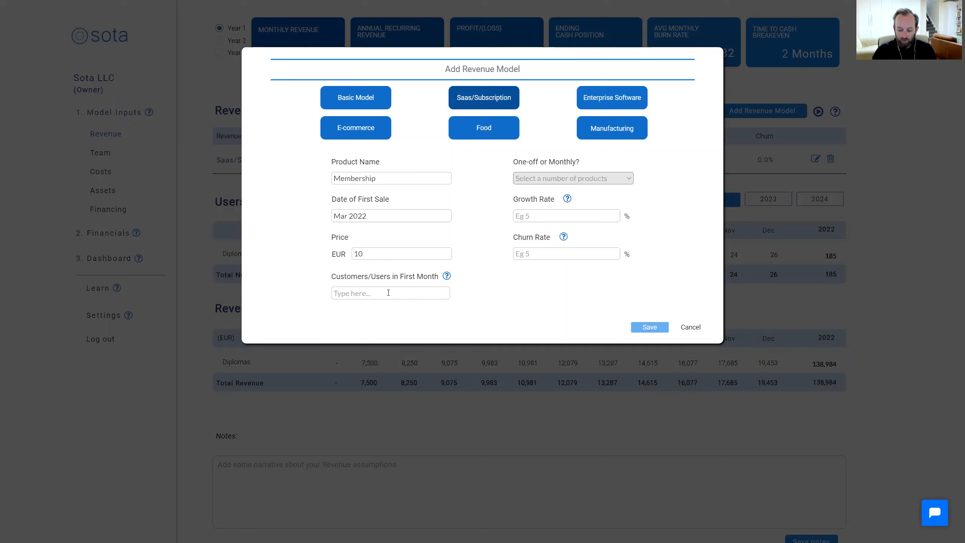
{"action": "type", "text": "8"}
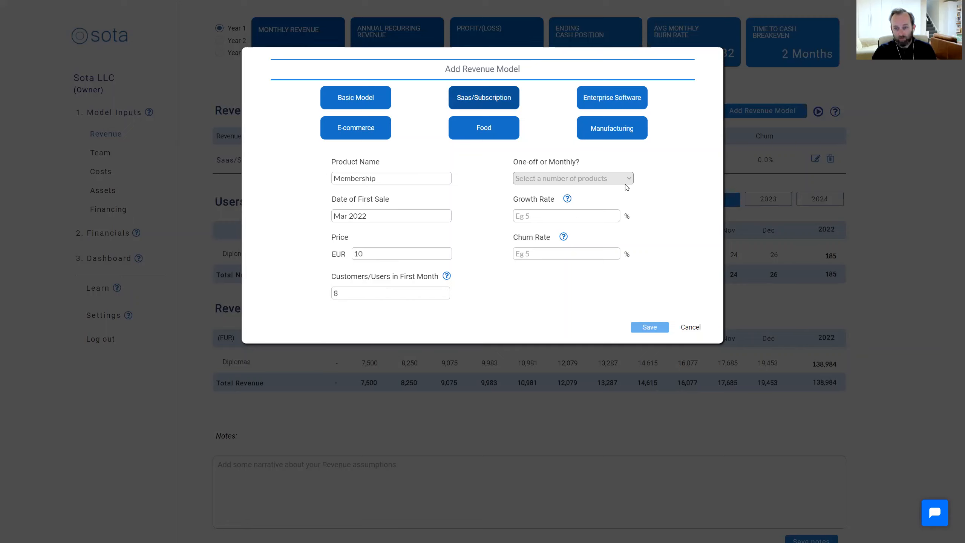
Make Membership a monthly product with a 15% growth rate and a 2% churn rate, and save the revenue model
{"action": "left_click", "coordinate": [608, 180]}
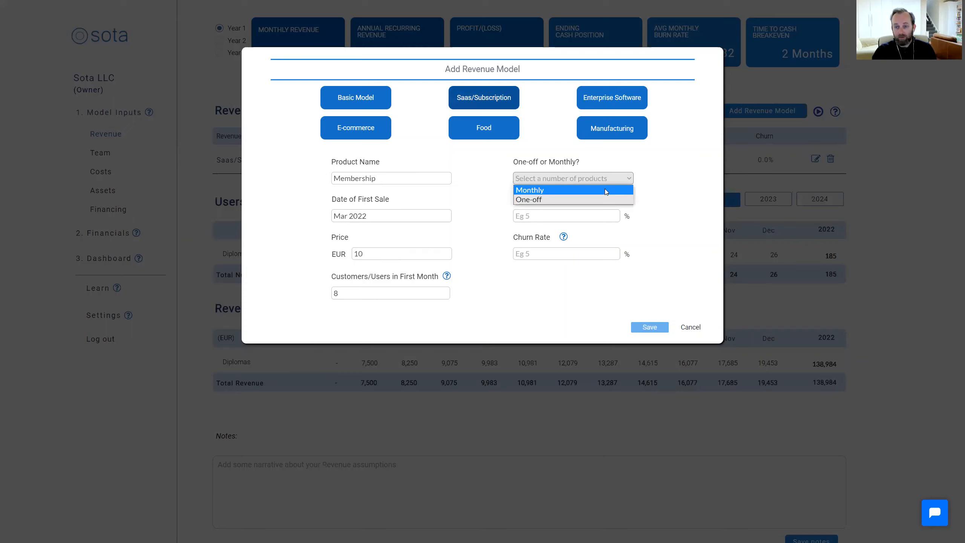
{"action": "left_click", "coordinate": [604, 189]}
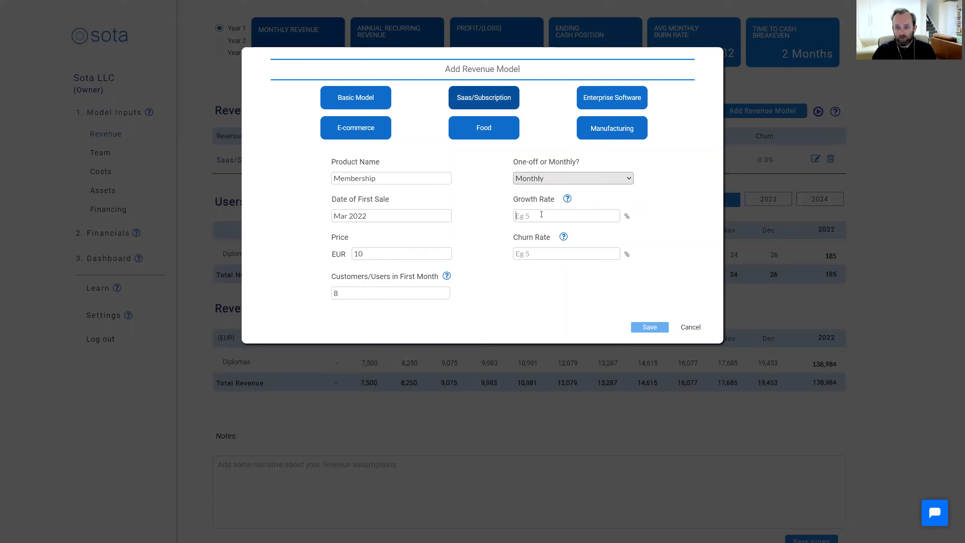
{"action": "type", "text": "15"}
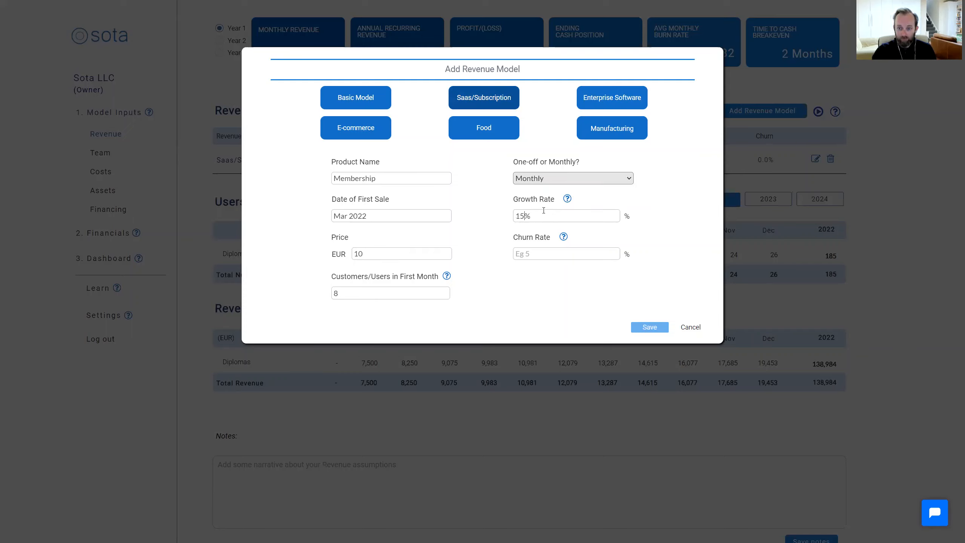
{"action": "left_click", "coordinate": [532, 254]}
{"action": "type", "text": "0"}
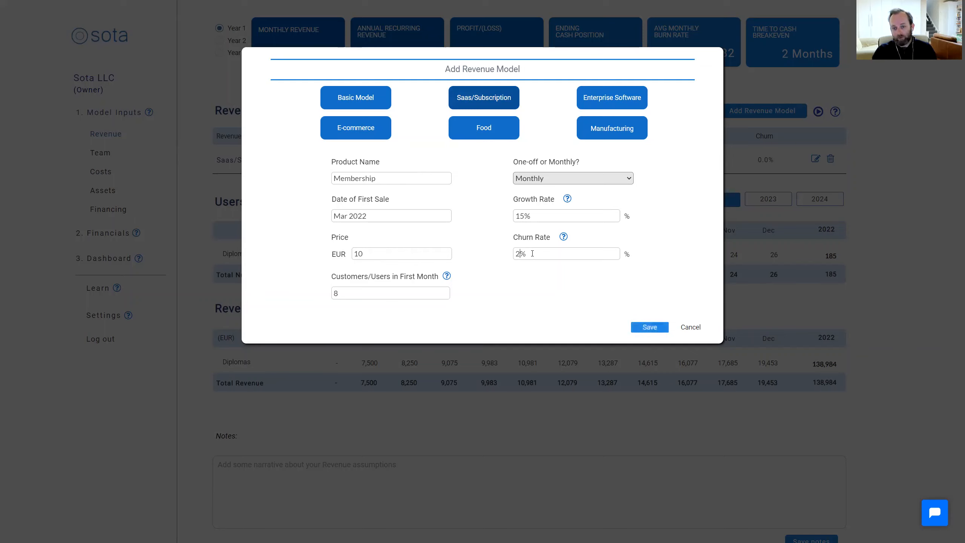
{"action": "left_click", "coordinate": [651, 327]}
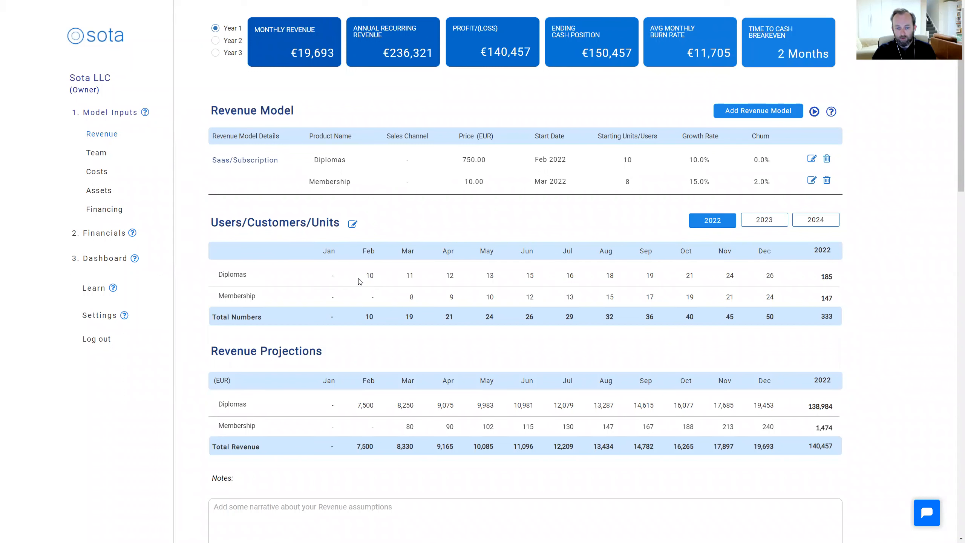
Review the customer numbers and revenue projections for 2023, 2024 and 2022
{"action": "left_click", "coordinate": [772, 225]}
{"action": "left_click", "coordinate": [815, 223]}
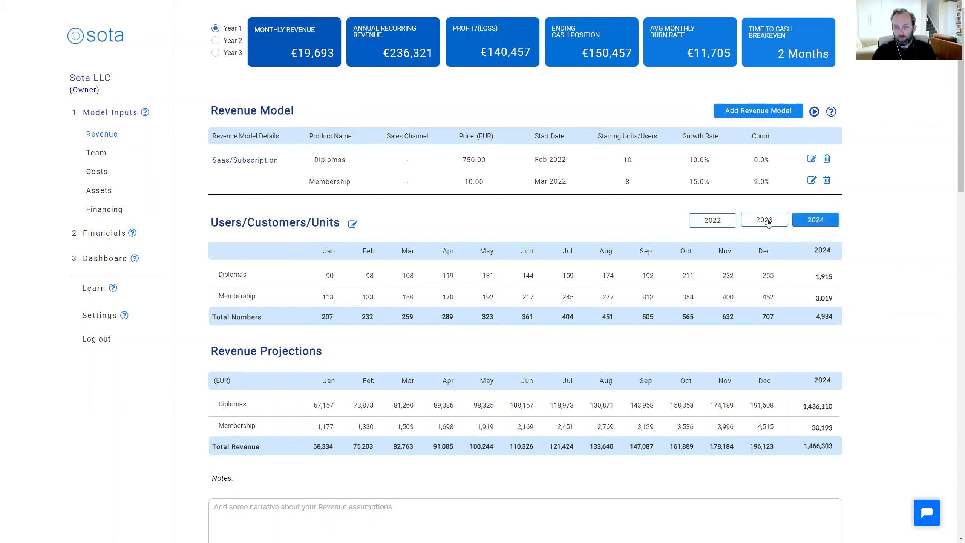
{"action": "left_click", "coordinate": [709, 224]}
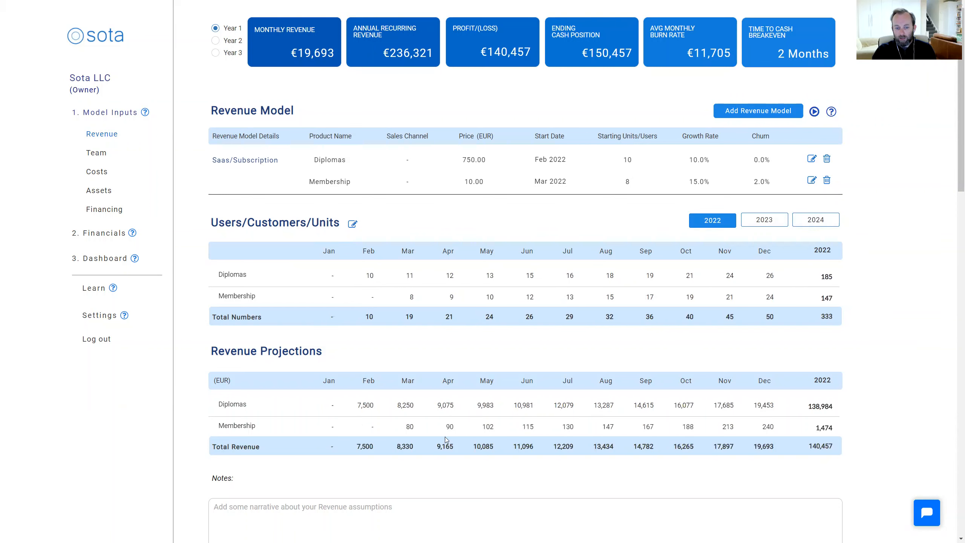
{"action": "scroll", "coordinate": [439, 462], "scroll_direction": "down", "scroll_amount": 3}
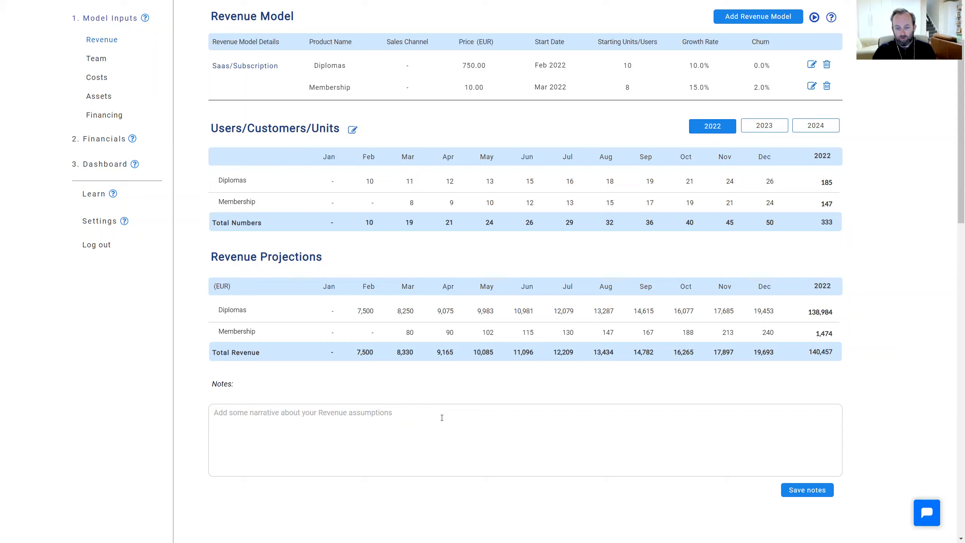
{"action": "scroll", "coordinate": [327, 388], "scroll_direction": "up", "scroll_amount": 3}
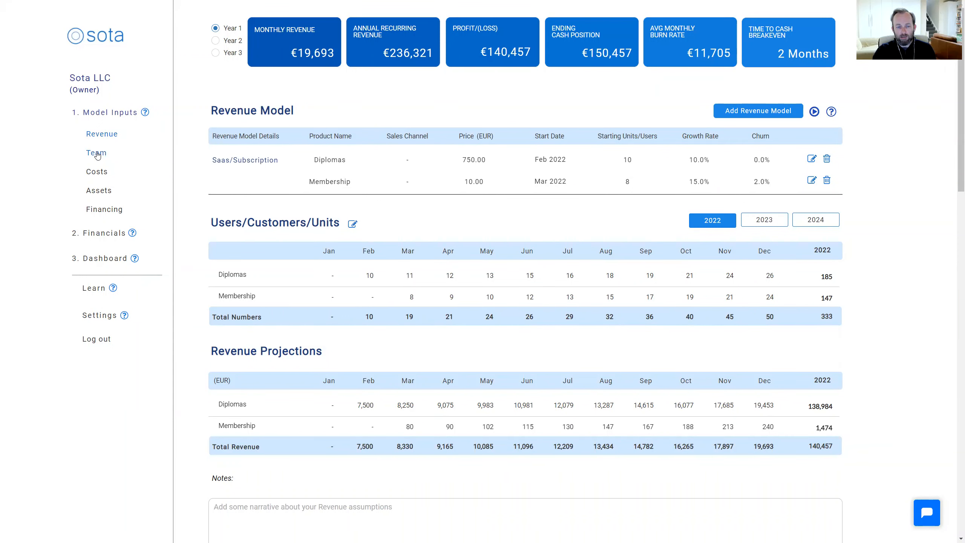
Start a new team member in the Leadership department with the job title Founder and enter the person's full name
{"action": "left_click", "coordinate": [97, 153]}
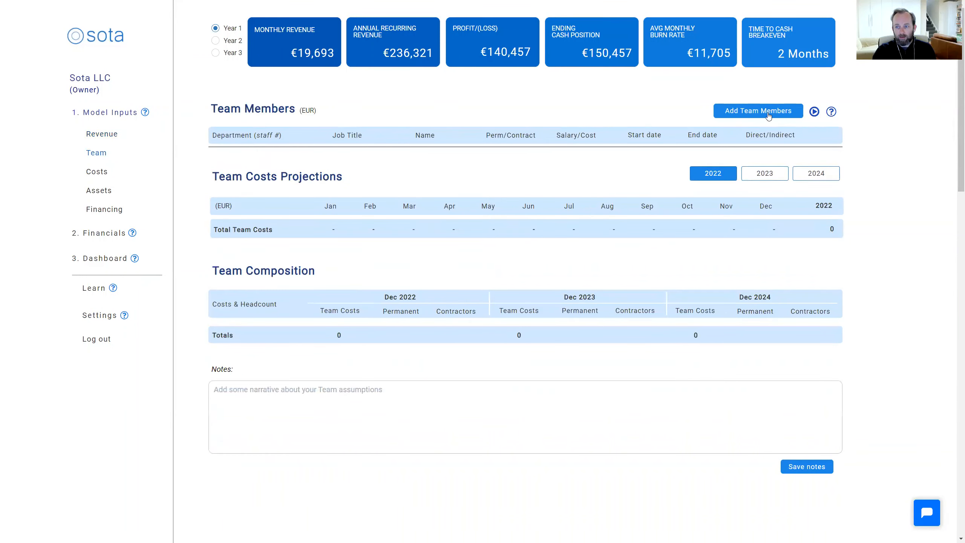
{"action": "left_click", "coordinate": [766, 112]}
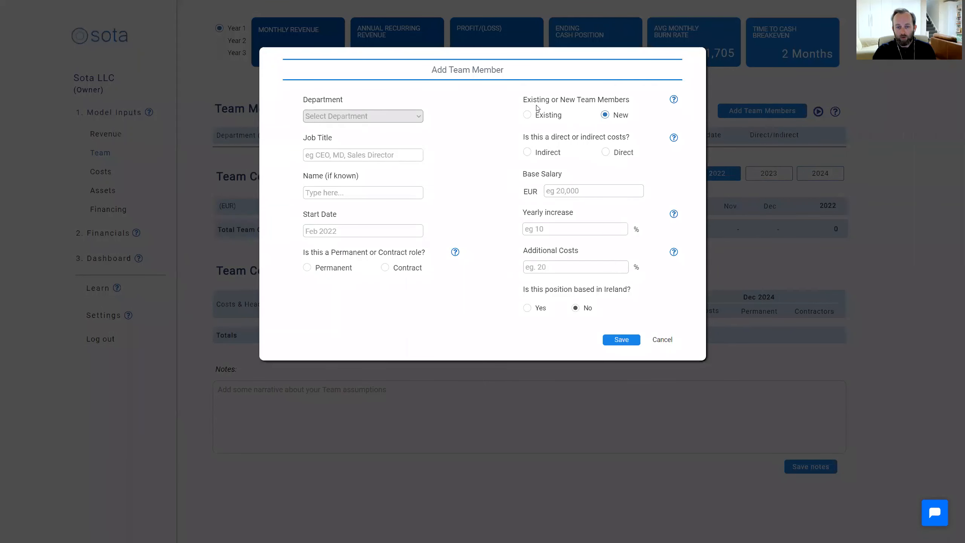
{"action": "left_click", "coordinate": [400, 120]}
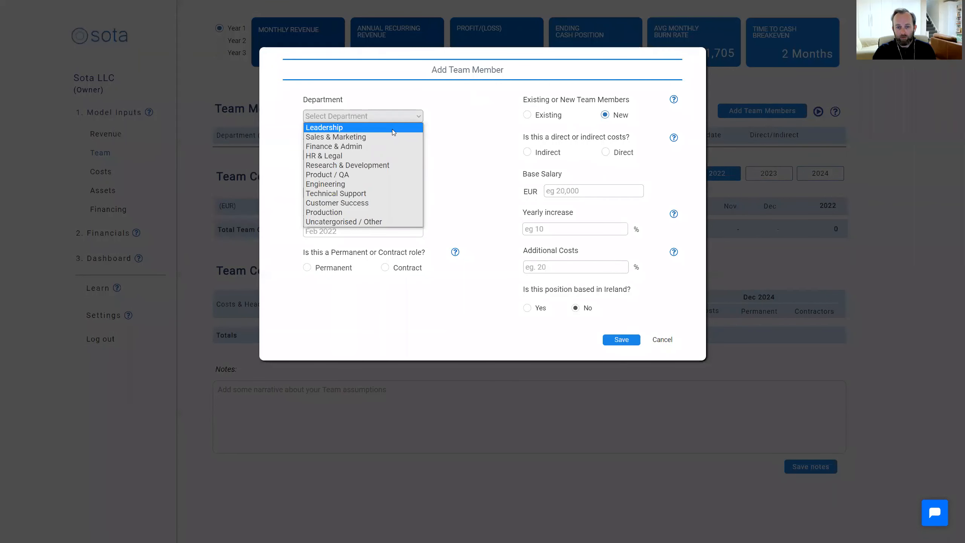
{"action": "left_click", "coordinate": [392, 130]}
{"action": "type", "text": "Founder"}
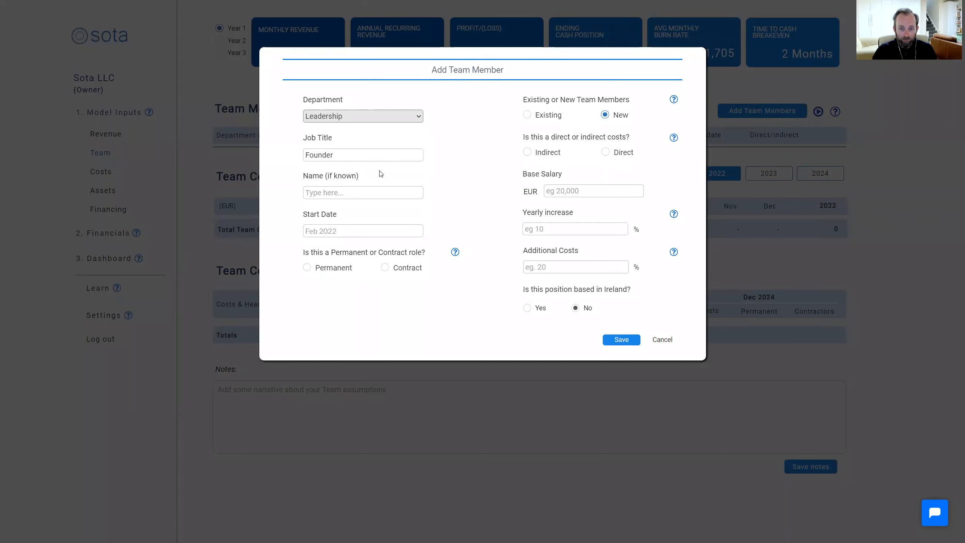
{"action": "left_click", "coordinate": [374, 193]}
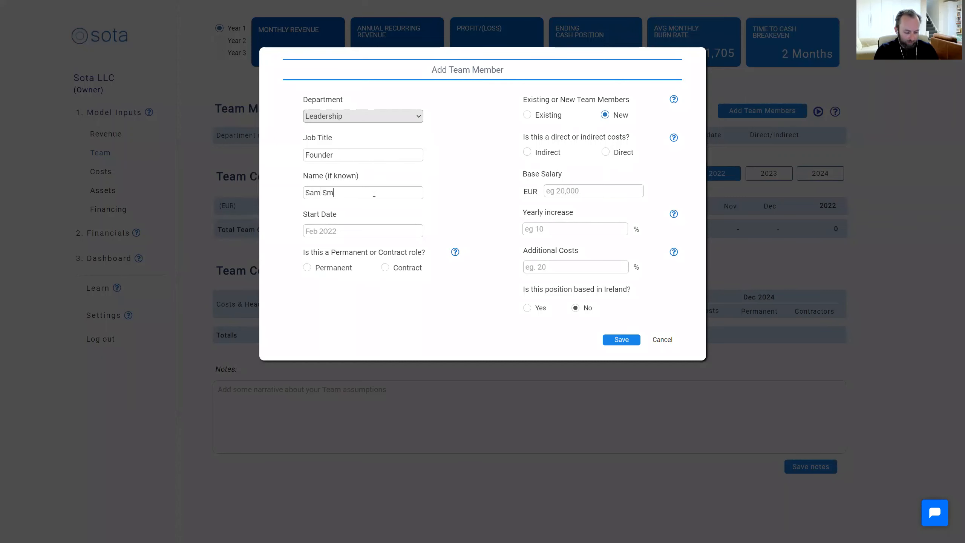
Set the Founder's start date to January 2022 and mark the role as permanent, existing and an indirect cost
{"action": "left_click", "coordinate": [366, 233]}
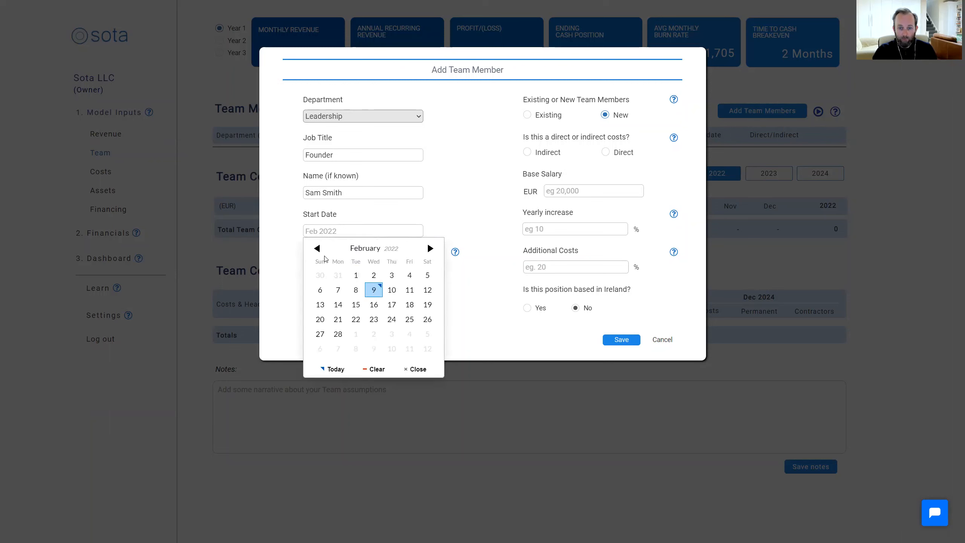
{"action": "left_click", "coordinate": [317, 248]}
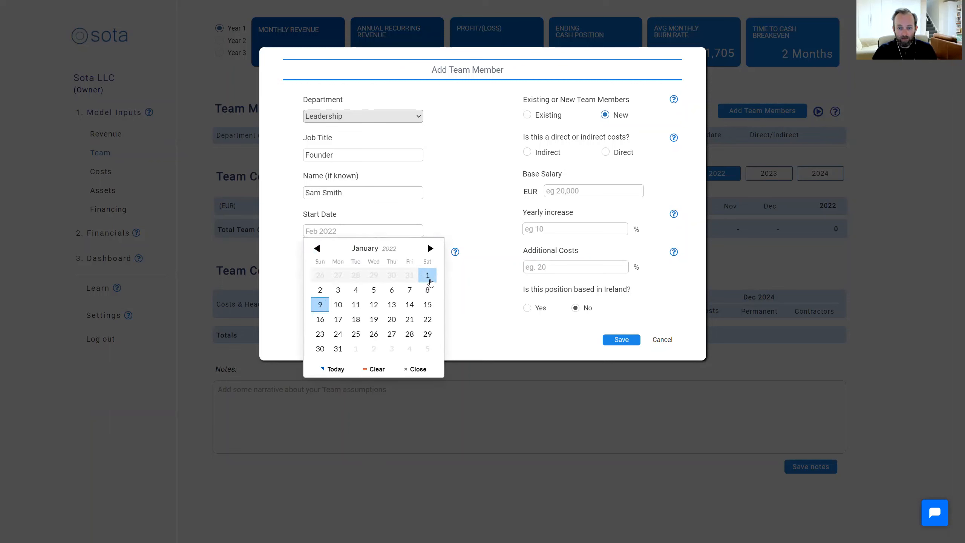
{"action": "left_click", "coordinate": [428, 275]}
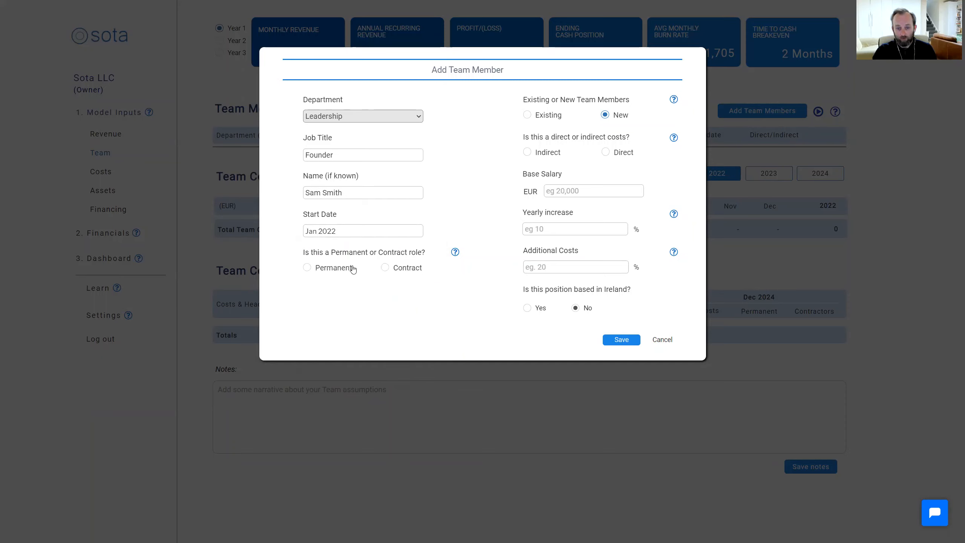
{"action": "left_click", "coordinate": [307, 268]}
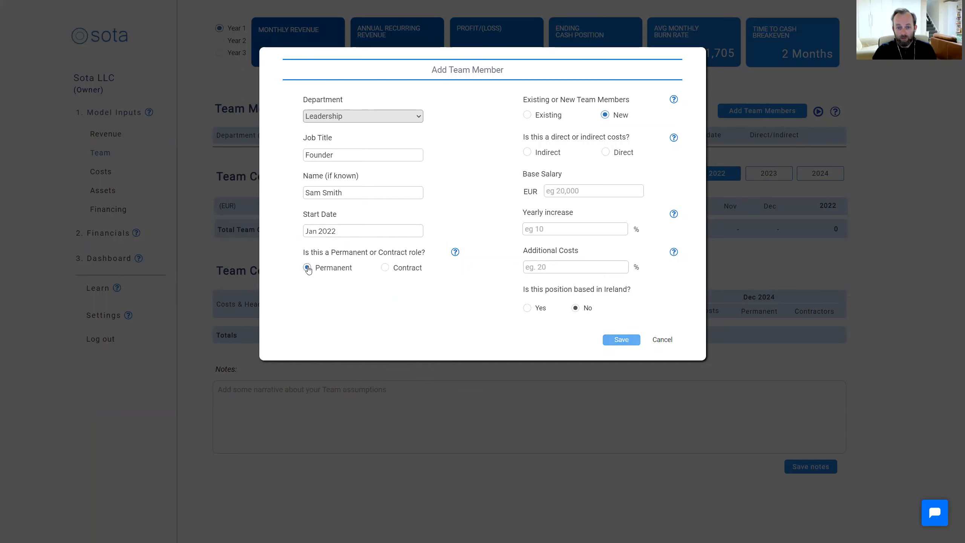
{"action": "left_click", "coordinate": [527, 116]}
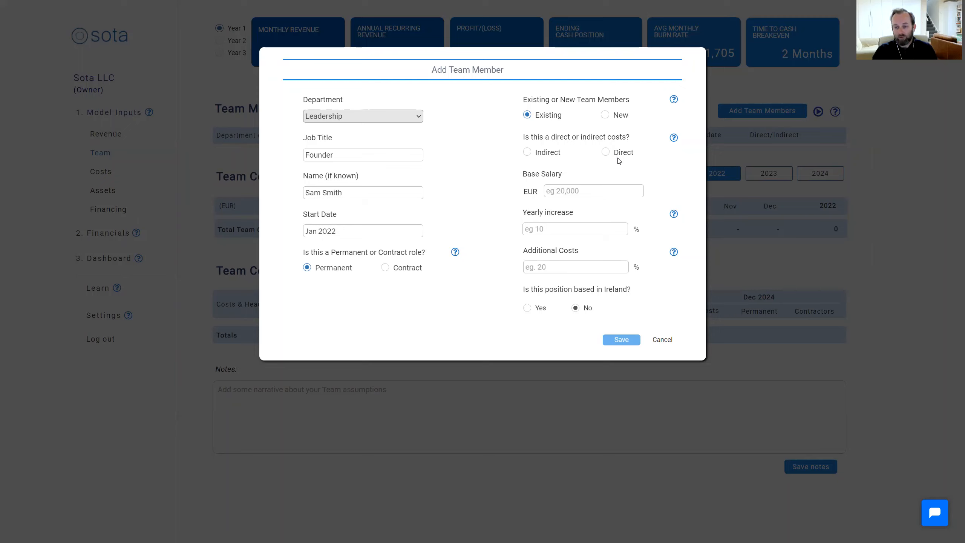
{"action": "left_click", "coordinate": [527, 152]}
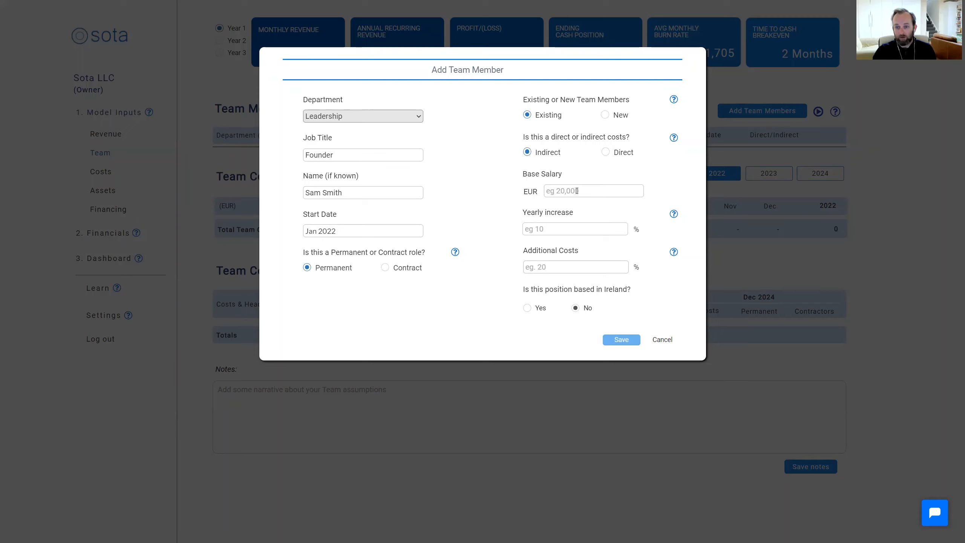
Give the Founder a base salary of EUR 65000, 3% yearly increase and 7% additional costs, mark the position as based in Ireland, and save
{"action": "left_click", "coordinate": [580, 186]}
{"action": "type", "text": "65000"}
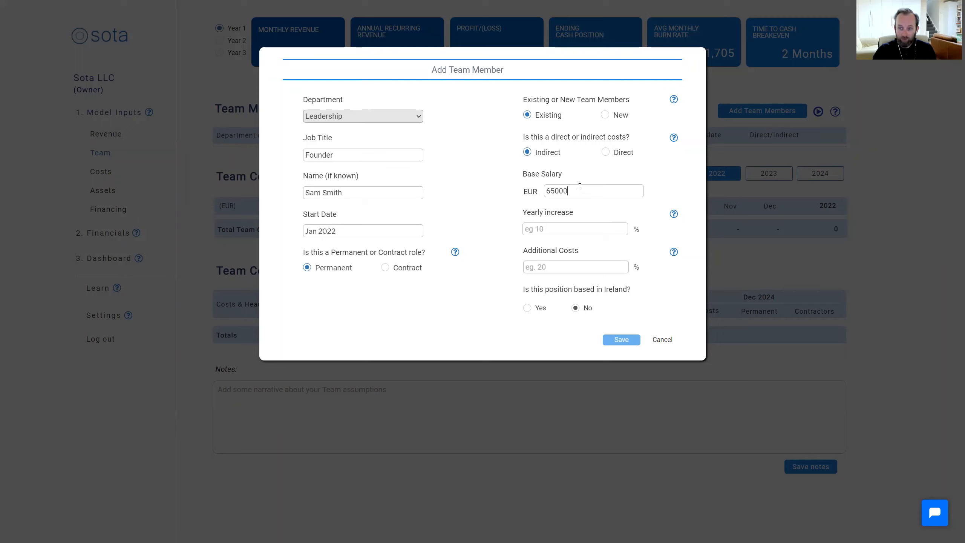
{"action": "left_click", "coordinate": [564, 227]}
{"action": "type", "text": "0%"}
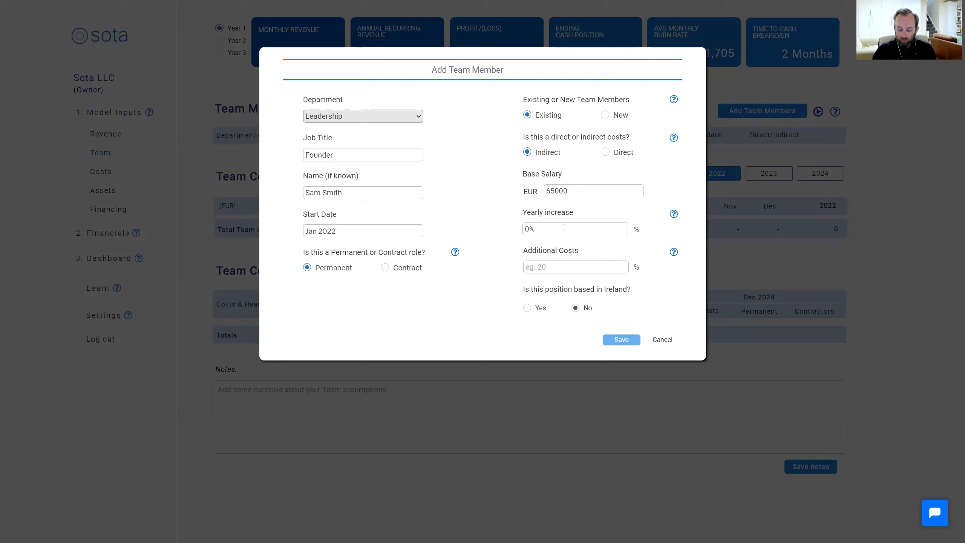
{"action": "key", "text": "BackSpace"}
{"action": "type", "text": "3"}
{"action": "left_click", "coordinate": [548, 267]}
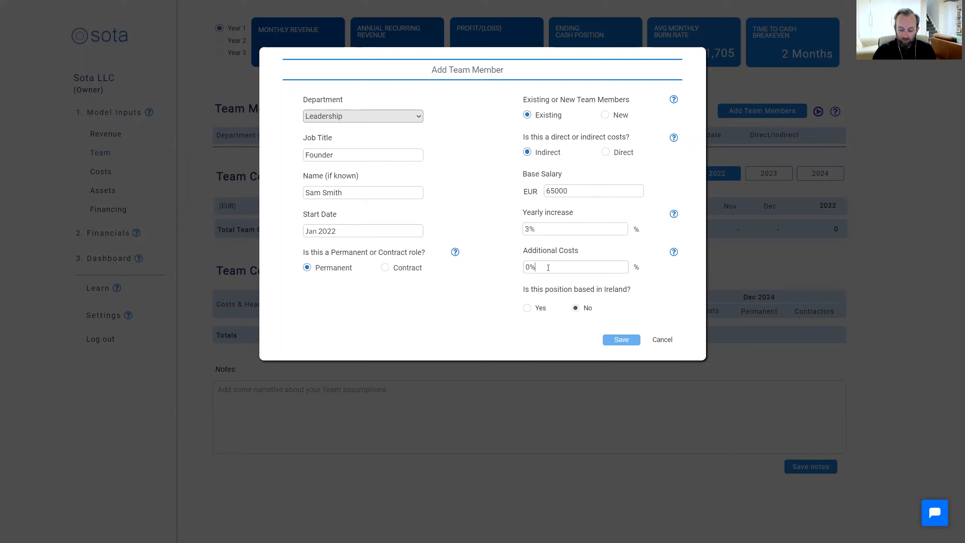
{"action": "key", "text": "BackSpace"}
{"action": "type", "text": "7"}
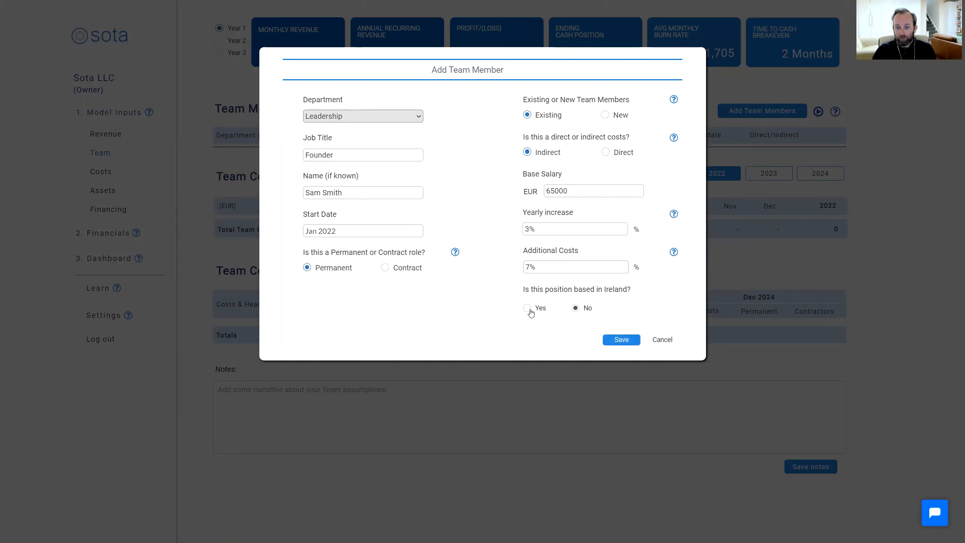
{"action": "left_click", "coordinate": [529, 311]}
{"action": "left_click", "coordinate": [621, 341]}
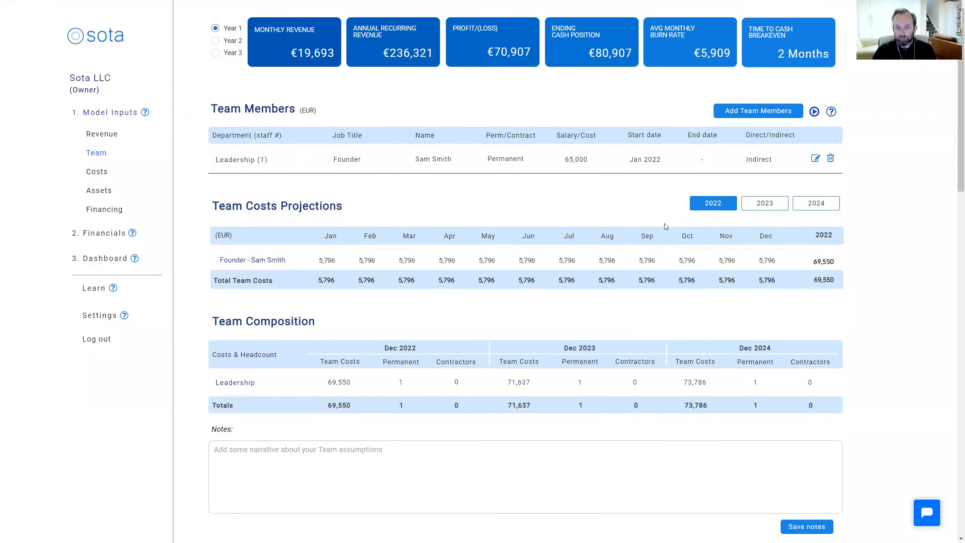
Start a new team member in the Leadership department with the job title CTO and the name TBA
{"action": "left_click", "coordinate": [760, 110]}
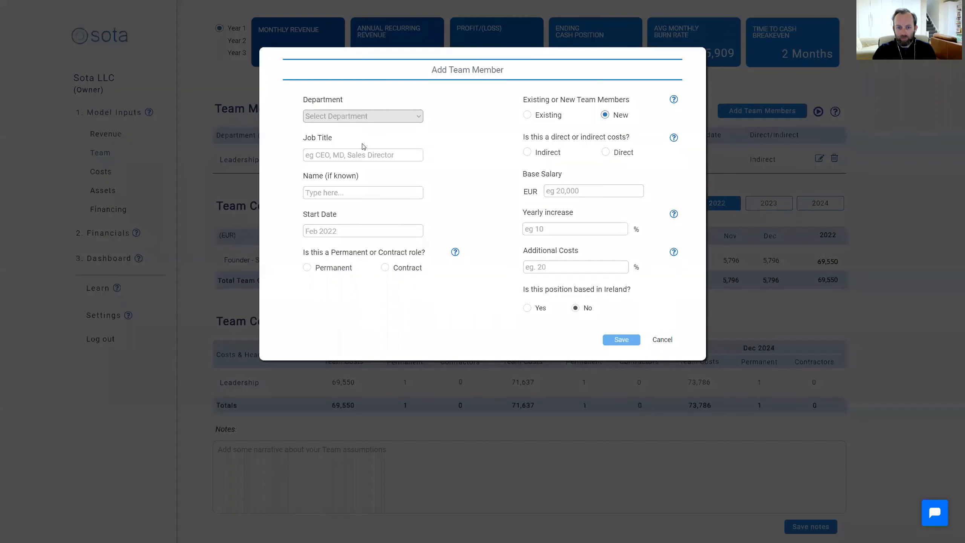
{"action": "left_click", "coordinate": [395, 116]}
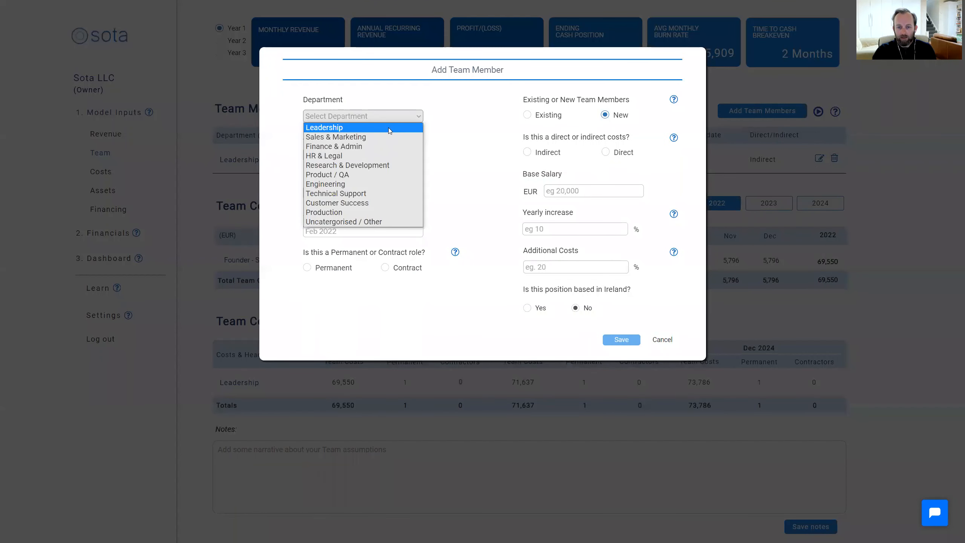
{"action": "left_click", "coordinate": [388, 127]}
{"action": "left_click", "coordinate": [373, 155]}
{"action": "type", "text": "CT"}
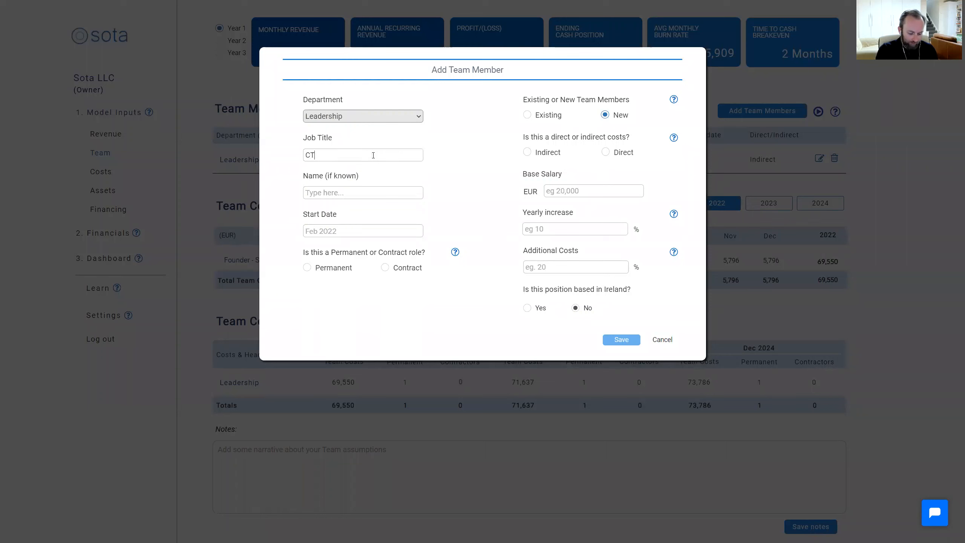
{"action": "type", "text": "O"}
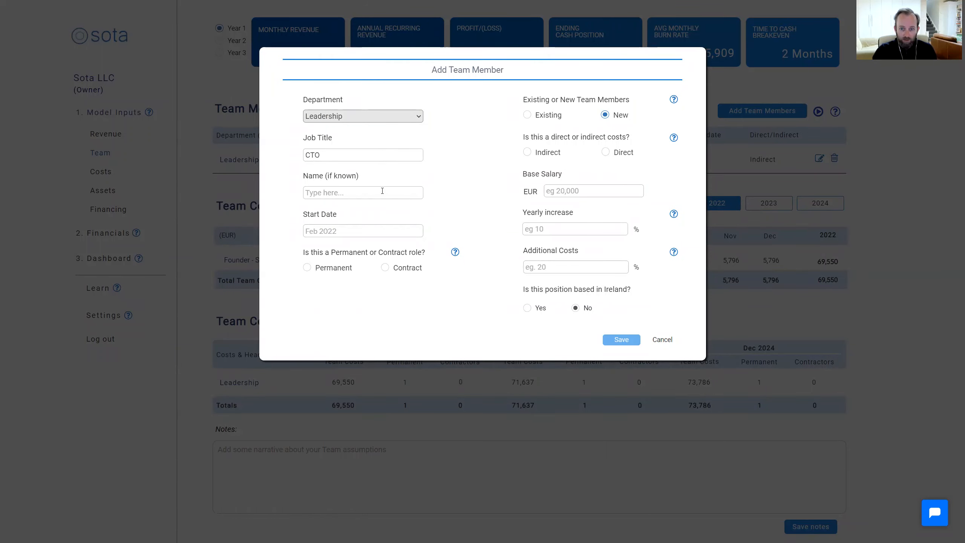
{"action": "left_click", "coordinate": [382, 192]}
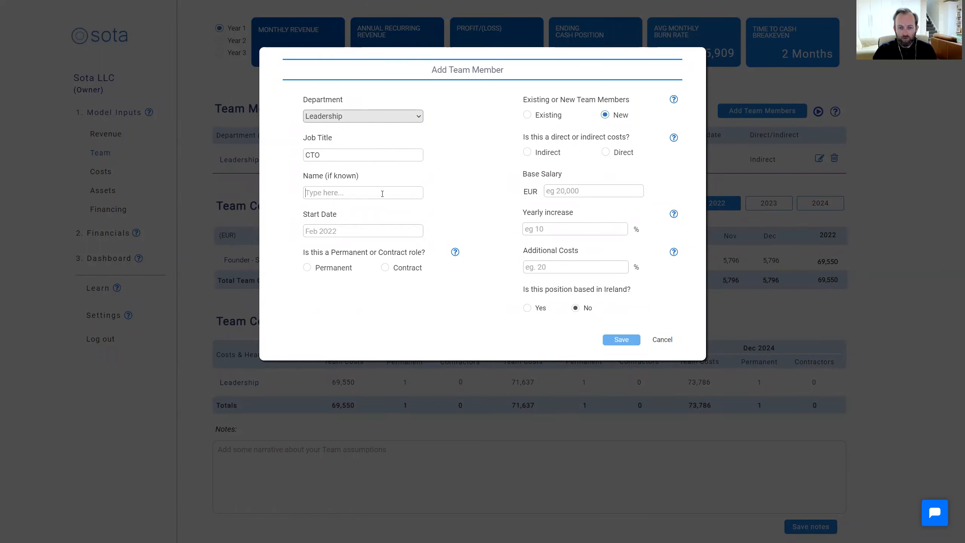
{"action": "type", "text": "TBA"}
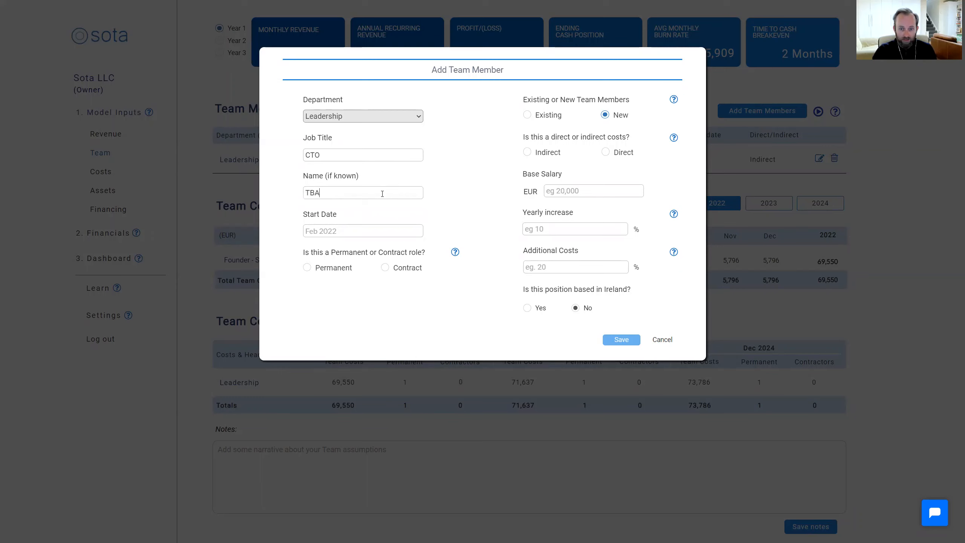
Set the CTO's start date to March 2022 and mark the role as permanent and an indirect cost
{"action": "left_click", "coordinate": [377, 231]}
{"action": "left_click", "coordinate": [430, 247]}
{"action": "left_click", "coordinate": [430, 247]}
{"action": "left_click", "coordinate": [355, 275]}
{"action": "left_click", "coordinate": [307, 268]}
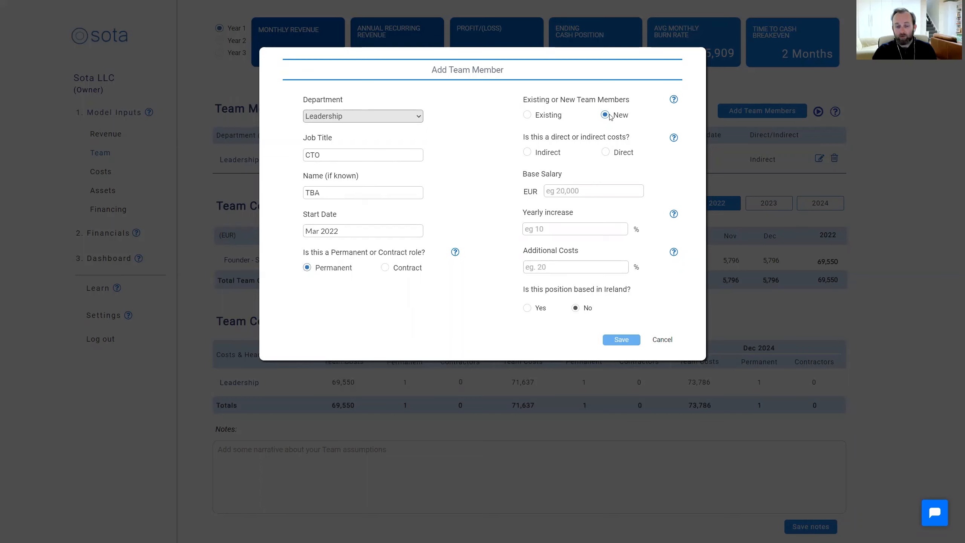
{"action": "left_click", "coordinate": [528, 152]}
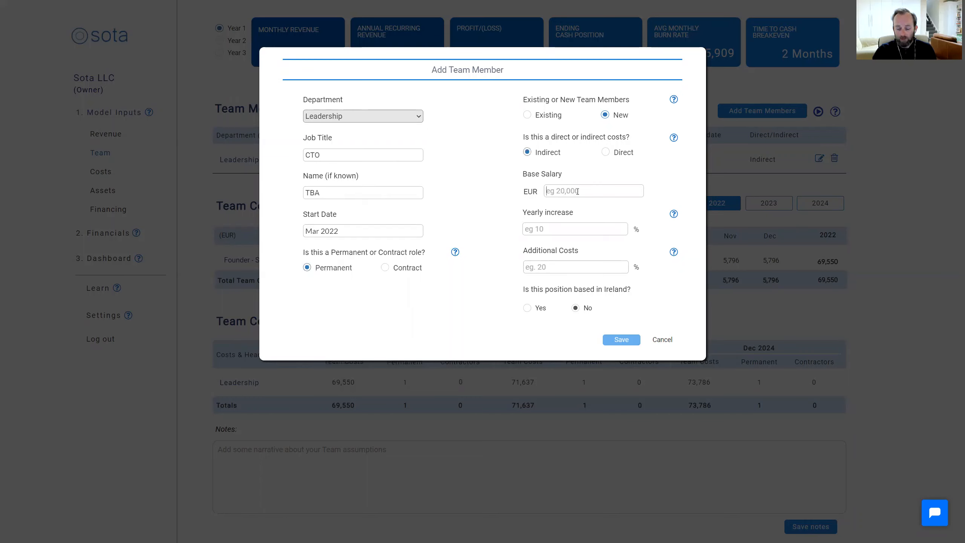
Give the CTO a base salary of EUR 70000, 3% yearly increase and 15% additional costs, and save the entry
{"action": "type", "text": "70000"}
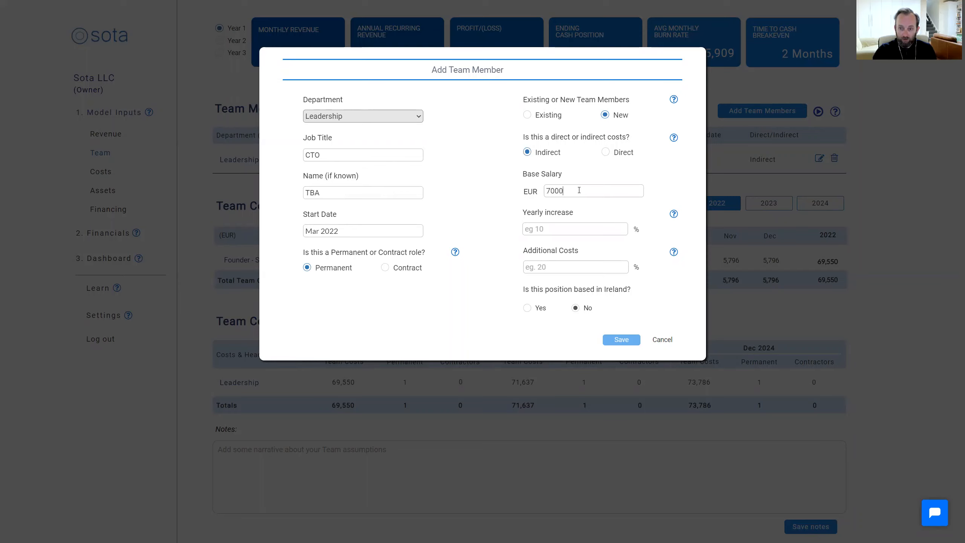
{"action": "left_click", "coordinate": [551, 229]}
{"action": "type", "text": "0%"}
{"action": "key", "text": "BackSpace"}
{"action": "type", "text": "3"}
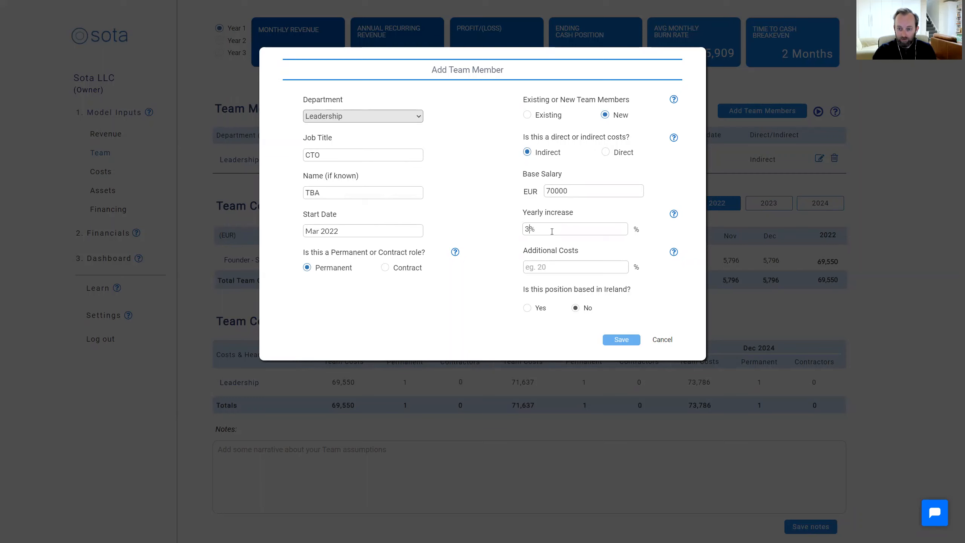
{"action": "left_click", "coordinate": [578, 266]}
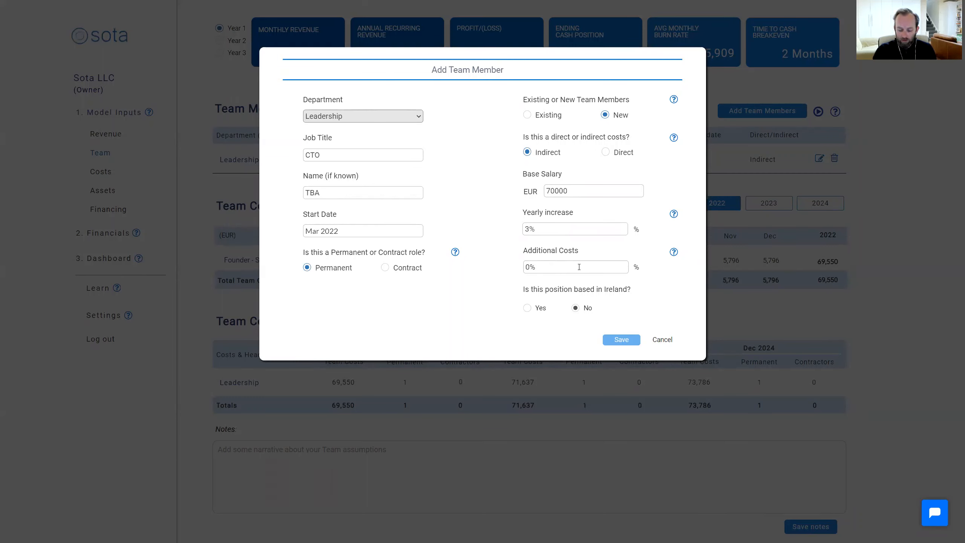
{"action": "key", "text": "BackSpace"}
{"action": "type", "text": "15"}
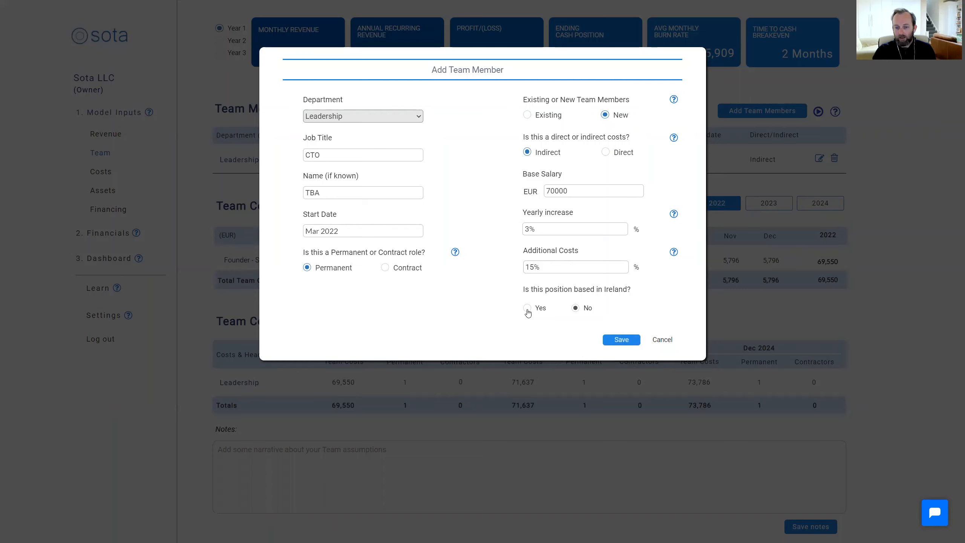
{"action": "left_click", "coordinate": [635, 343]}
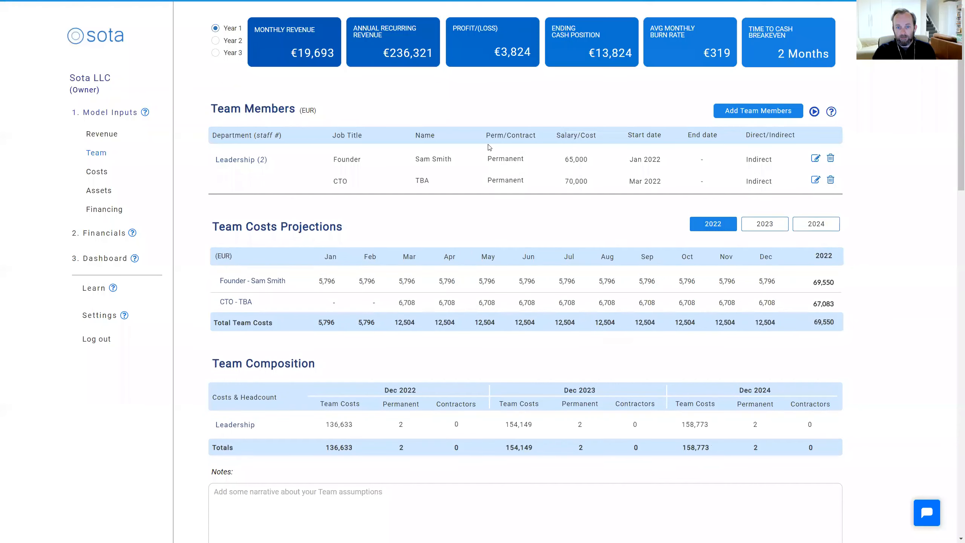
Start a new team member in the Customer Success department with the job title Customer Support and the name TBA
{"action": "left_click", "coordinate": [758, 112]}
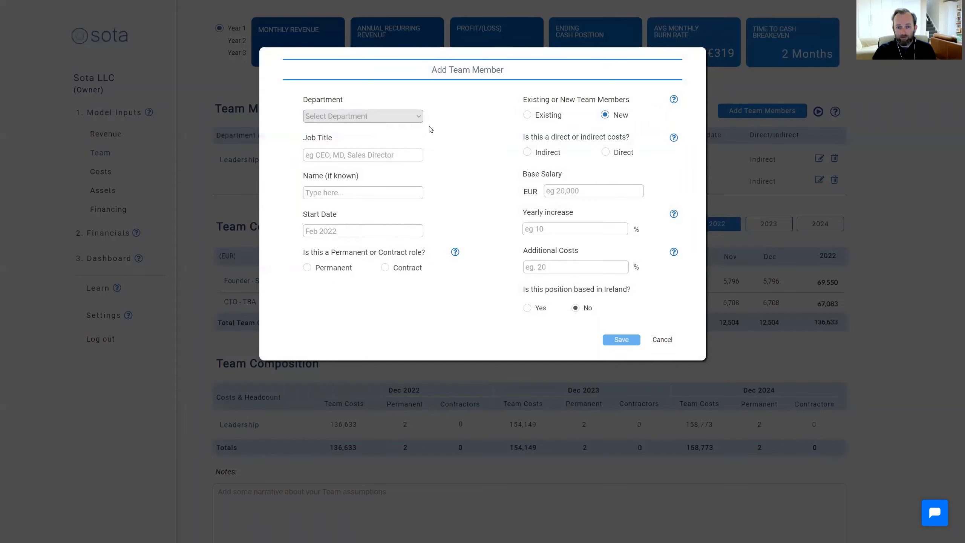
{"action": "left_click", "coordinate": [380, 116]}
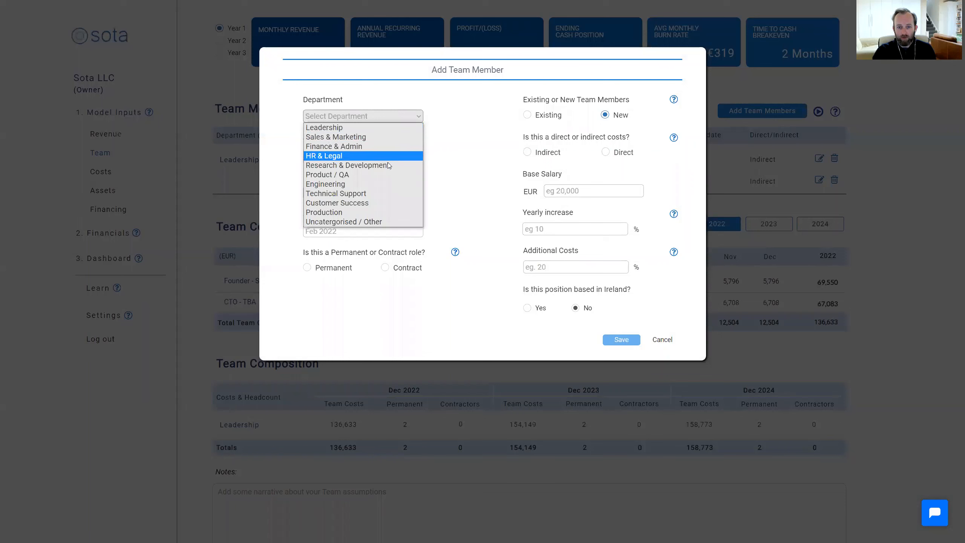
{"action": "left_click", "coordinate": [352, 203]}
{"action": "type", "text": "Customer "}
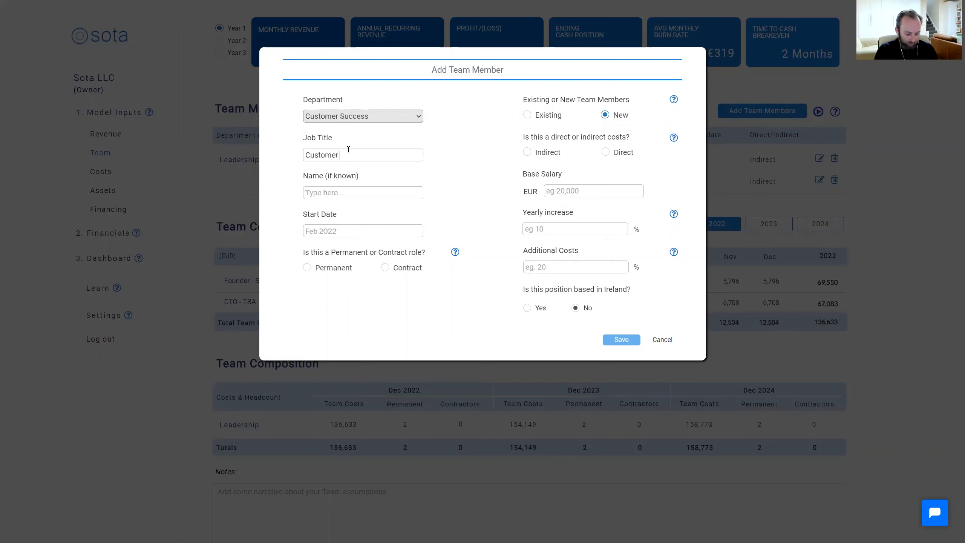
{"action": "type", "text": "Support"}
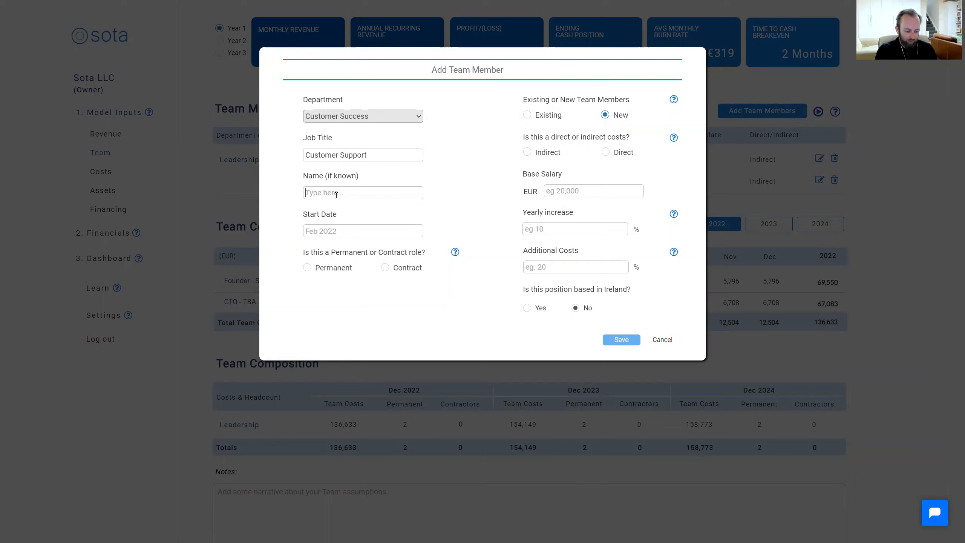
{"action": "type", "text": "TBA"}
Set the Customer Support start date to April 2022 and mark the role as permanent and a direct cost
{"action": "left_click", "coordinate": [355, 231]}
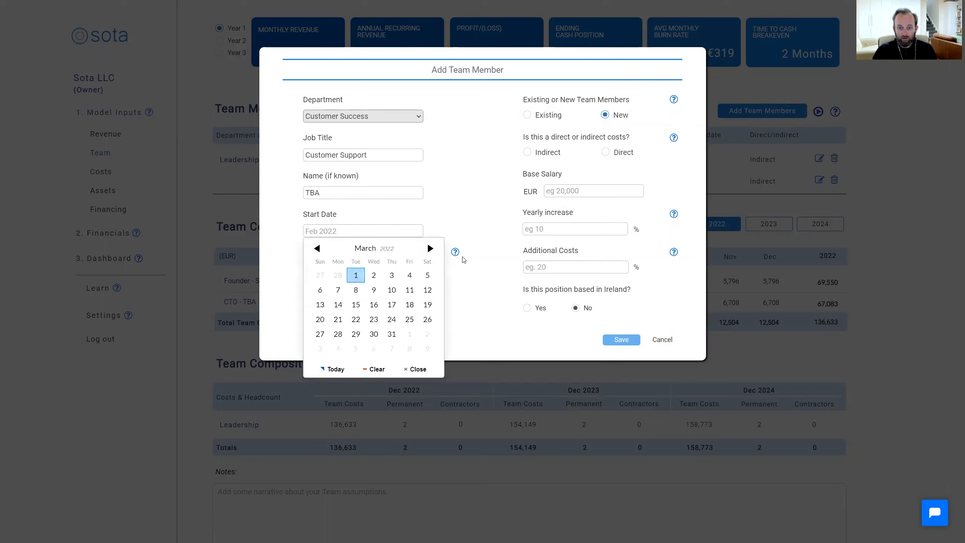
{"action": "left_click", "coordinate": [429, 248]}
{"action": "left_click", "coordinate": [412, 279]}
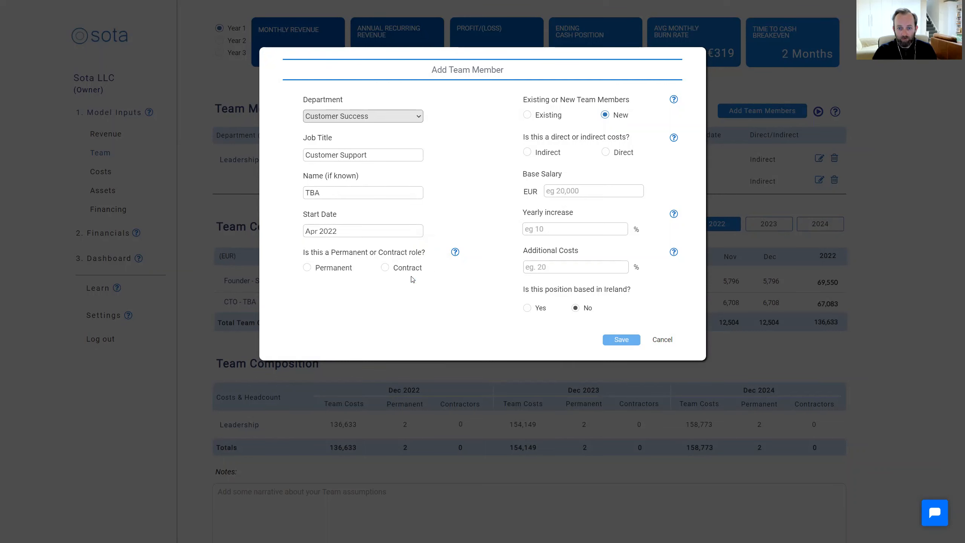
{"action": "left_click", "coordinate": [306, 267]}
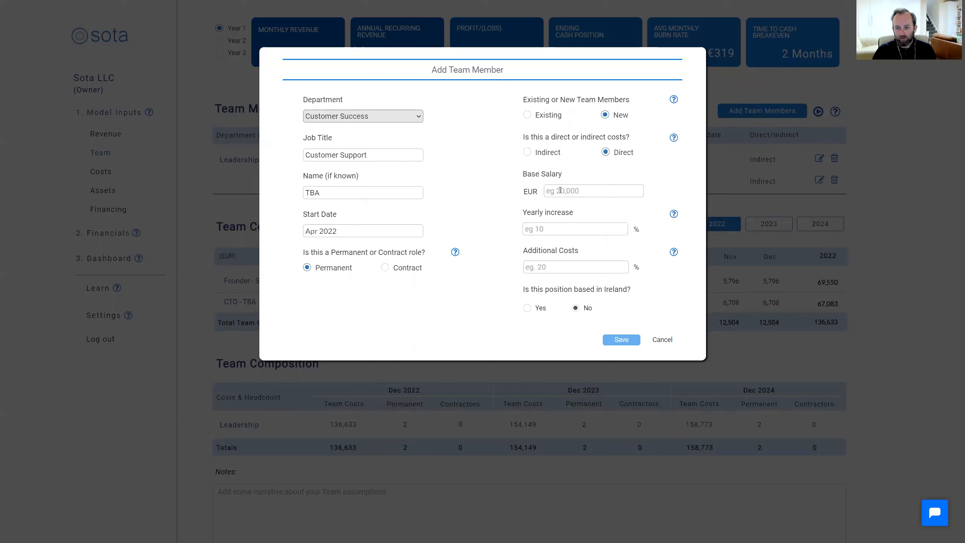
Give Customer Support a base salary of EUR 35000, 3% yearly increase and 15% additional costs, mark the position as based in Ireland, and save
{"action": "type", "text": "35000"}
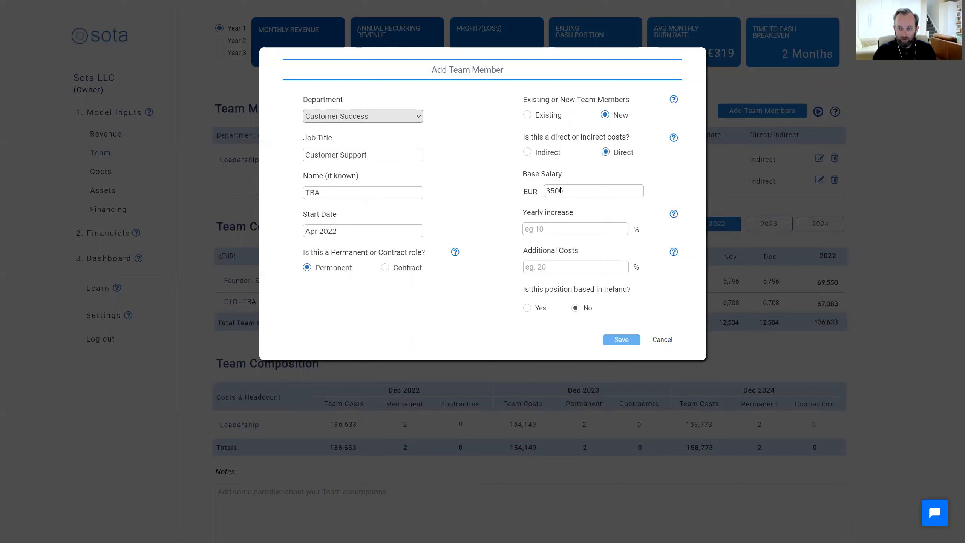
{"action": "left_click", "coordinate": [551, 225]}
{"action": "type", "text": "0%"}
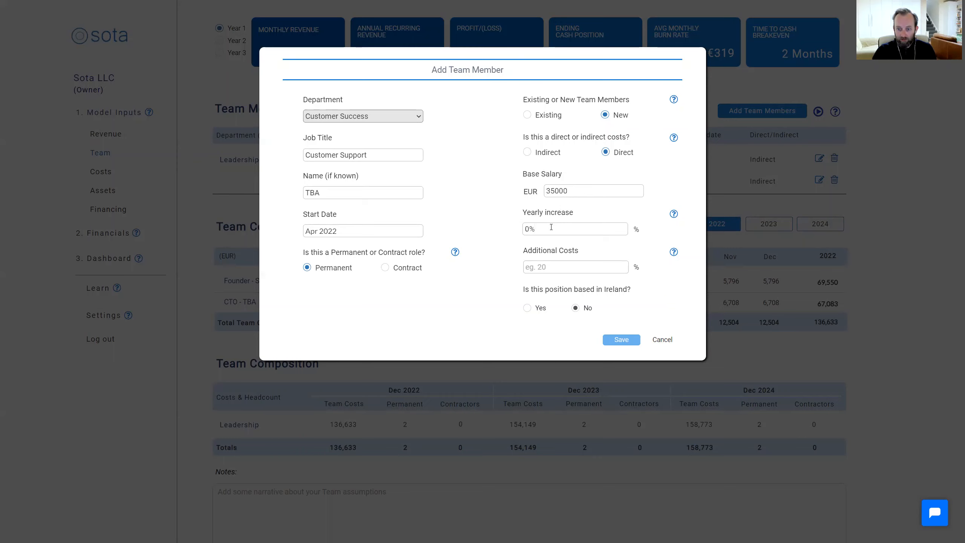
{"action": "left_click", "coordinate": [559, 264]}
{"action": "type", "text": "15"}
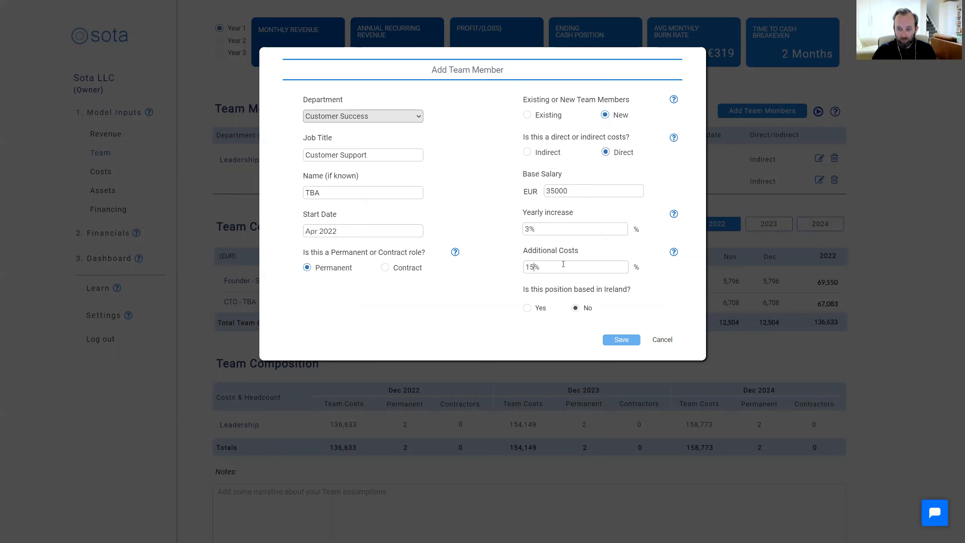
{"action": "left_click", "coordinate": [527, 307]}
{"action": "left_click", "coordinate": [609, 337]}
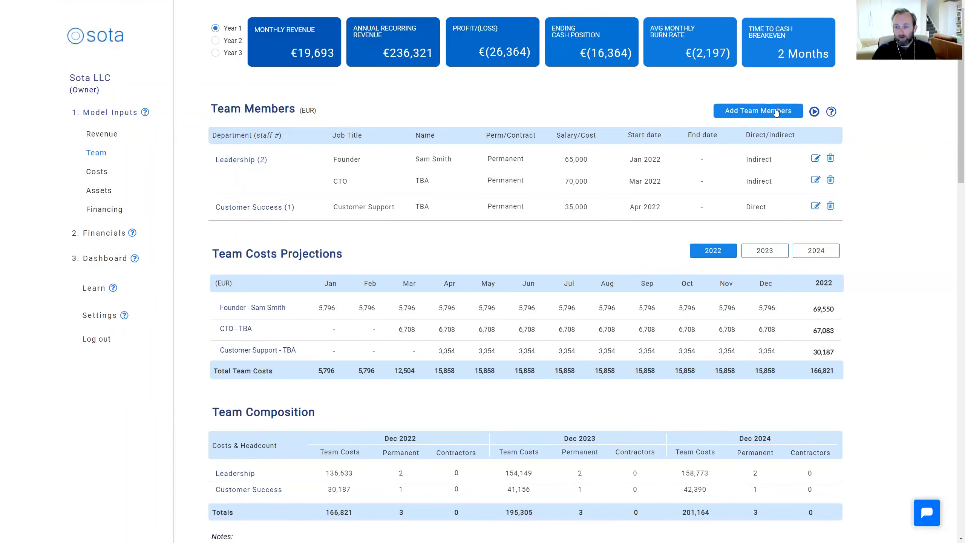
Start a new team member in the Finance & Admin department with the job title Fin Mgr and enter the person's full name
{"action": "left_click", "coordinate": [775, 112]}
{"action": "left_click", "coordinate": [393, 113]}
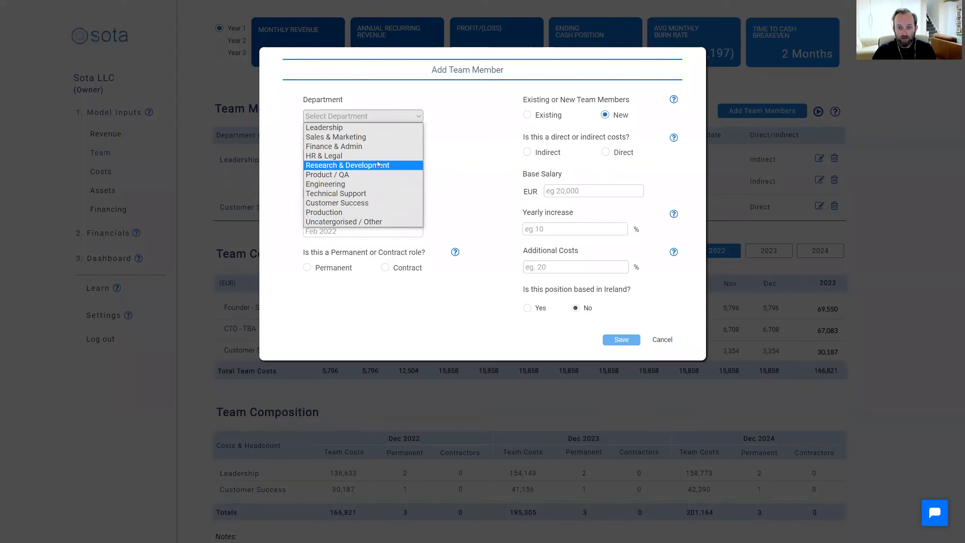
{"action": "left_click", "coordinate": [374, 148]}
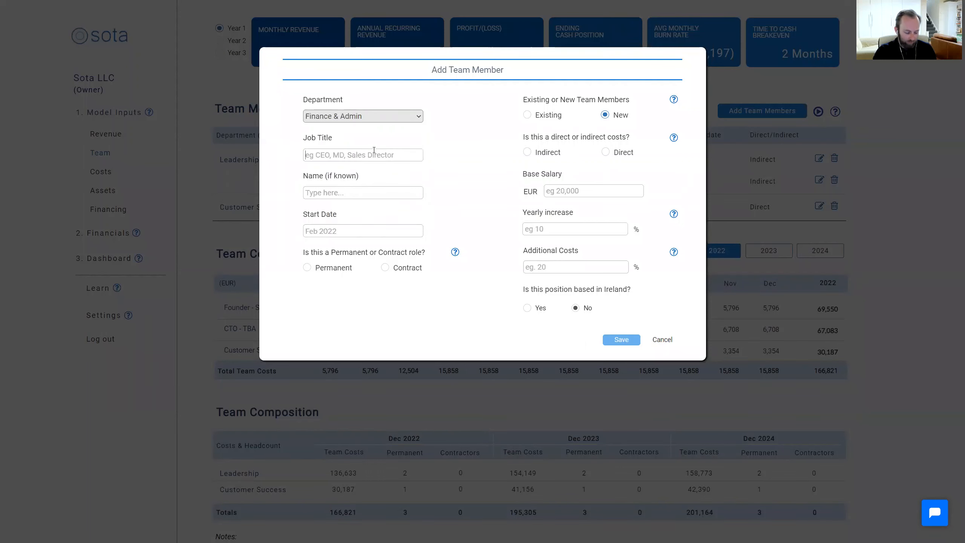
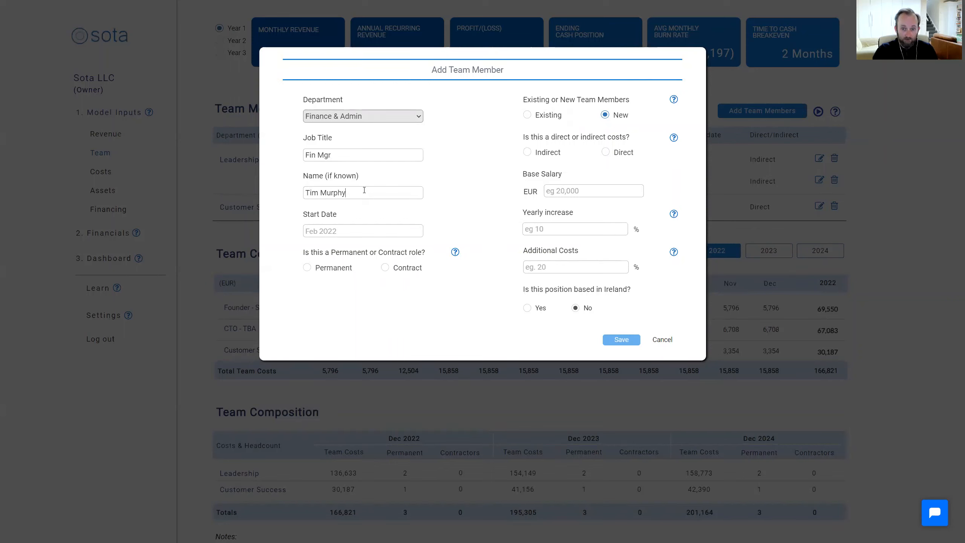
{"action": "left_click", "coordinate": [370, 231]}
{"action": "left_click", "coordinate": [317, 248]}
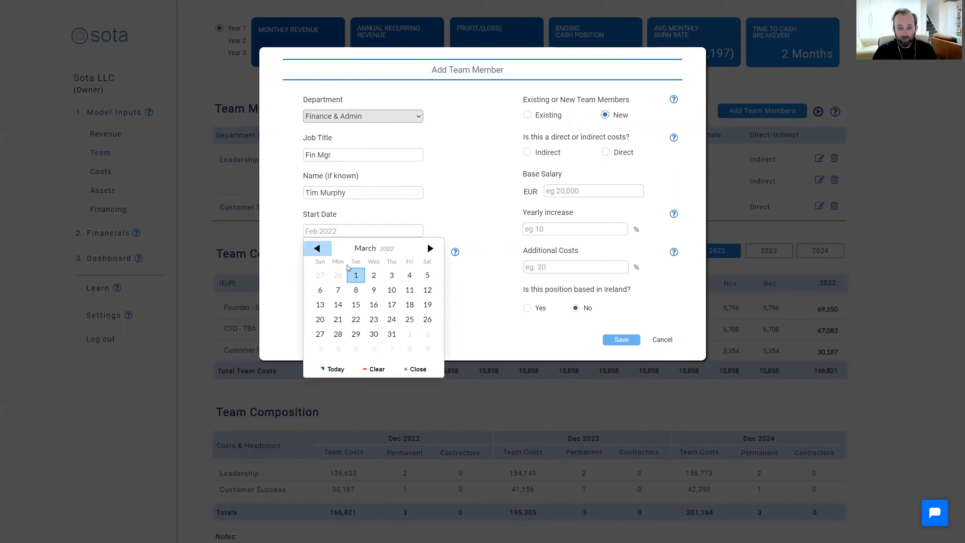
{"action": "left_click", "coordinate": [356, 275]}
Set the Fin Mgr's start date to January 2022 and mark the role as contract
{"action": "left_click", "coordinate": [363, 231]}
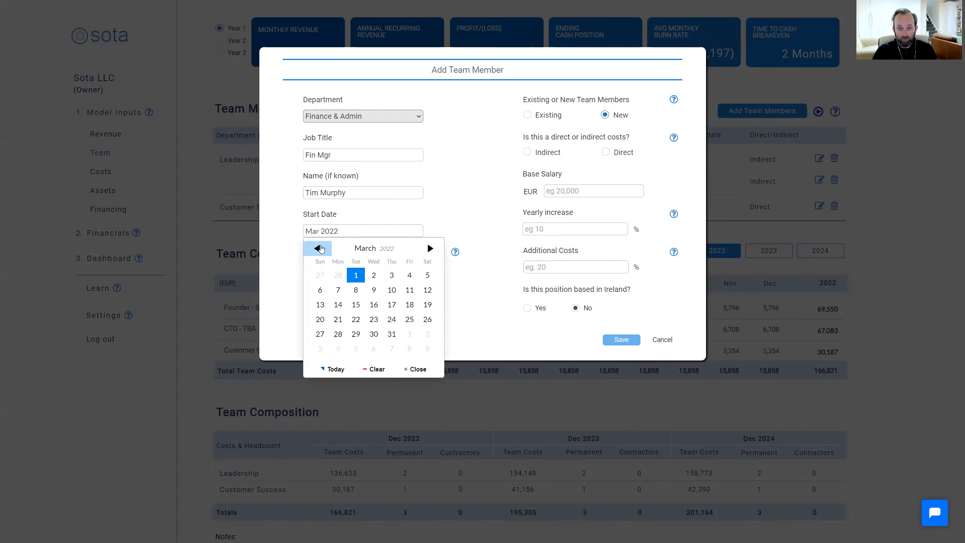
{"action": "left_click", "coordinate": [317, 248]}
{"action": "left_click", "coordinate": [317, 248]}
{"action": "left_click", "coordinate": [428, 275]}
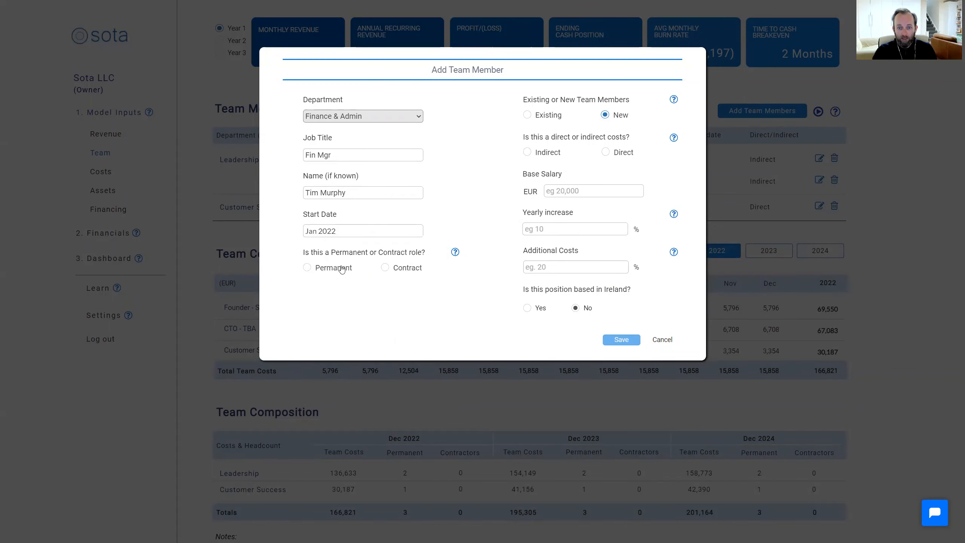
{"action": "left_click", "coordinate": [385, 268]}
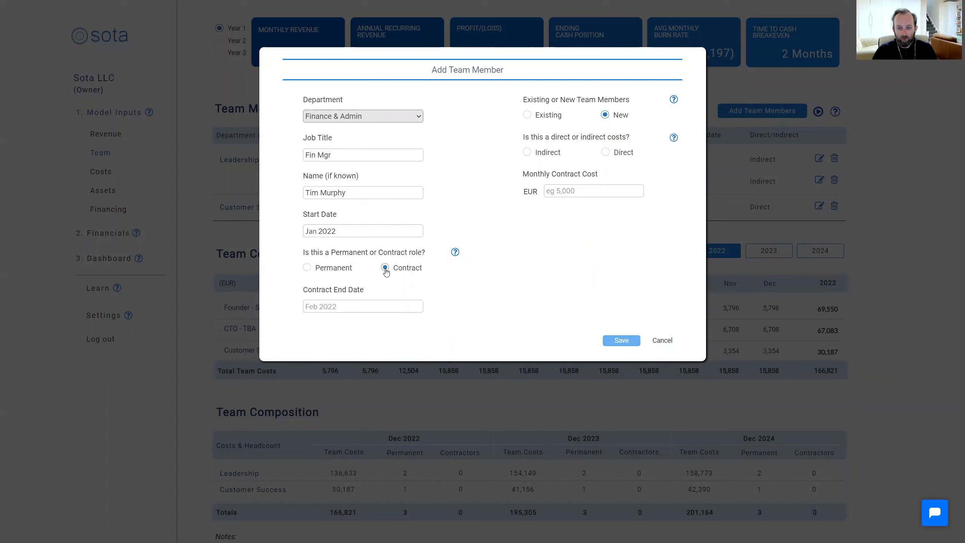
Set the Fin Mgr's contract end date to August 2022
{"action": "left_click", "coordinate": [346, 310]}
{"action": "left_click", "coordinate": [431, 324]}
{"action": "left_click", "coordinate": [432, 324]}
{"action": "left_click", "coordinate": [432, 325]}
{"action": "left_click", "coordinate": [432, 325]}
{"action": "left_click", "coordinate": [432, 325]}
{"action": "left_click", "coordinate": [433, 325]}
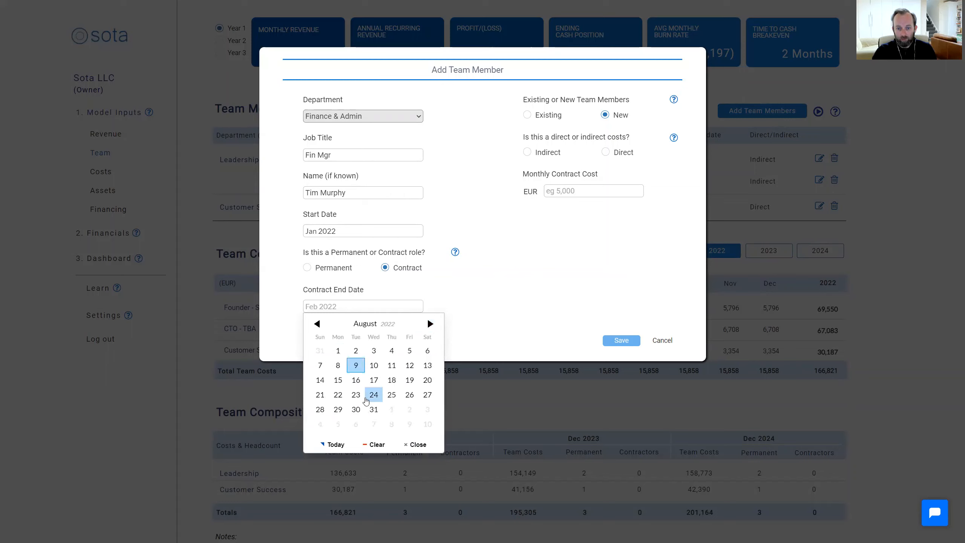
{"action": "left_click", "coordinate": [373, 409]}
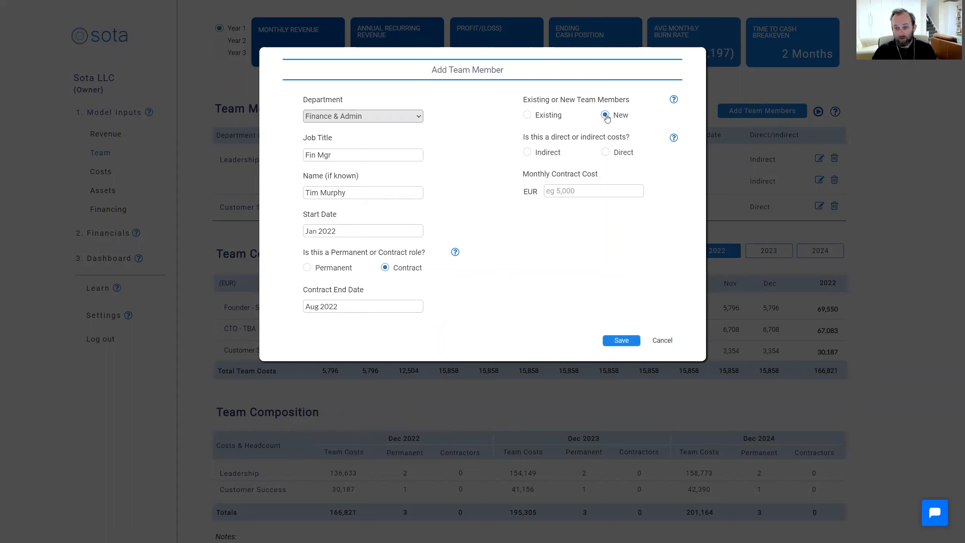
Classify the Fin Mgr as an indirect cost, set the monthly contract cost to EUR 5000, and save the team member
{"action": "left_click", "coordinate": [527, 151]}
{"action": "left_click", "coordinate": [577, 186]}
{"action": "type", "text": "5000"}
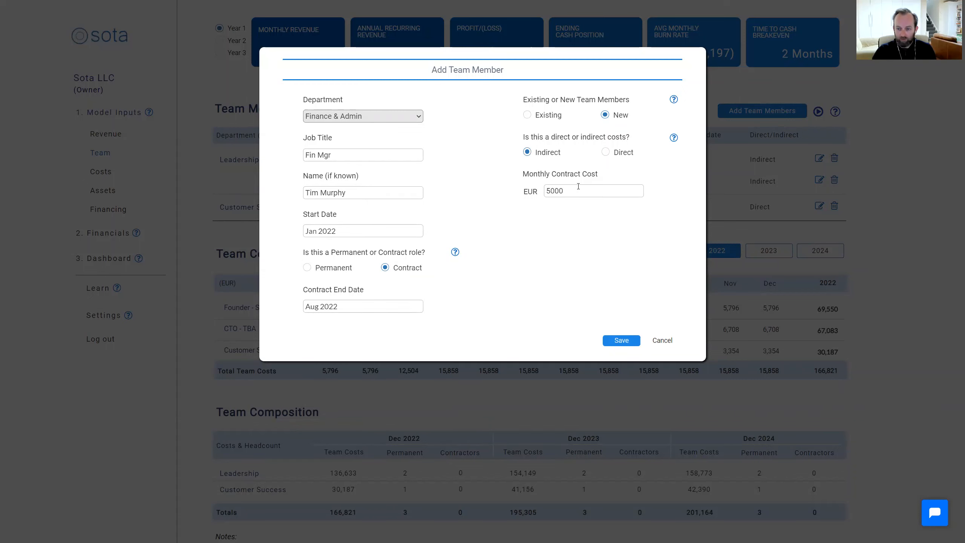
{"action": "left_click", "coordinate": [621, 341]}
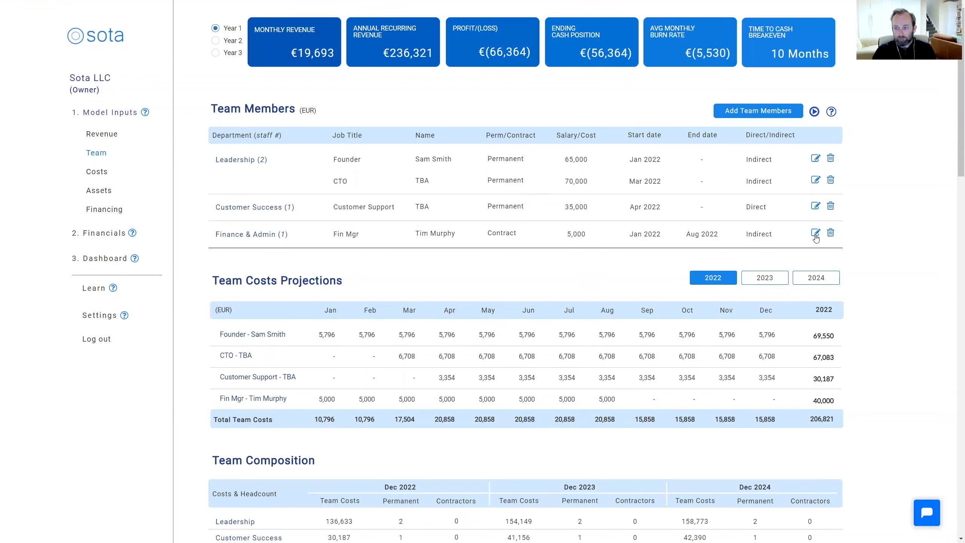
Check the CTO's details, including the Ireland-based option, and review the team costs projections and team composition tables
{"action": "left_click", "coordinate": [815, 180]}
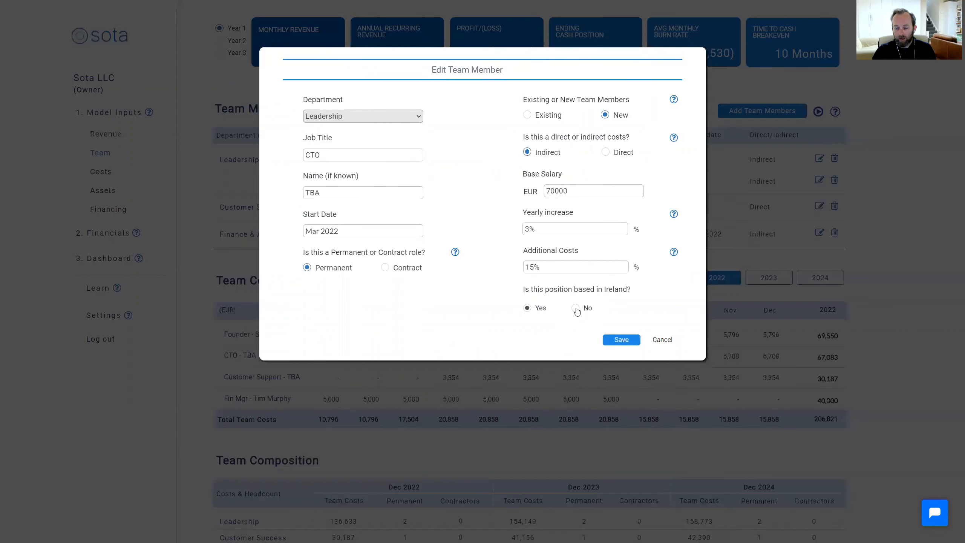
{"action": "left_click", "coordinate": [631, 340]}
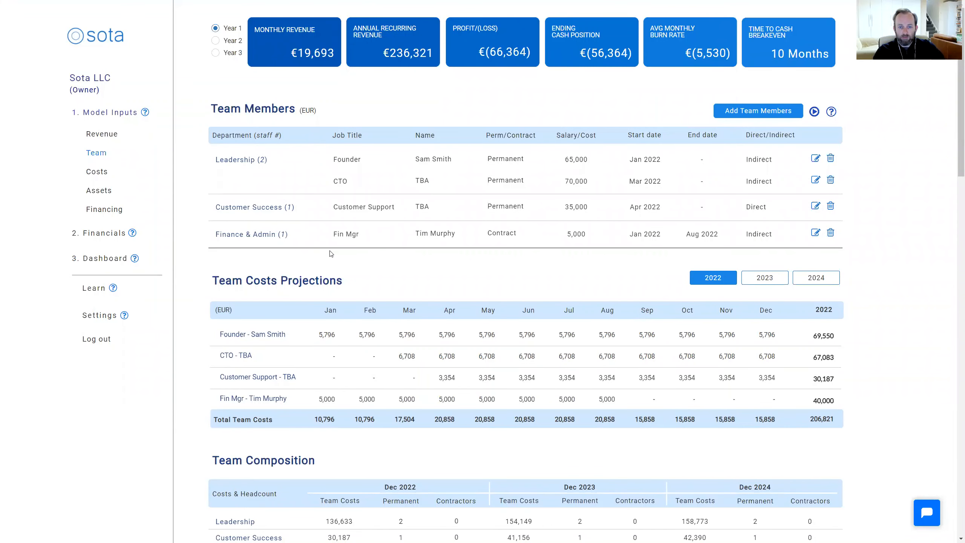
{"action": "scroll", "coordinate": [374, 308], "scroll_direction": "down", "scroll_amount": 1}
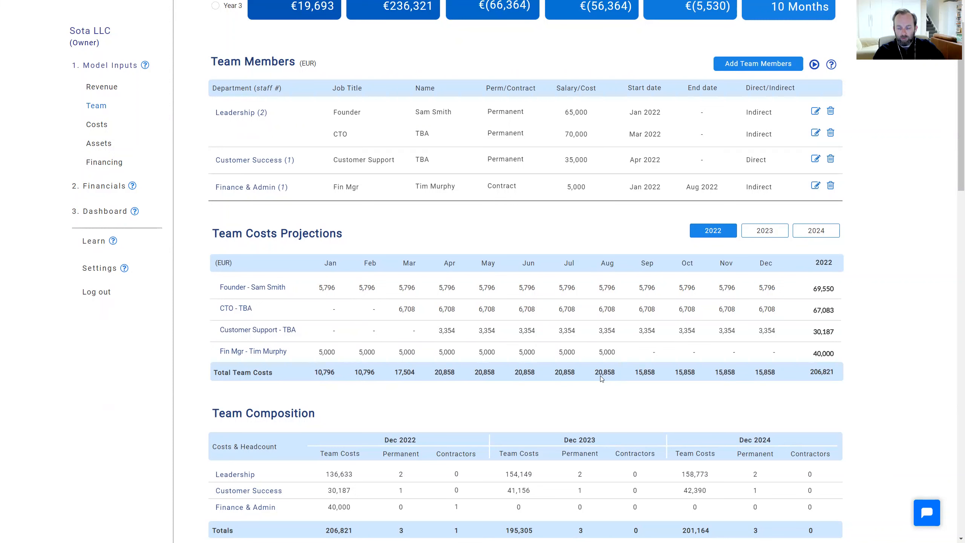
{"action": "scroll", "coordinate": [513, 427], "scroll_direction": "down", "scroll_amount": 2}
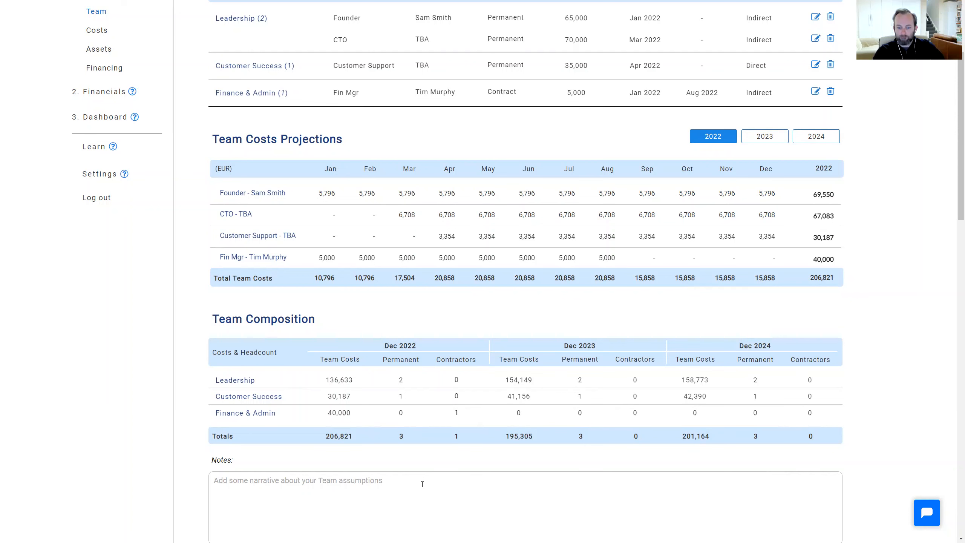
{"action": "scroll", "coordinate": [418, 485], "scroll_direction": "down", "scroll_amount": 2}
{"action": "scroll", "coordinate": [358, 388], "scroll_direction": "up", "scroll_amount": 6}
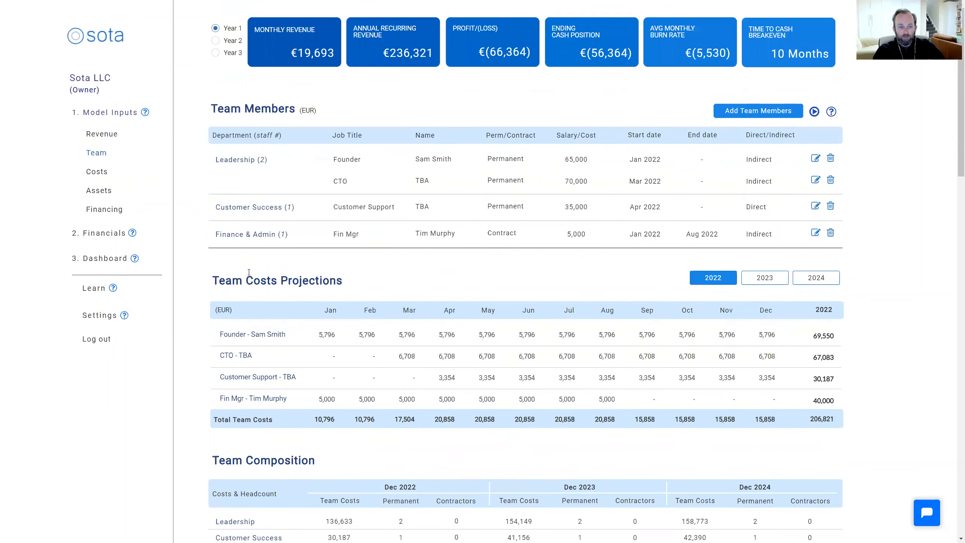
Start a new cost of sales in the Costs section with the Transactions Fees category and a 2% transaction fee
{"action": "left_click", "coordinate": [97, 172]}
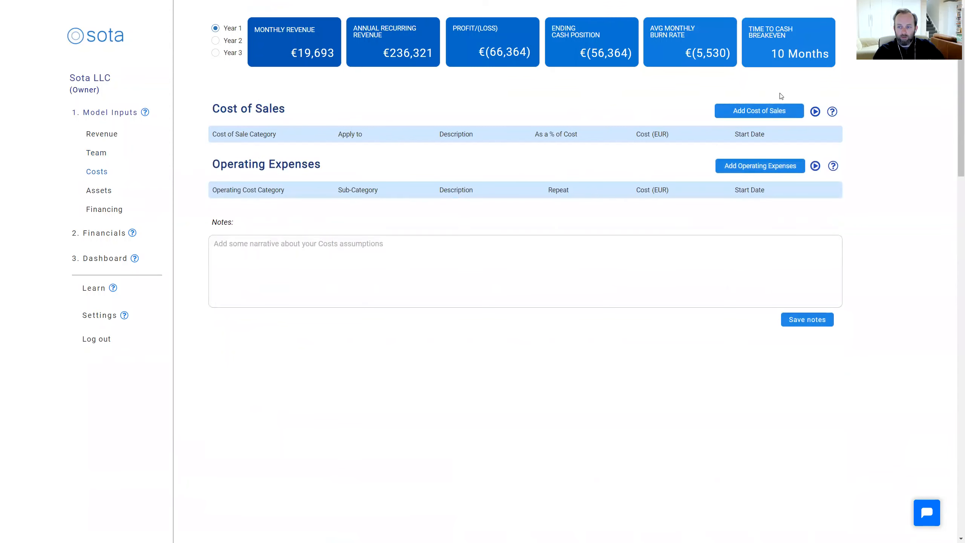
{"action": "left_click", "coordinate": [766, 111]}
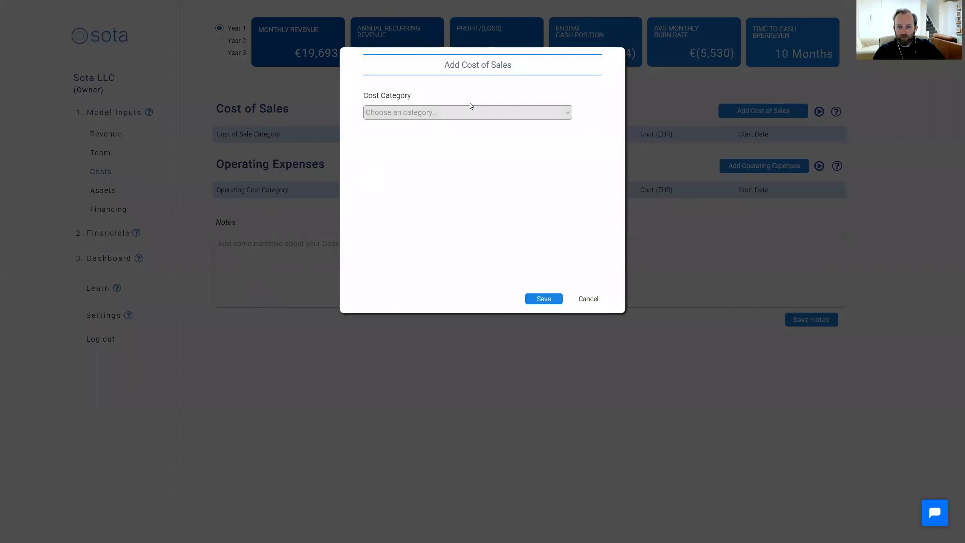
{"action": "left_click", "coordinate": [471, 112]}
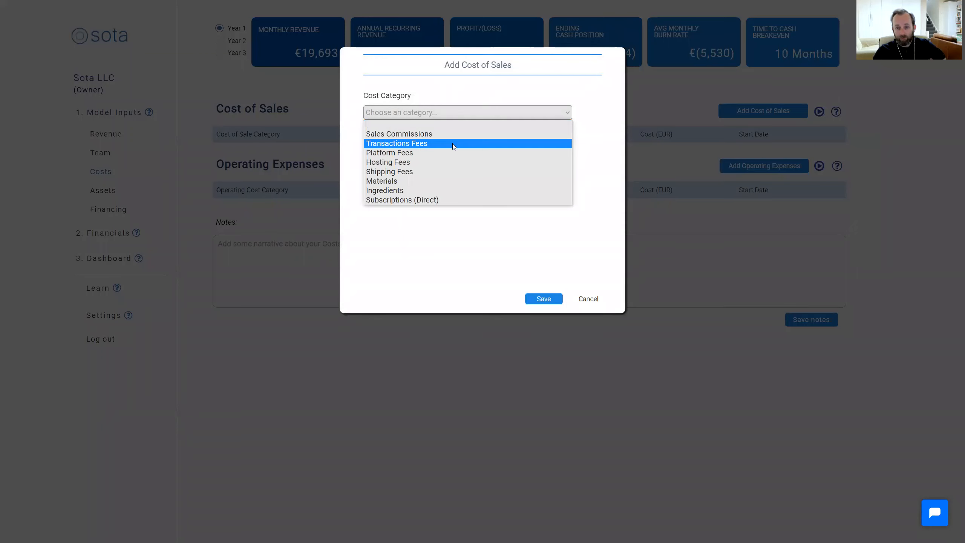
{"action": "left_click", "coordinate": [452, 143]}
{"action": "type", "text": "2%"}
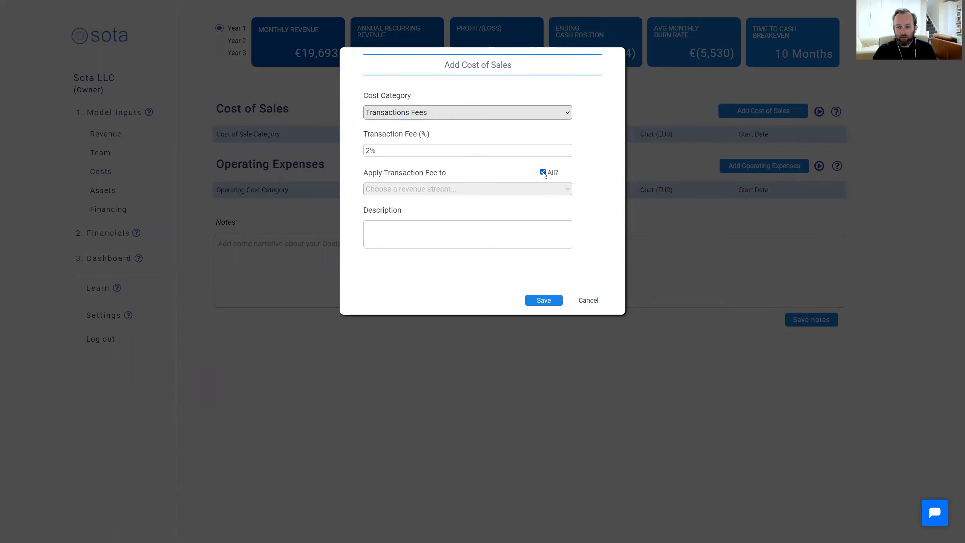
Apply the transaction fee to all revenue streams, describe it as "Stripe fees", and save the cost
{"action": "left_click", "coordinate": [543, 172]}
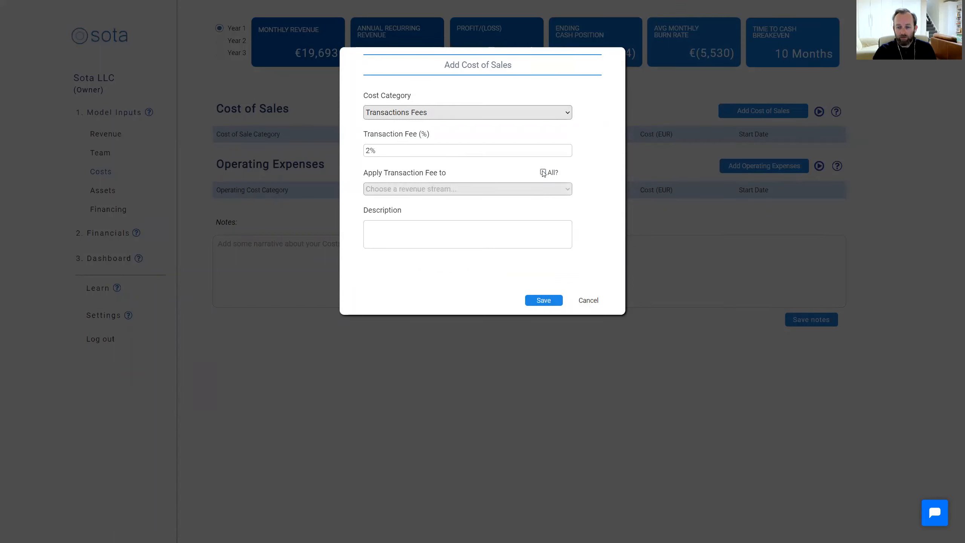
{"action": "left_click", "coordinate": [567, 190]}
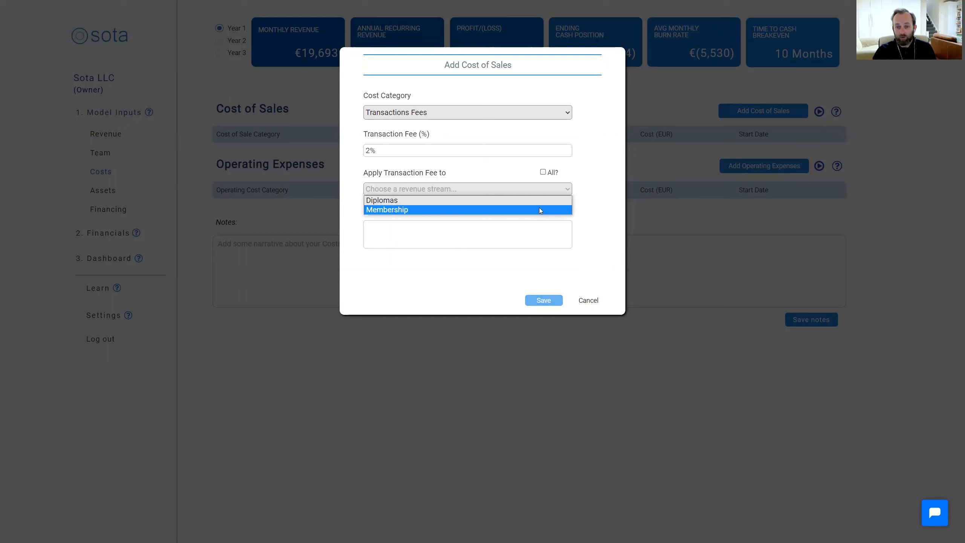
{"action": "left_click", "coordinate": [462, 227]}
{"action": "type", "text": "Stri"}
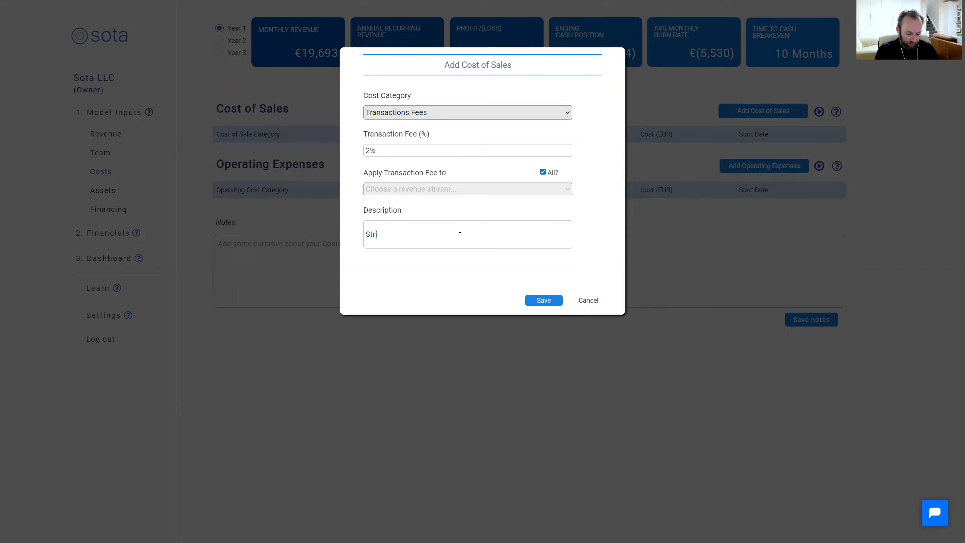
{"action": "type", "text": "pe fees"}
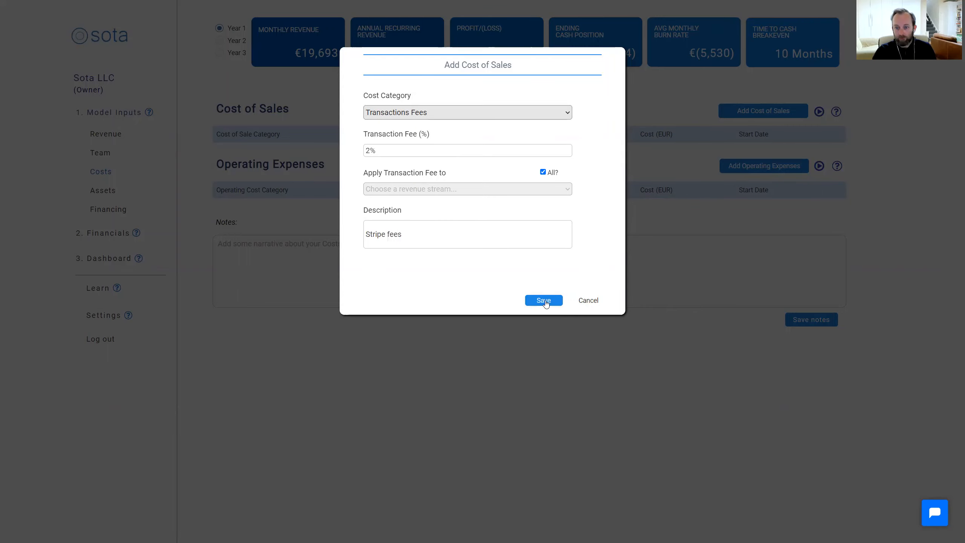
{"action": "left_click", "coordinate": [544, 302]}
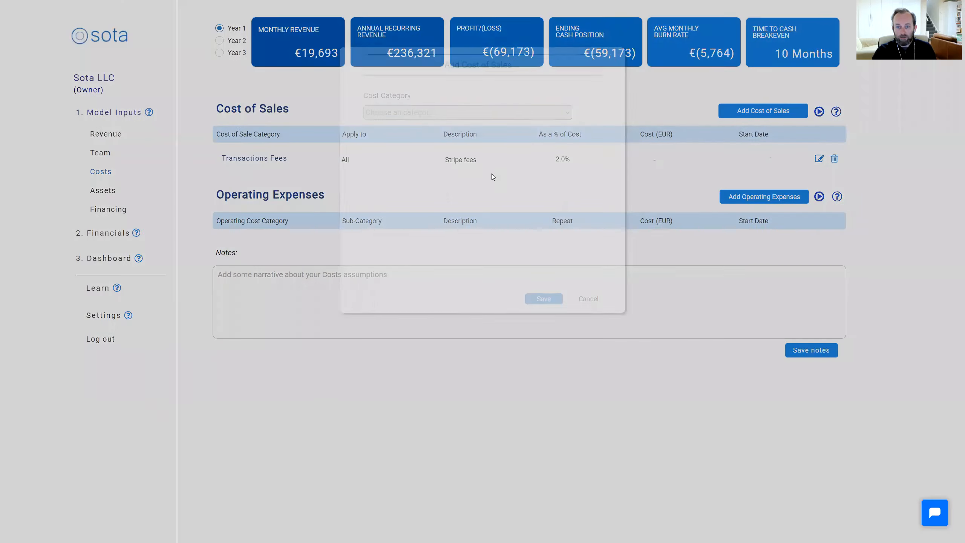
Start a Hosting Fees cost of sales at EUR 500 per month with a start date of February 2022
{"action": "left_click", "coordinate": [438, 112]}
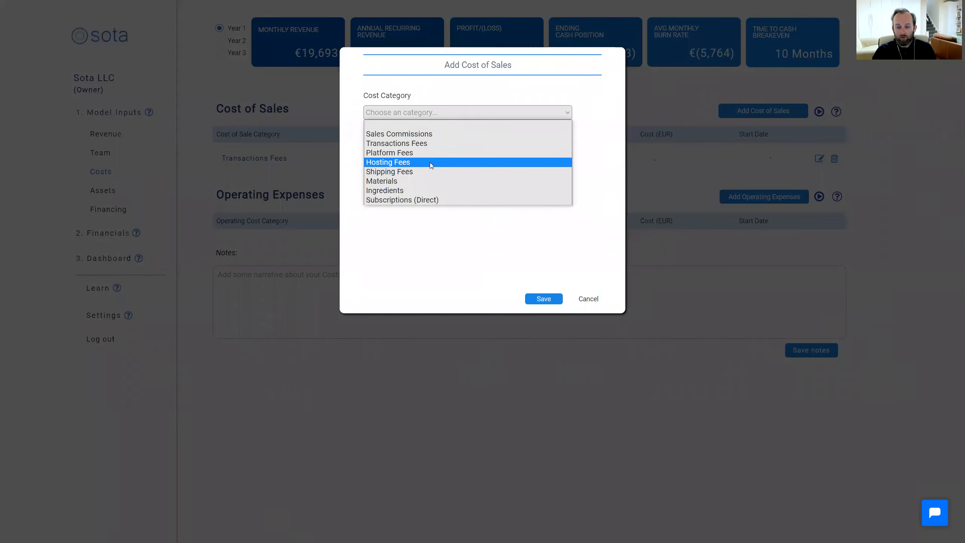
{"action": "left_click", "coordinate": [426, 159]}
{"action": "left_click", "coordinate": [421, 150]}
{"action": "type", "text": "500"}
{"action": "left_click", "coordinate": [426, 188]}
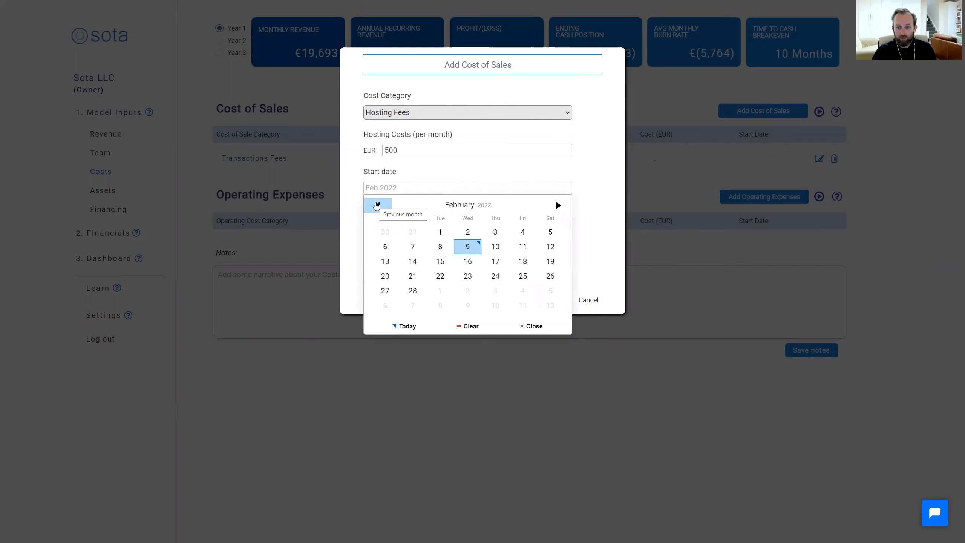
{"action": "left_click", "coordinate": [440, 231]}
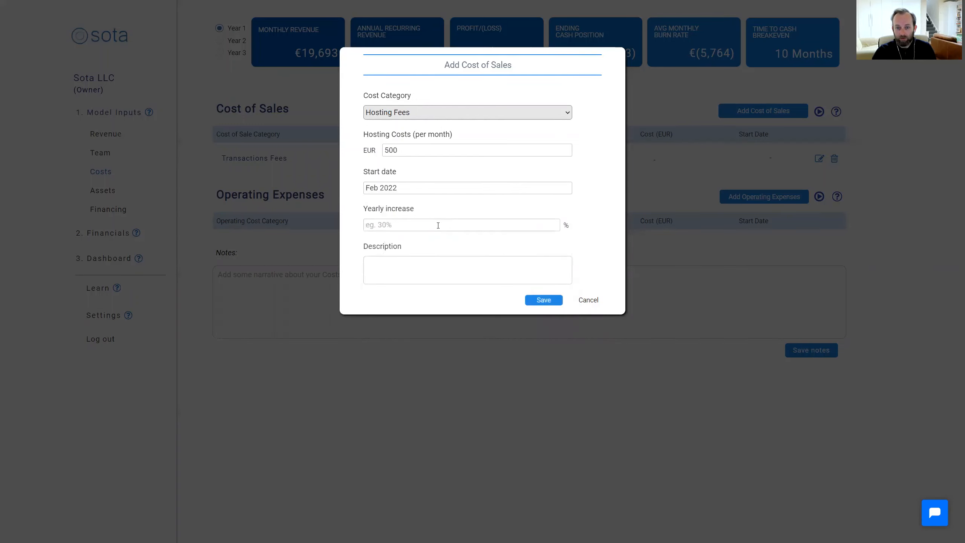
Give the hosting fees a 5% yearly increase and the description "AWS fees", and save the cost
{"action": "left_click", "coordinate": [437, 225]}
{"action": "type", "text": "0"}
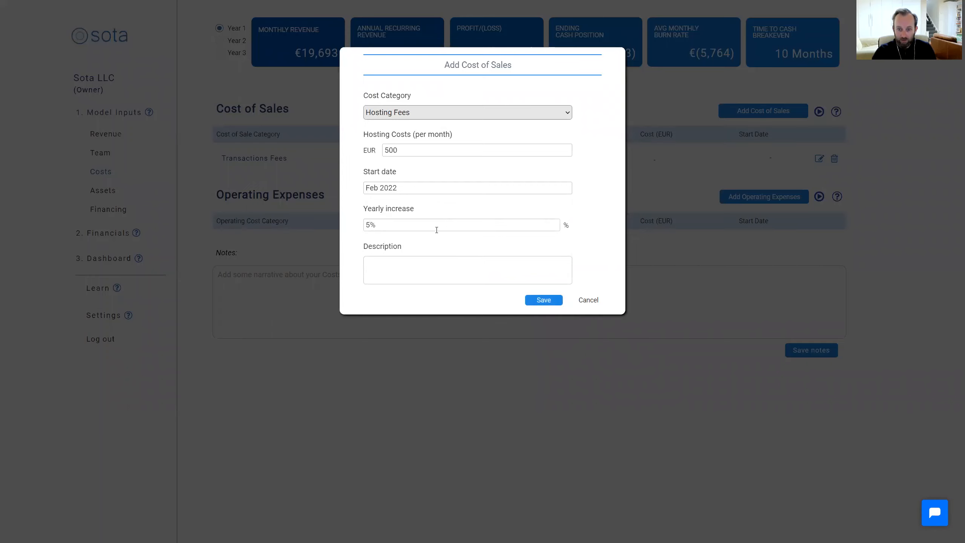
{"action": "left_click", "coordinate": [437, 266]}
{"action": "type", "text": "AWS"}
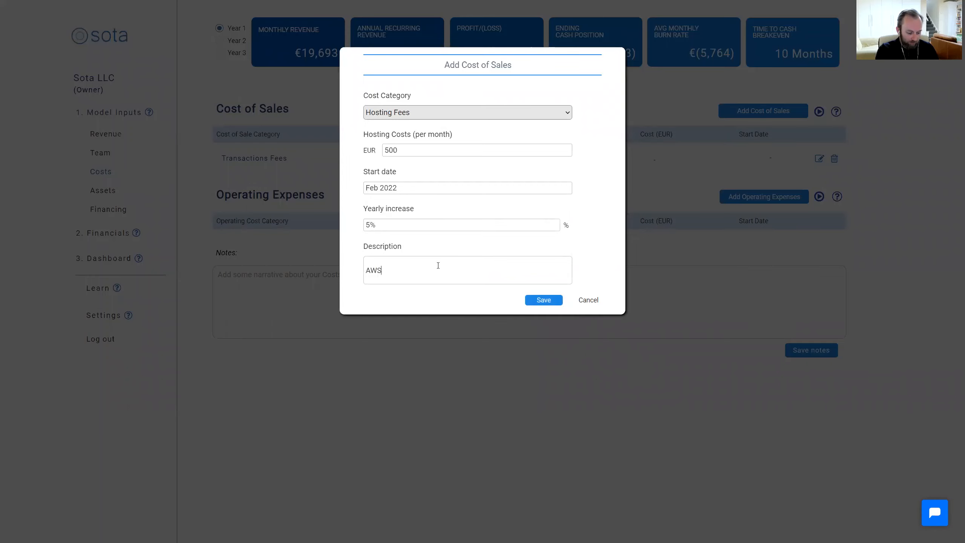
{"action": "type", "text": " fees"}
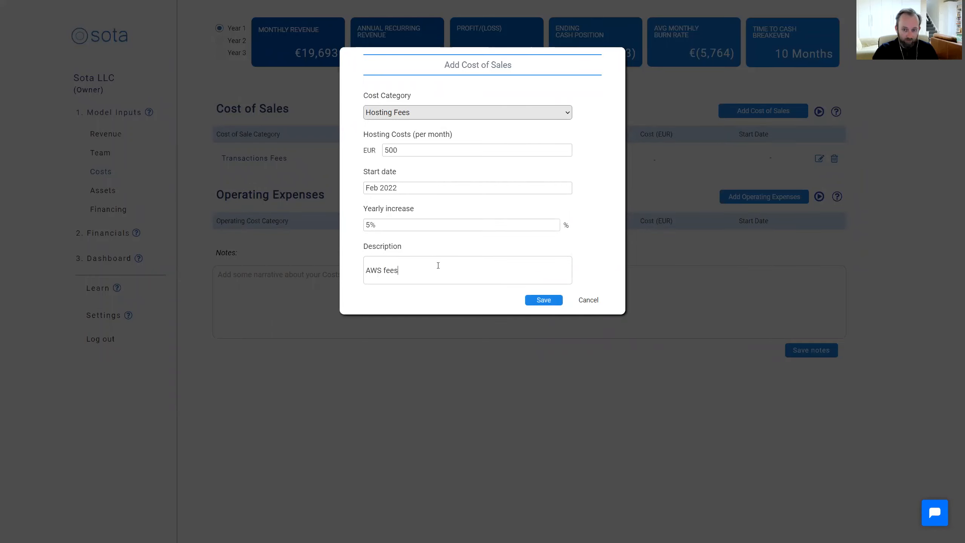
{"action": "left_click", "coordinate": [543, 300]}
Start a Subscriptions (Direct) cost of sales at EUR 350 per month with a start date of February 2022
{"action": "left_click", "coordinate": [765, 113]}
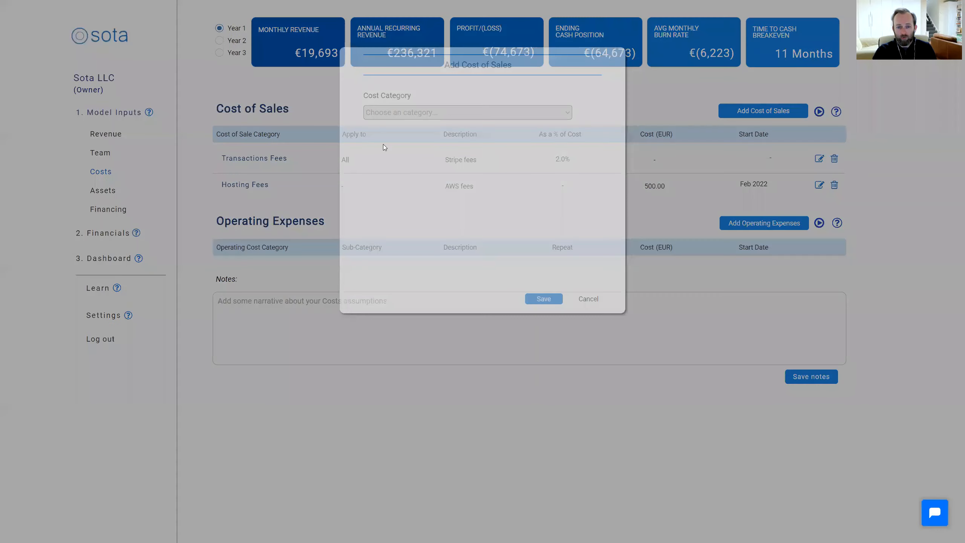
{"action": "left_click", "coordinate": [416, 116]}
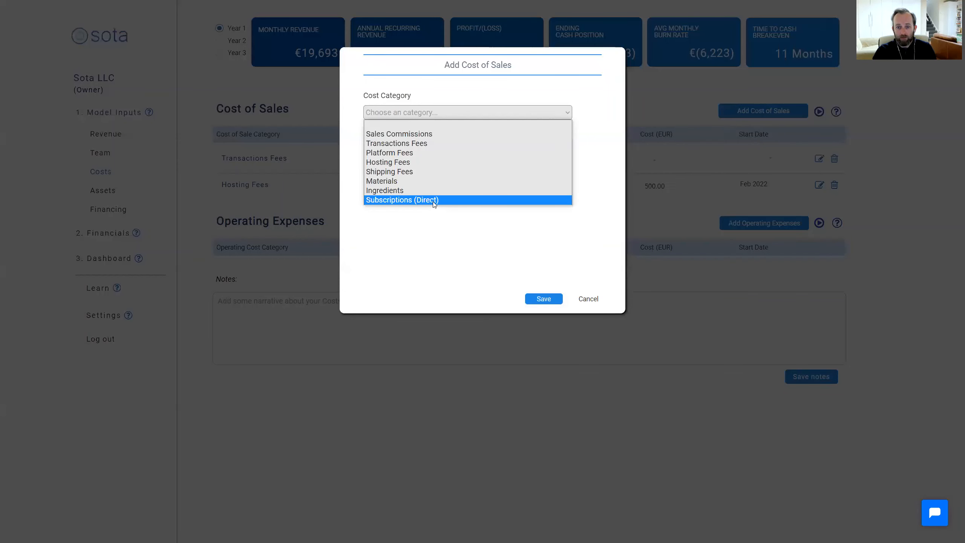
{"action": "left_click", "coordinate": [432, 201]}
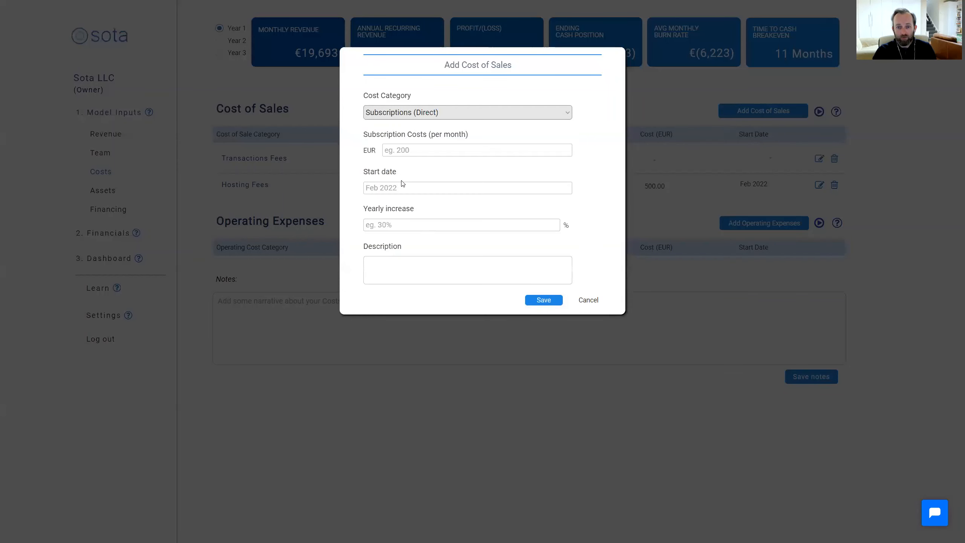
{"action": "left_click", "coordinate": [412, 150]}
{"action": "type", "text": "350"}
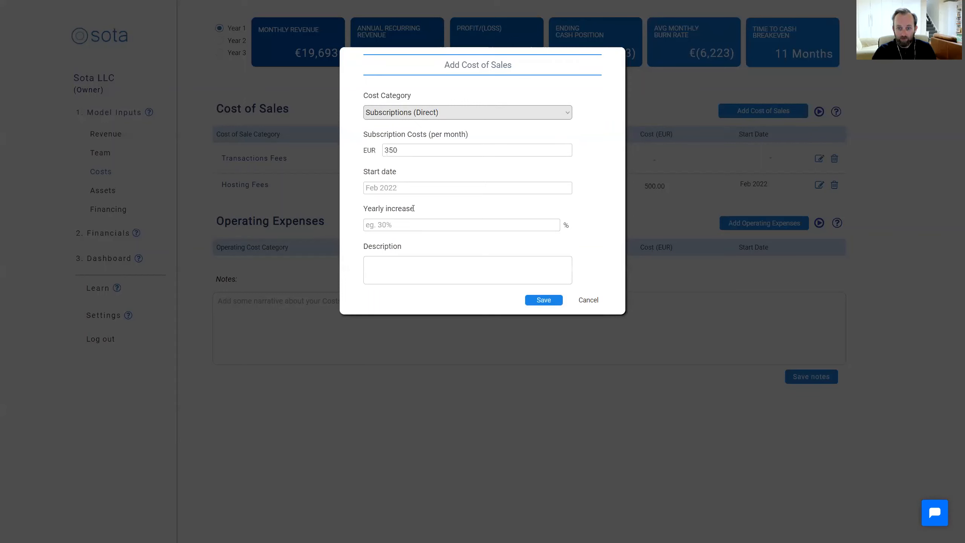
{"action": "left_click", "coordinate": [411, 187]}
{"action": "left_click", "coordinate": [439, 232]}
Give the direct subscriptions a 5% yearly increase and the description "Zoom, MS Teams", and save the cost
{"action": "left_click", "coordinate": [408, 222]}
{"action": "type", "text": "0%"}
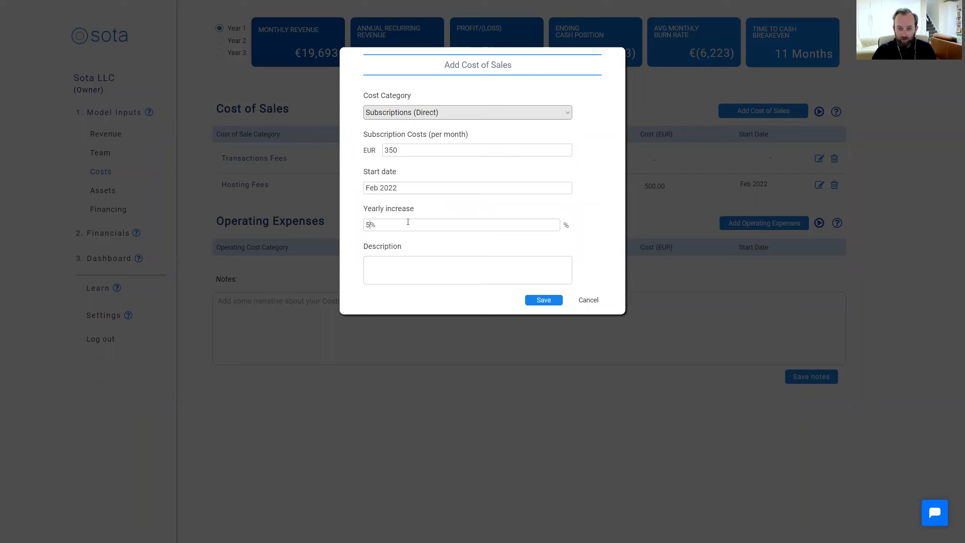
{"action": "left_click", "coordinate": [428, 271]}
{"action": "type", "text": "Zoo"}
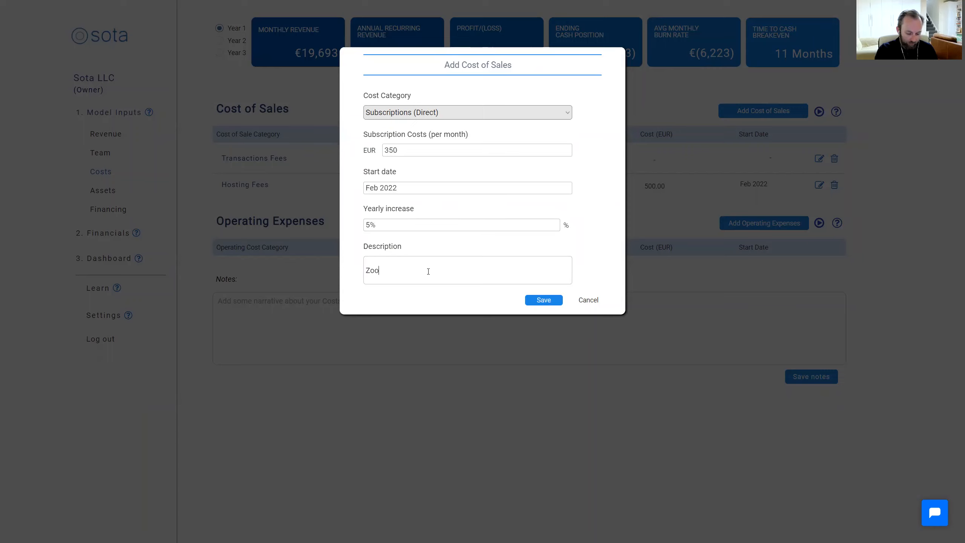
{"action": "type", "text": "m, MS Teams"}
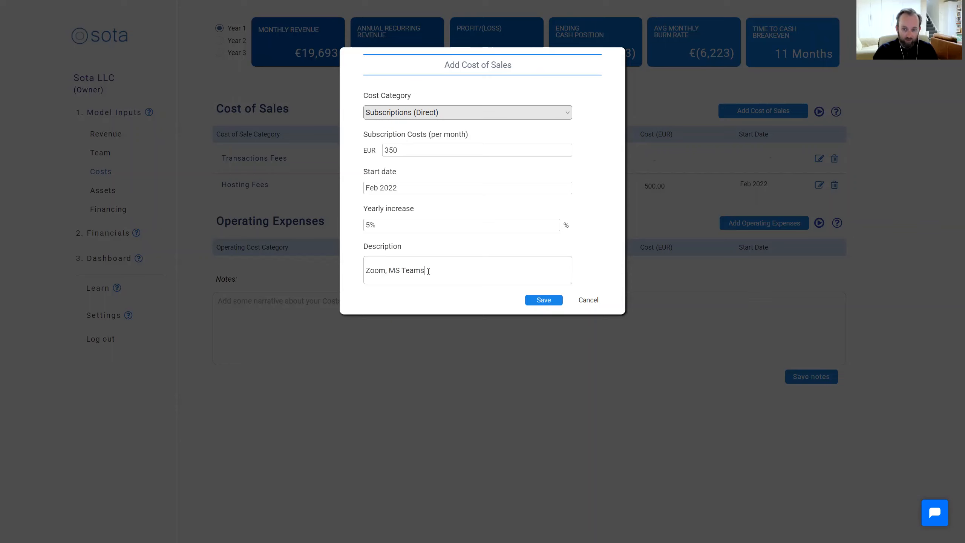
{"action": "left_click", "coordinate": [544, 300]}
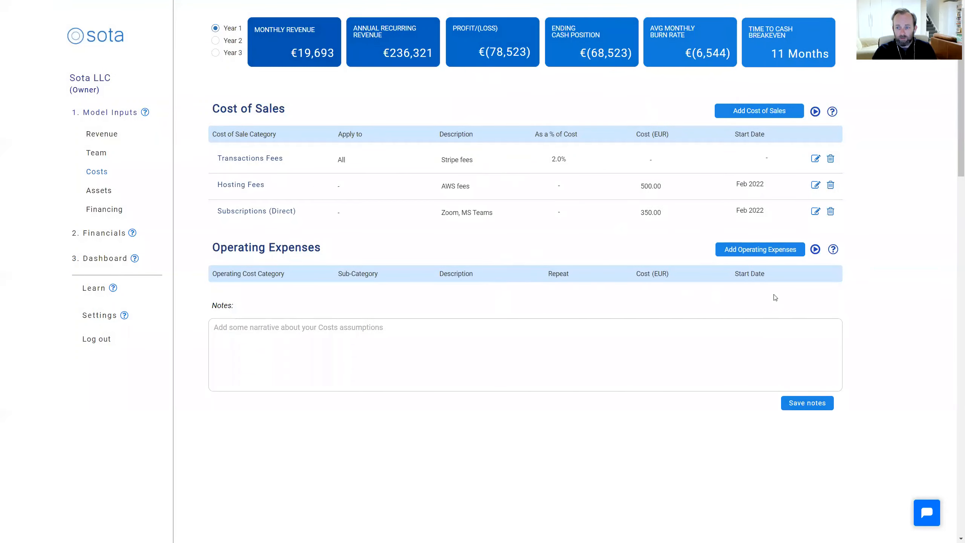
Start a new operating expense under Facilities & Office with the Rent & Rates sub-category, repeating monthly
{"action": "left_click", "coordinate": [768, 243]}
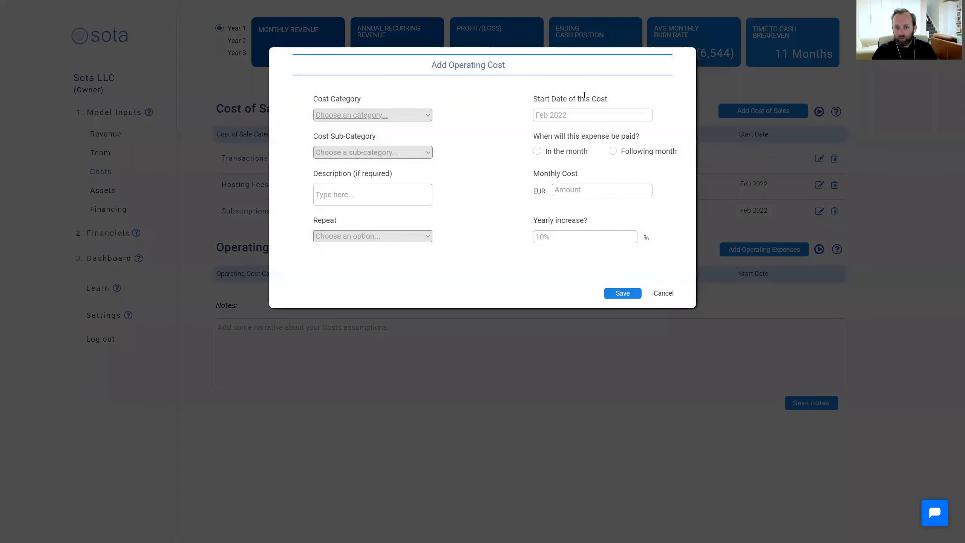
{"action": "left_click", "coordinate": [418, 113]}
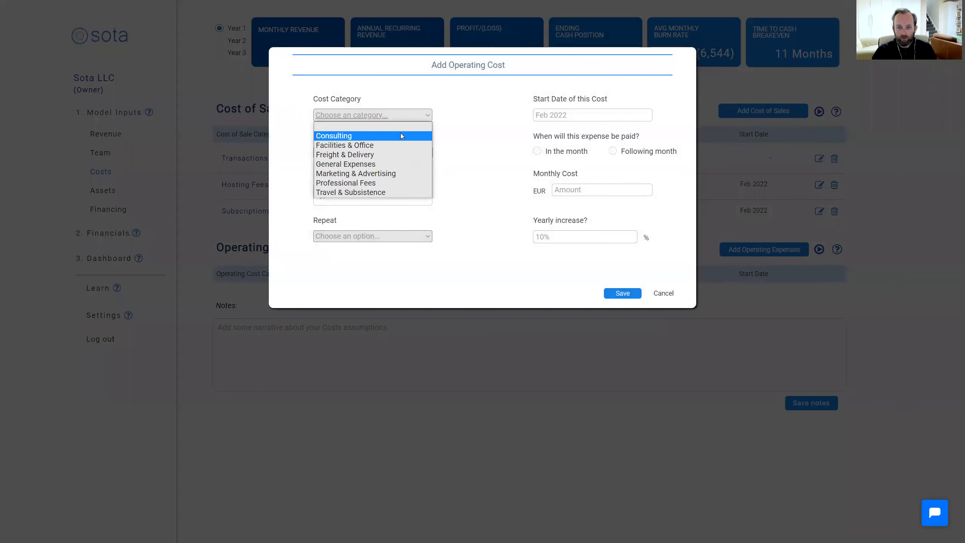
{"action": "left_click", "coordinate": [388, 144]}
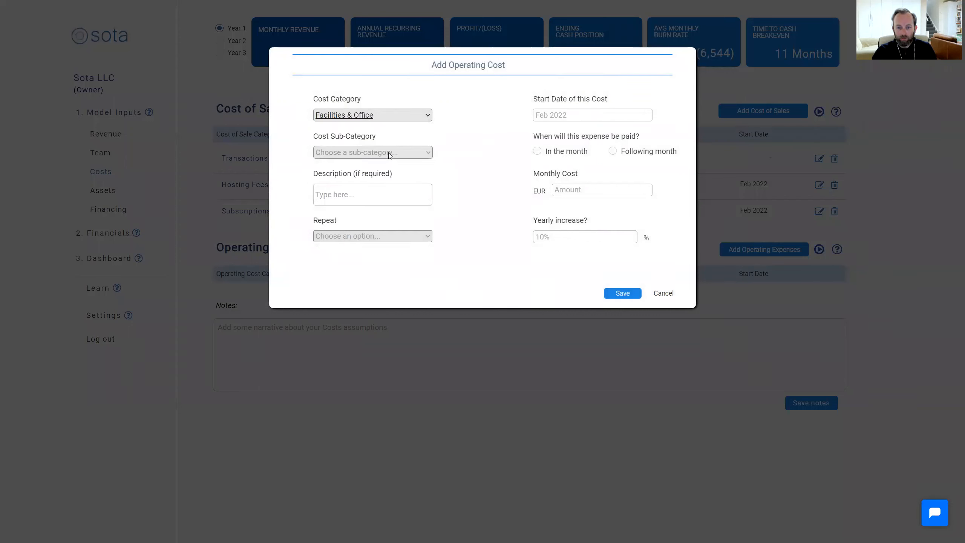
{"action": "left_click", "coordinate": [388, 153]}
{"action": "left_click", "coordinate": [386, 172]}
{"action": "left_click", "coordinate": [377, 237]}
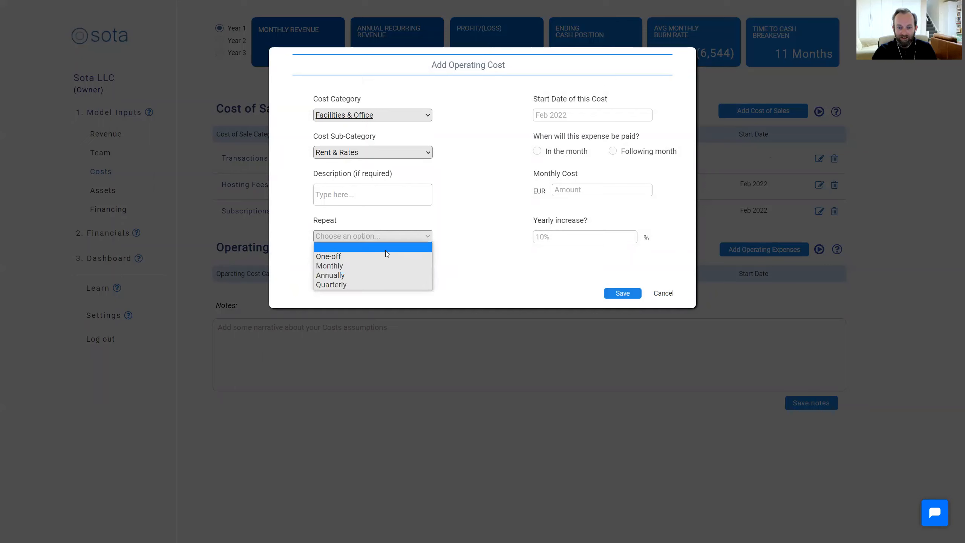
{"action": "left_click", "coordinate": [373, 267]}
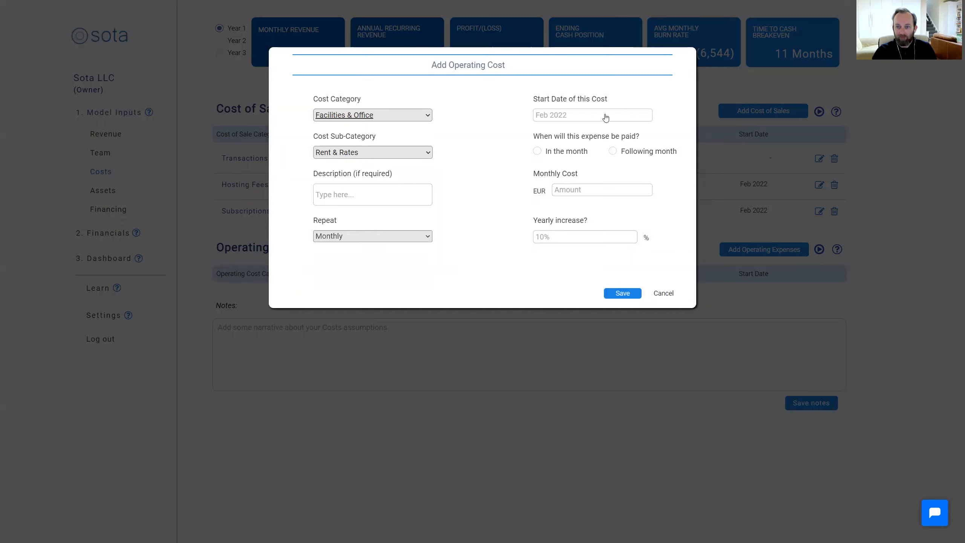
Try to save the rent expense at EUR 1500 per month, paid in the month, with a 5% yearly increase
{"action": "left_click", "coordinate": [536, 152]}
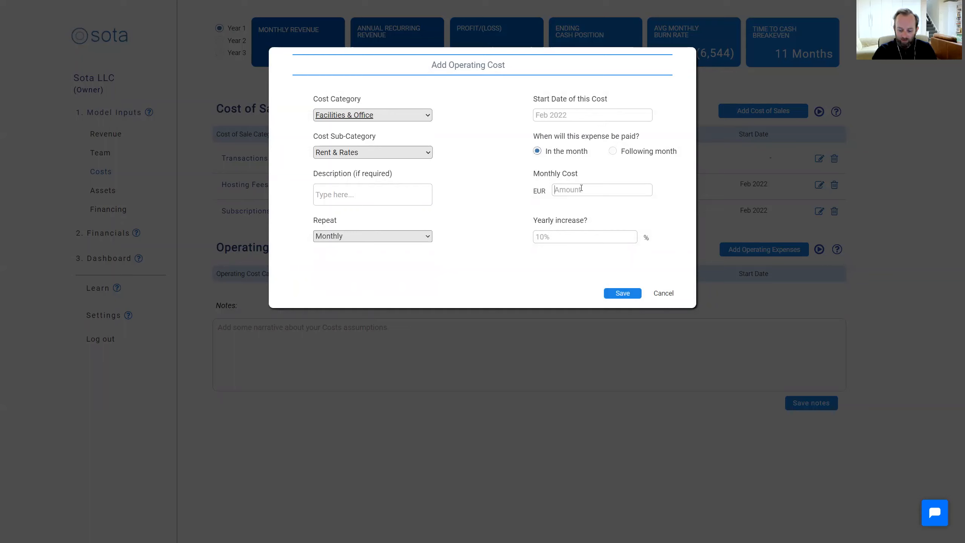
{"action": "type", "text": "1500"}
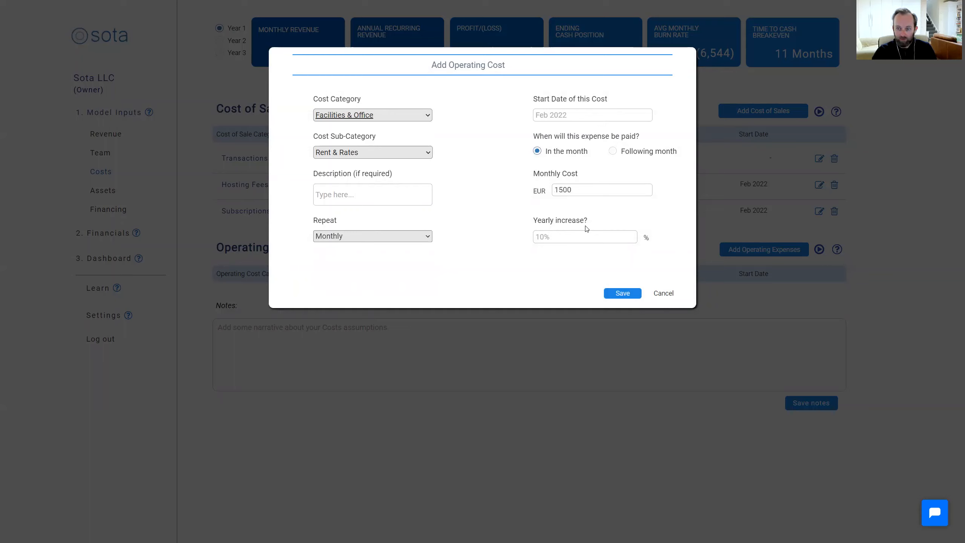
{"action": "type", "text": "0%"}
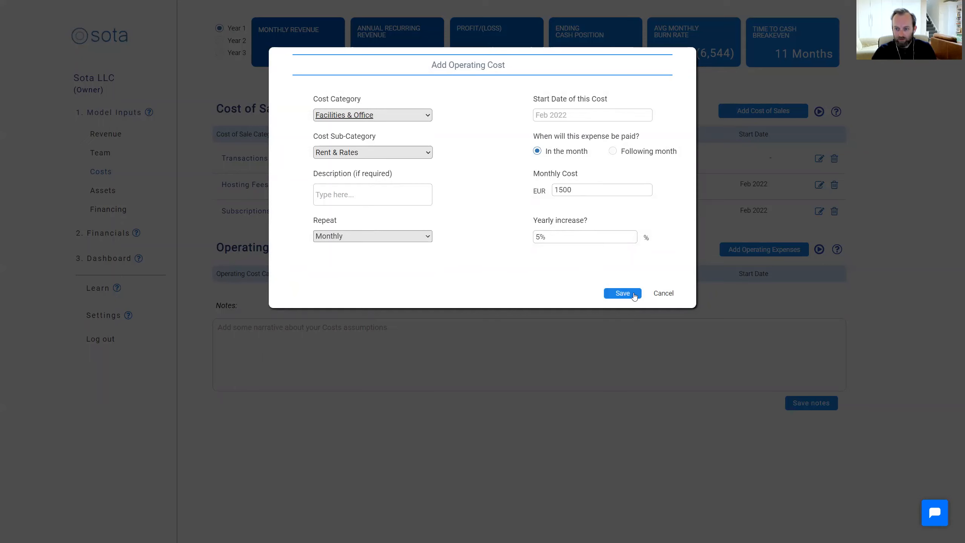
{"action": "left_click", "coordinate": [626, 294]}
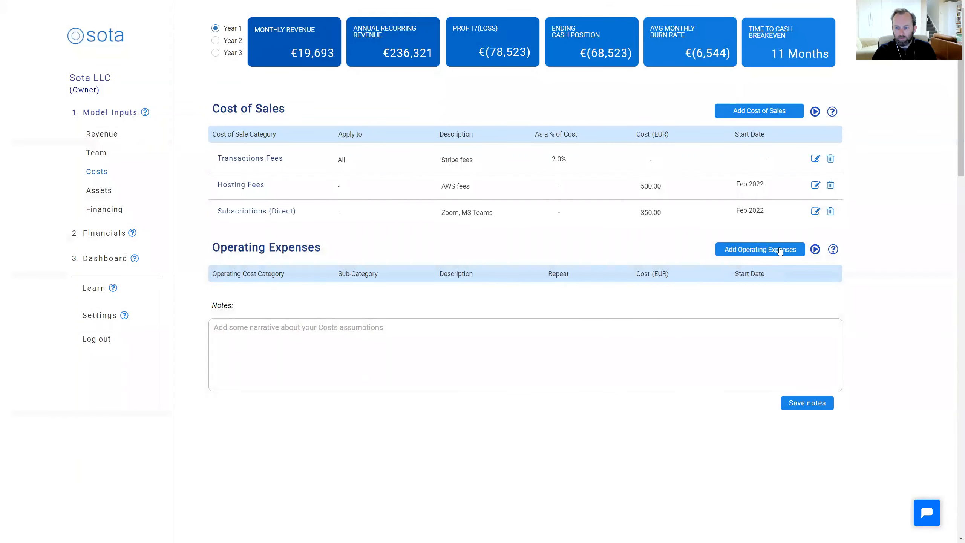
{"action": "left_click", "coordinate": [772, 250]}
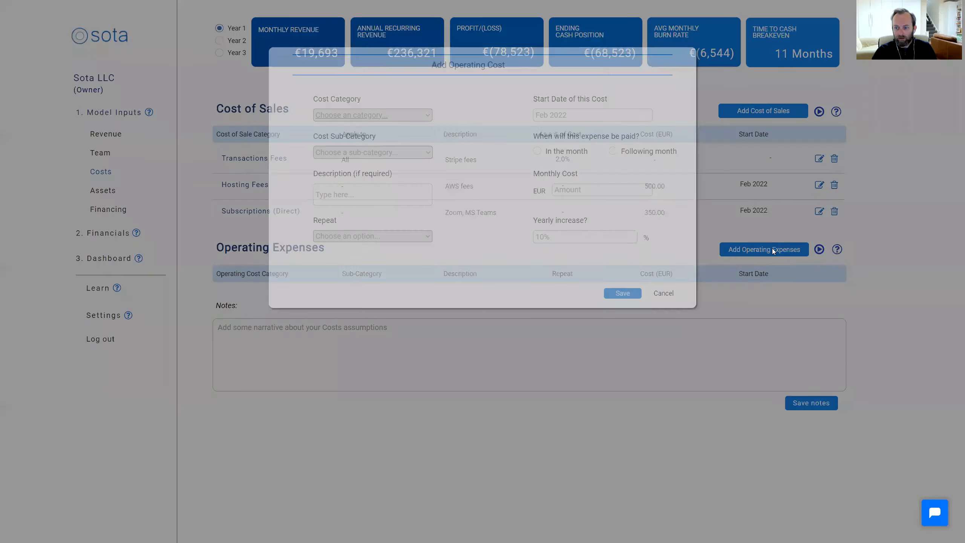
{"action": "left_click", "coordinate": [663, 294]}
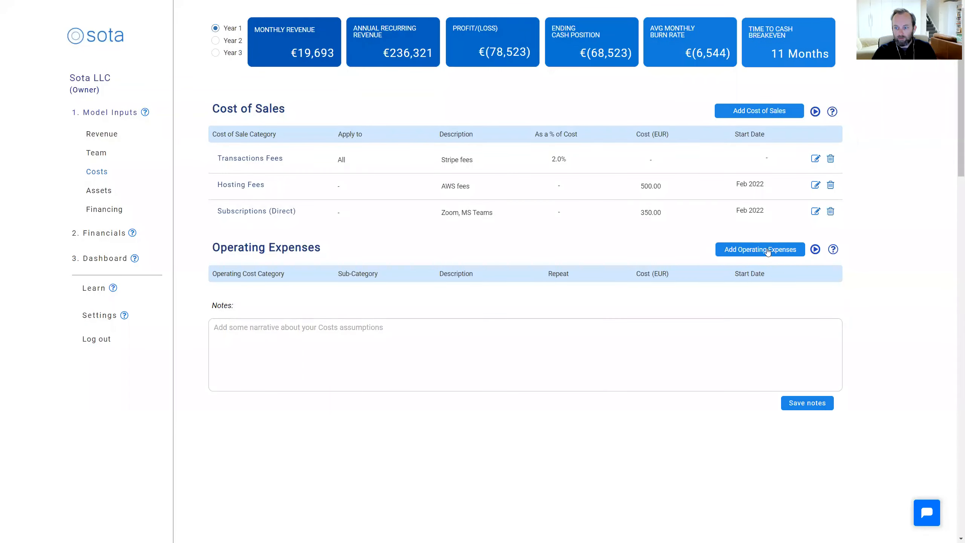
Start a new operating expense under General Expenses with the General Subscriptions sub-category, repeating monthly
{"action": "left_click", "coordinate": [766, 254]}
{"action": "left_click", "coordinate": [376, 115]}
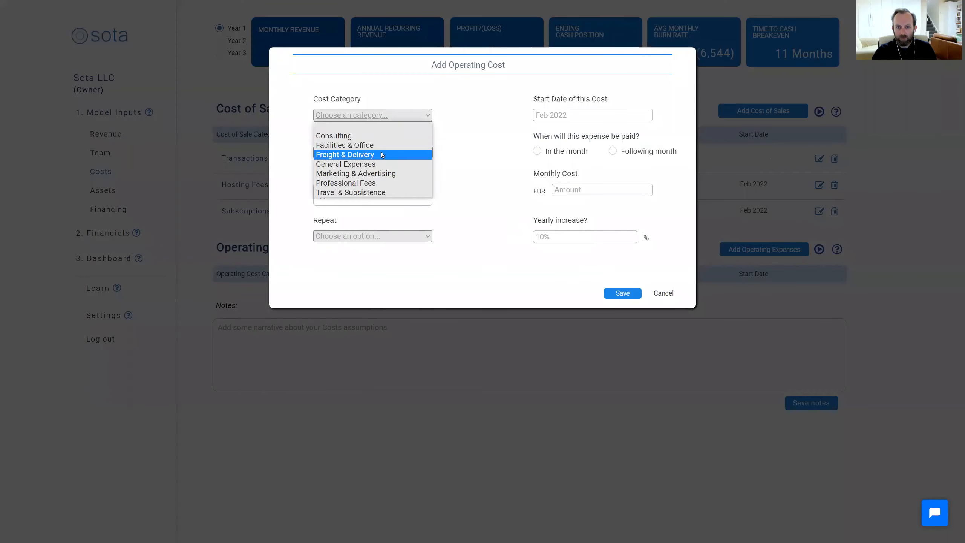
{"action": "left_click", "coordinate": [385, 165]}
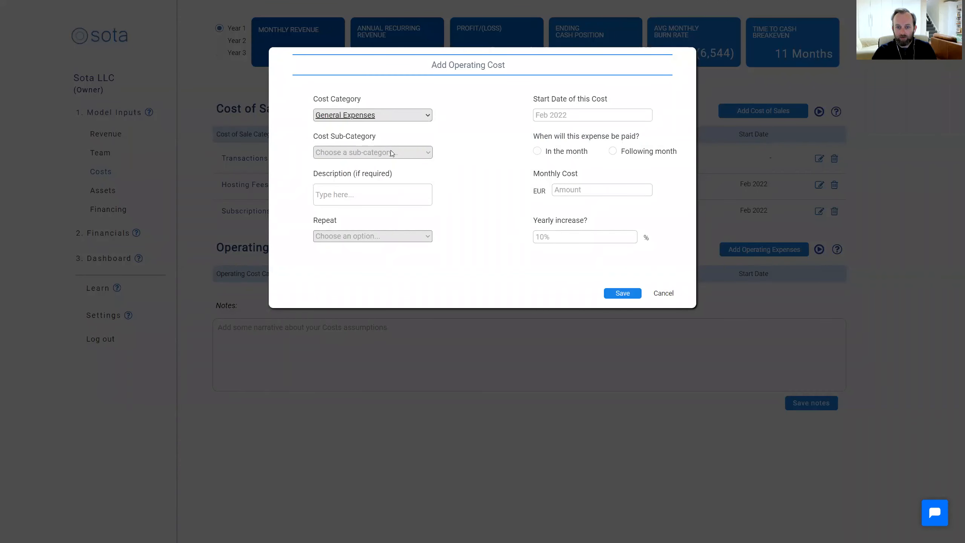
{"action": "left_click", "coordinate": [391, 152]}
{"action": "left_click", "coordinate": [384, 171]}
{"action": "left_click", "coordinate": [359, 240]}
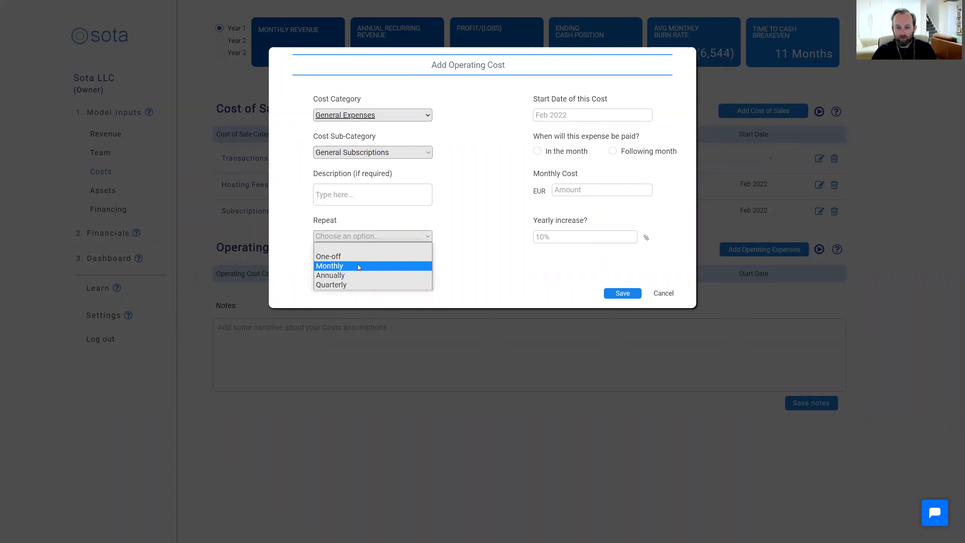
{"action": "left_click", "coordinate": [357, 265]}
Set the general subscriptions expense to start in February 2022 at EUR 1000 per month, paid in the month
{"action": "left_click", "coordinate": [604, 116]}
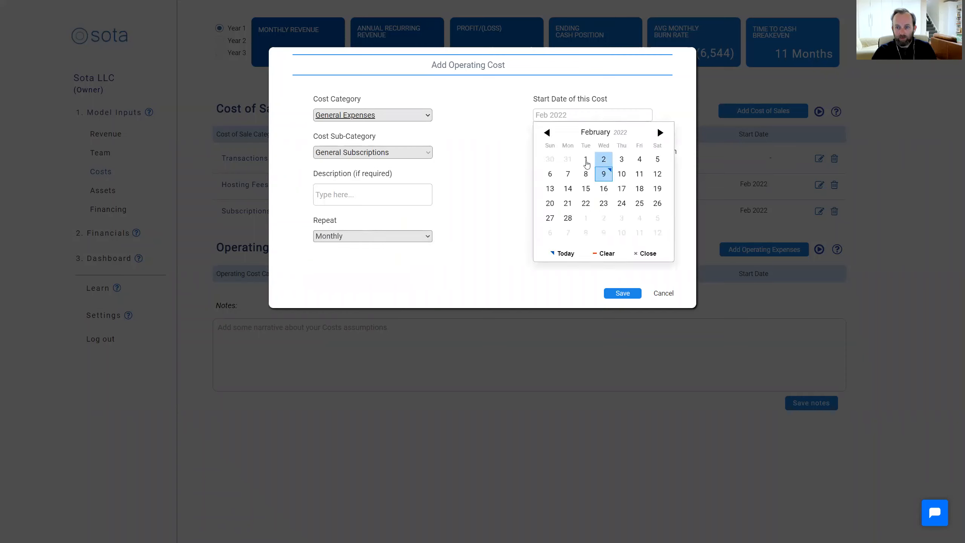
{"action": "left_click", "coordinate": [585, 160]}
{"action": "left_click", "coordinate": [583, 191]}
{"action": "type", "text": "1000"}
Give the general subscriptions expense a 5% yearly increase and save it
{"action": "left_click", "coordinate": [575, 235]}
{"action": "type", "text": "0%"}
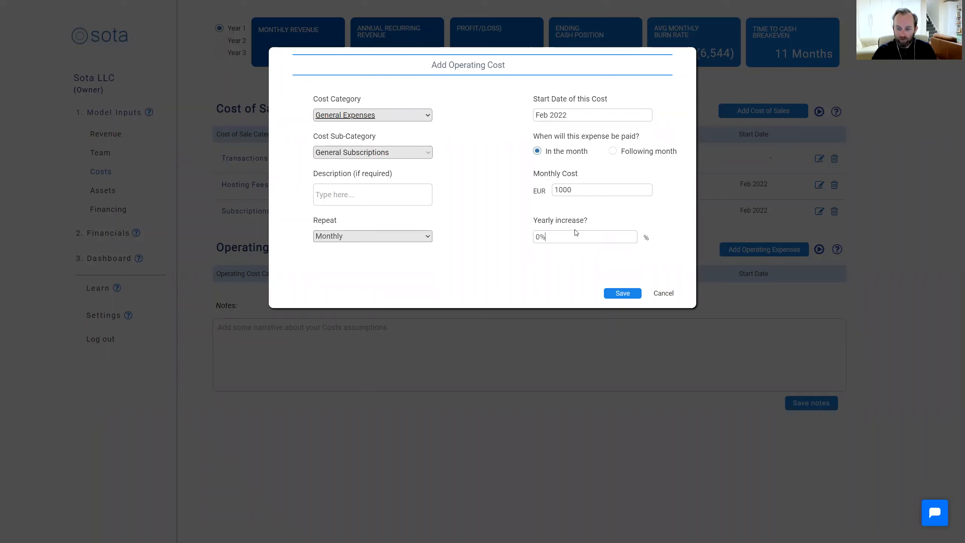
{"action": "key", "text": "BackSpace"}
{"action": "key", "text": "BackSpace"}
{"action": "type", "text": "5%"}
{"action": "left_click", "coordinate": [627, 292]}
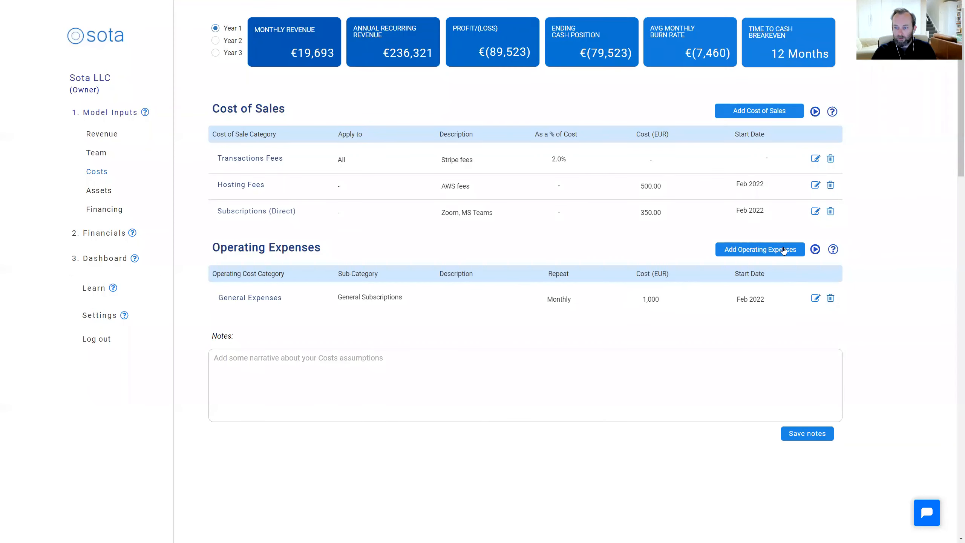
Start another operating expense under Facilities & Office with the Rent & Rates sub-category, repeating monthly
{"action": "left_click", "coordinate": [783, 250]}
{"action": "left_click", "coordinate": [411, 114]}
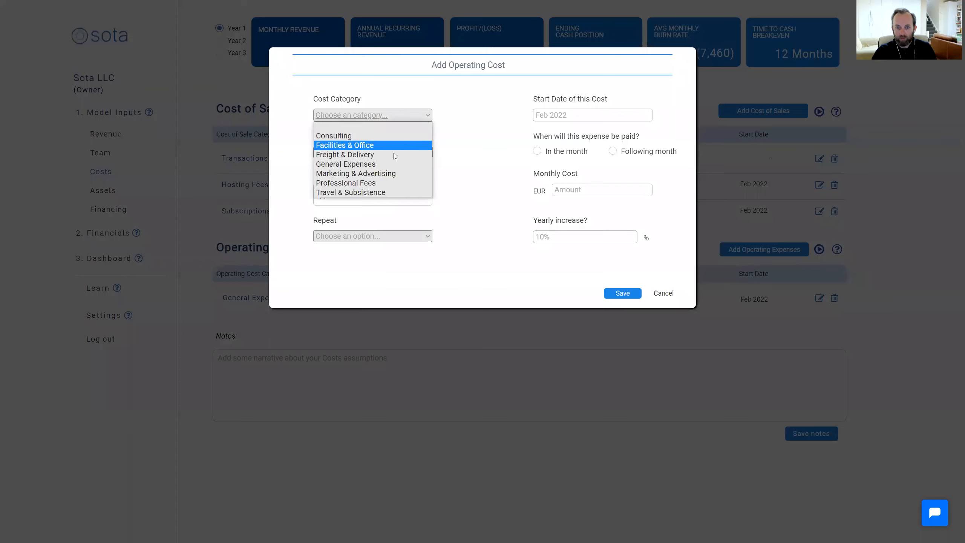
{"action": "left_click", "coordinate": [393, 145]}
{"action": "left_click", "coordinate": [389, 152]}
{"action": "left_click", "coordinate": [389, 168]}
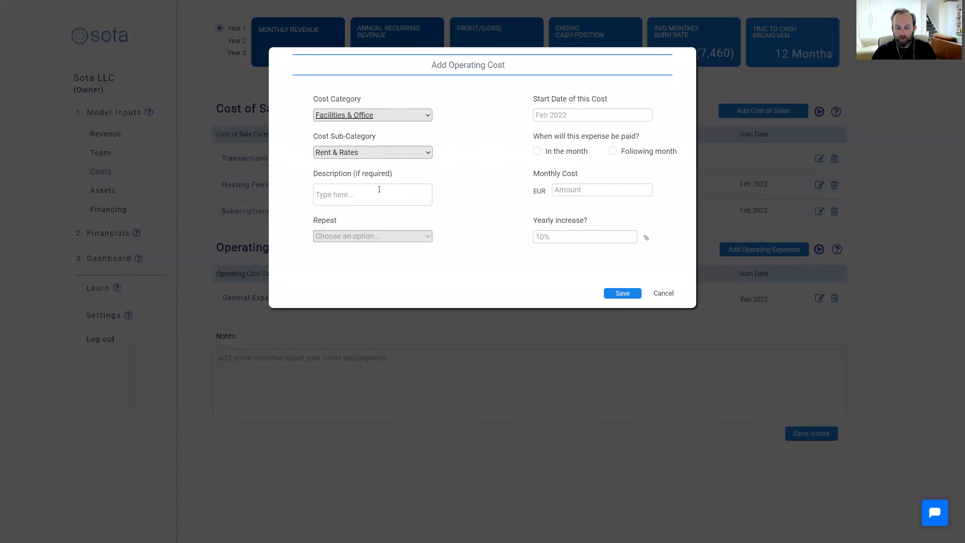
{"action": "left_click", "coordinate": [382, 236]}
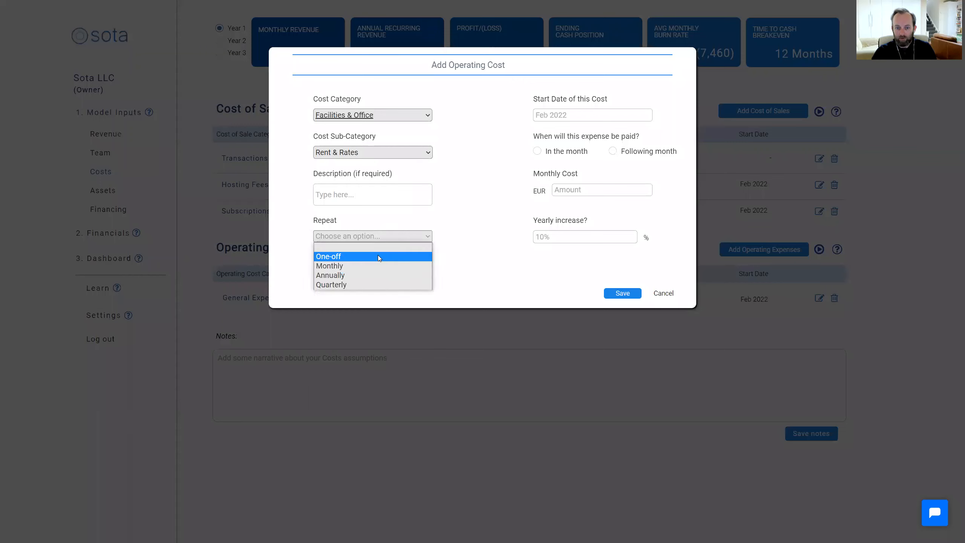
{"action": "left_click", "coordinate": [375, 266]}
Set the rent to start in February 2022 at EUR 1500, paid in the month, with a 5% yearly increase, and save it
{"action": "left_click", "coordinate": [572, 115]}
{"action": "left_click", "coordinate": [586, 160]}
{"action": "left_click", "coordinate": [538, 152]}
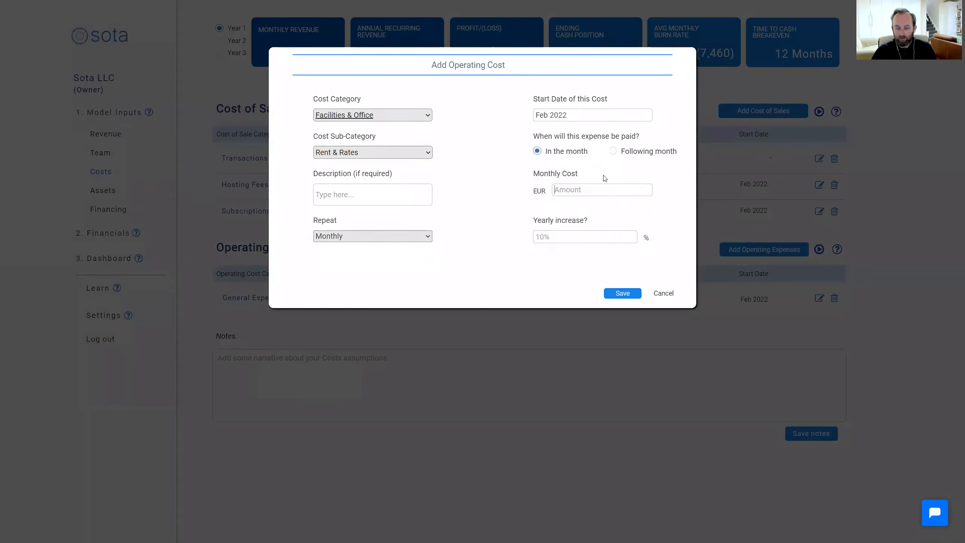
{"action": "type", "text": "1500"}
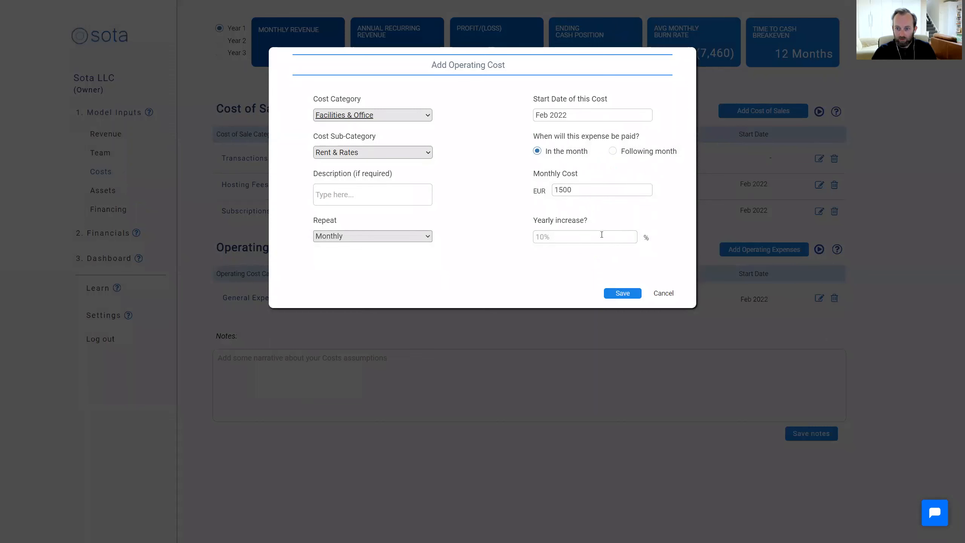
{"action": "left_click", "coordinate": [601, 235]}
{"action": "type", "text": "5%"}
{"action": "left_click", "coordinate": [626, 295]}
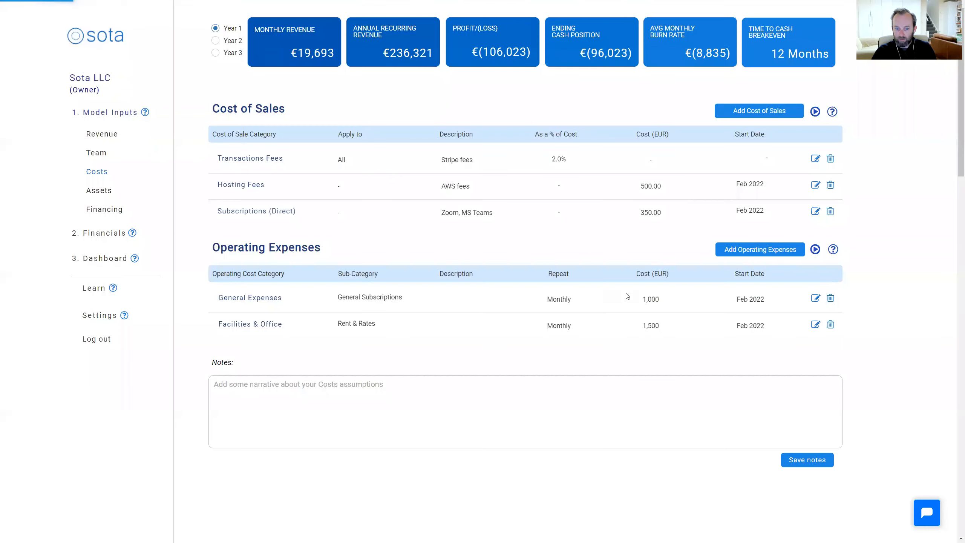
Start a new operating expense under Professional Fees with the Consulting Fees sub-category, repeating annually
{"action": "left_click", "coordinate": [777, 253]}
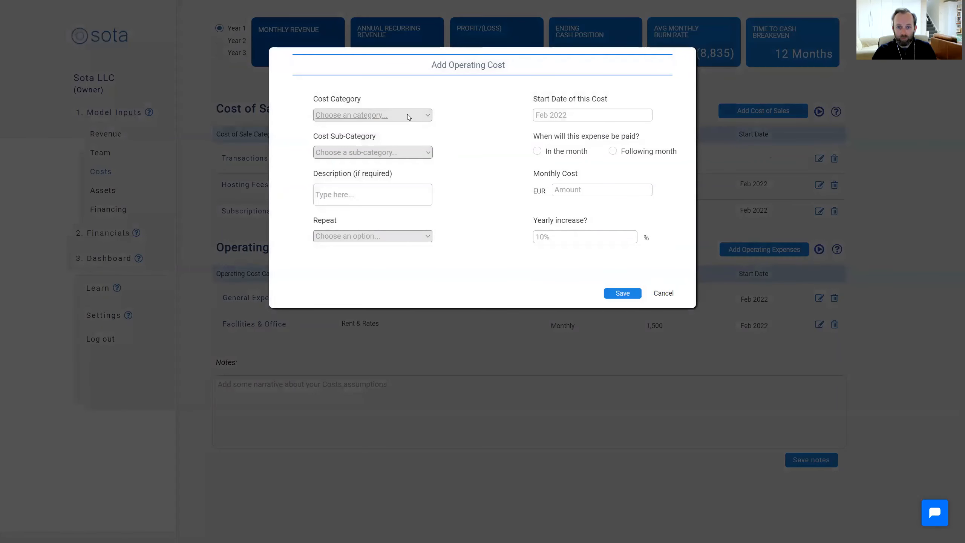
{"action": "left_click", "coordinate": [407, 114]}
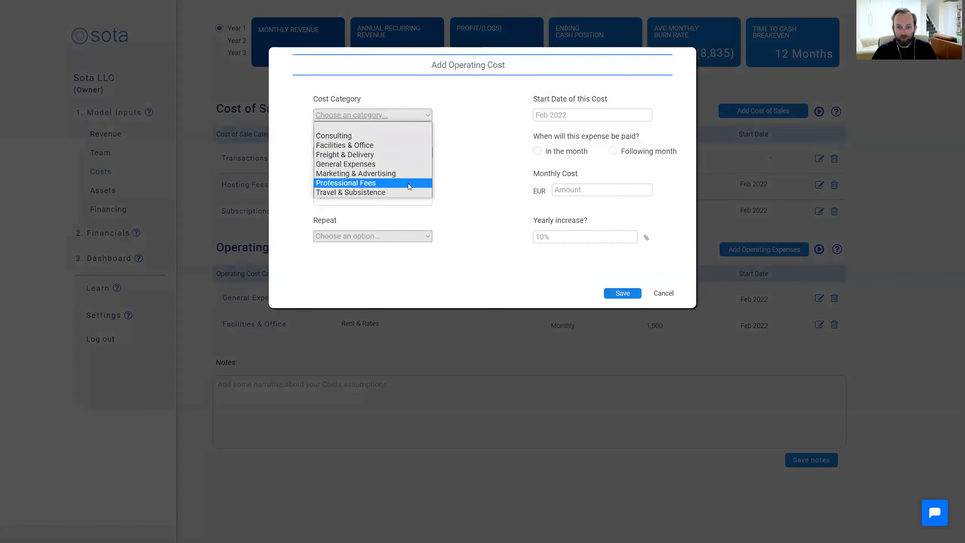
{"action": "left_click", "coordinate": [380, 183]}
{"action": "left_click", "coordinate": [380, 151]}
{"action": "left_click", "coordinate": [380, 174]}
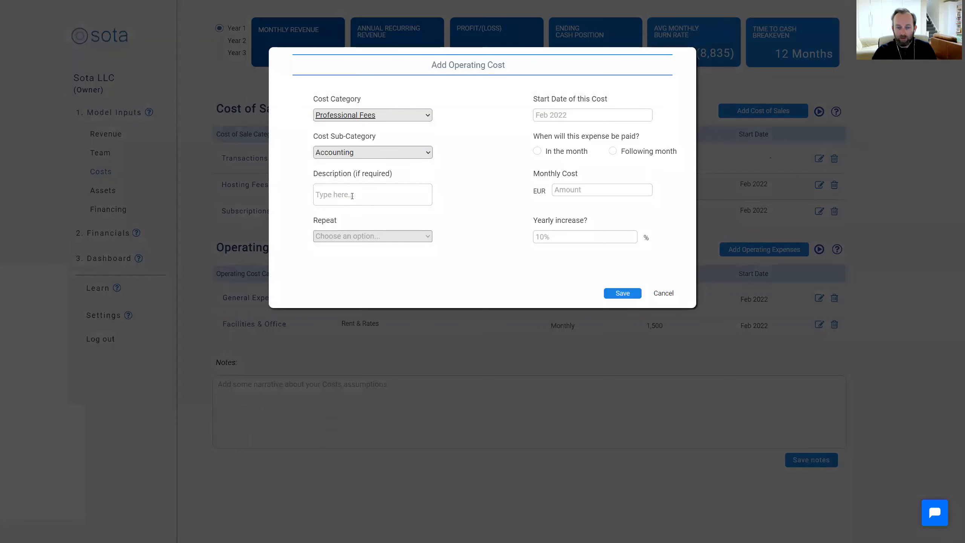
{"action": "left_click", "coordinate": [386, 150]}
{"action": "left_click", "coordinate": [388, 201]}
{"action": "left_click", "coordinate": [375, 236]}
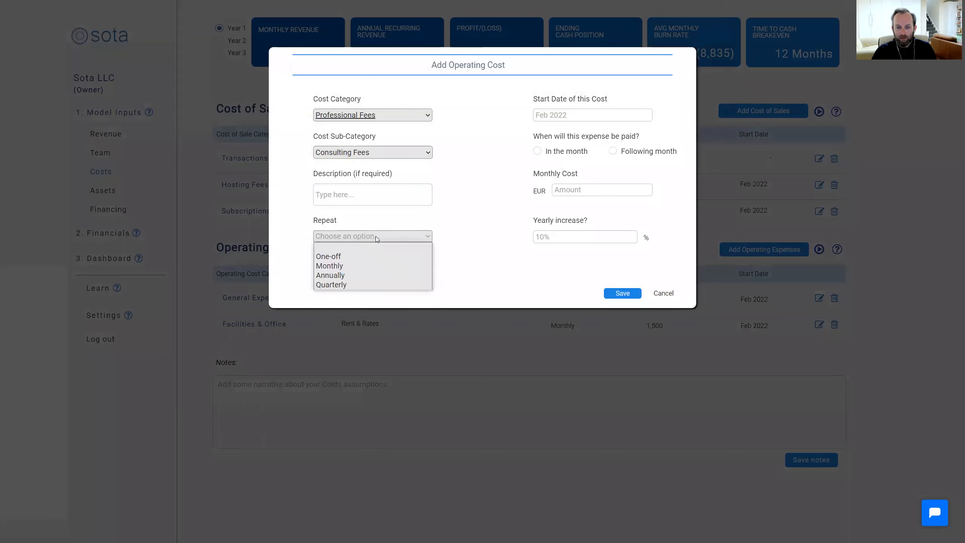
{"action": "left_click", "coordinate": [378, 276]}
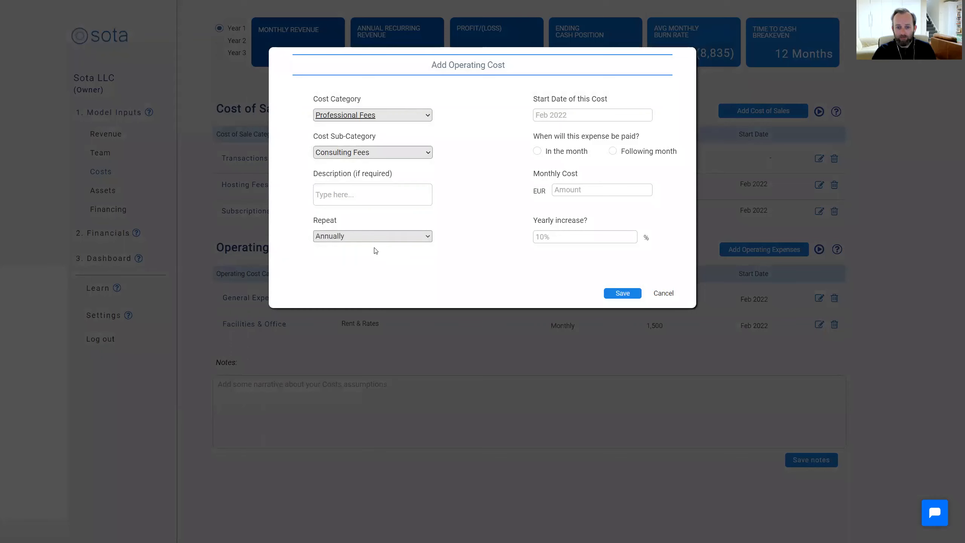
Set the consulting fees to start in June 2022 at EUR 5000, paid in the month
{"action": "left_click", "coordinate": [594, 116]}
{"action": "double_click", "coordinate": [661, 133]}
{"action": "double_click", "coordinate": [661, 133]}
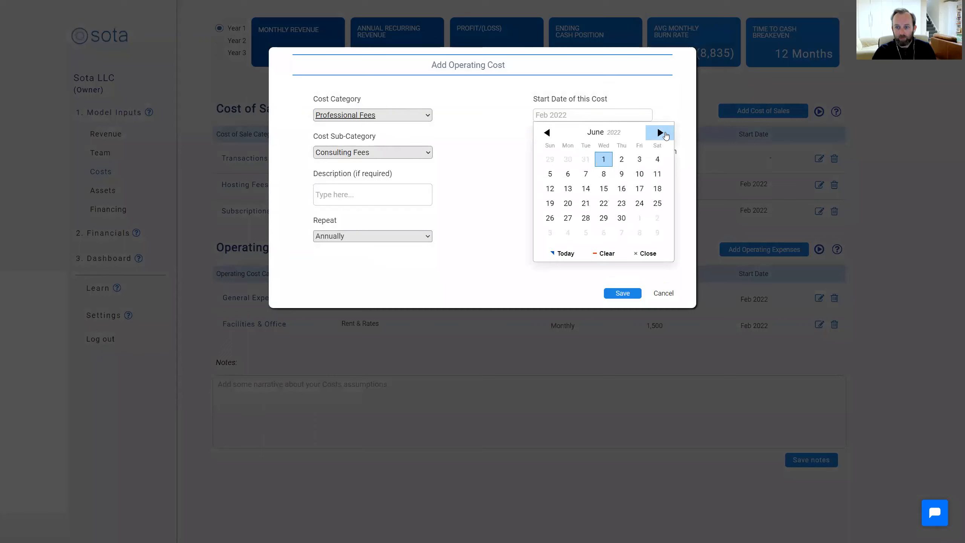
{"action": "left_click", "coordinate": [604, 160]}
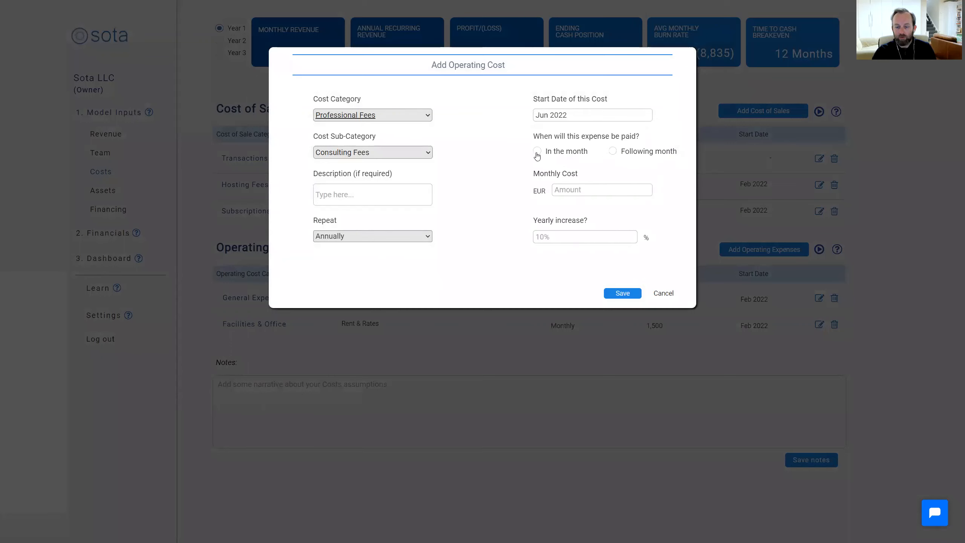
{"action": "left_click", "coordinate": [537, 151]}
{"action": "type", "text": "5000"}
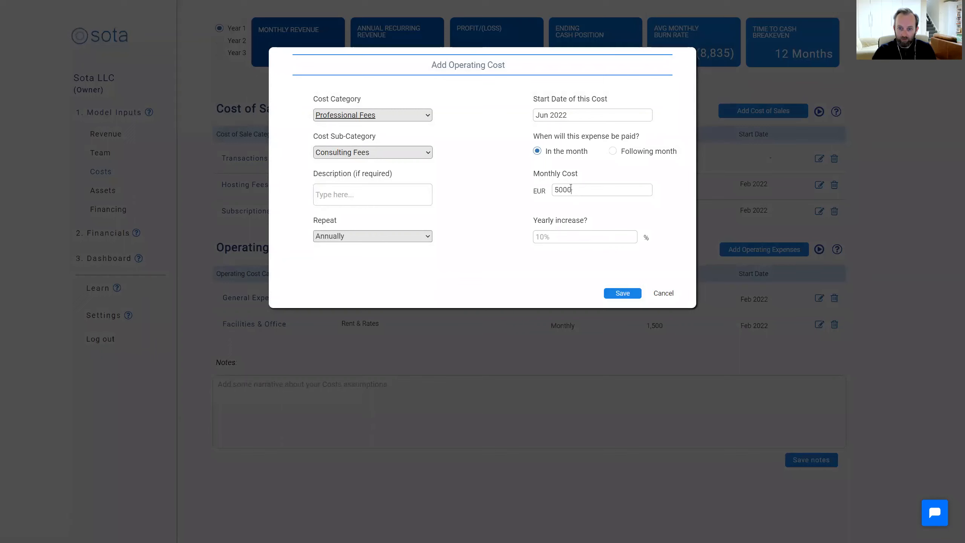
Describe the consulting fees as "Data Security Consultancy" and save the expense
{"action": "left_click", "coordinate": [394, 196]}
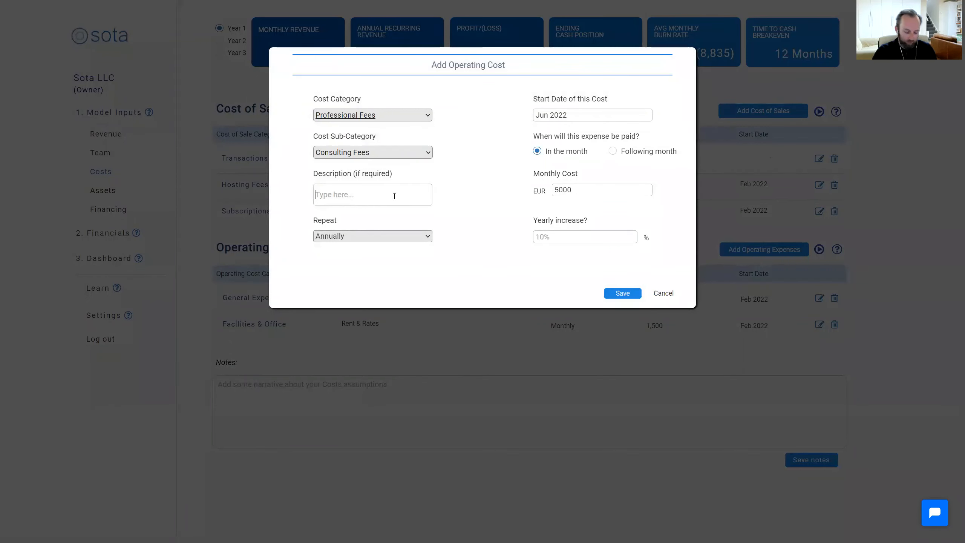
{"action": "type", "text": "Data "}
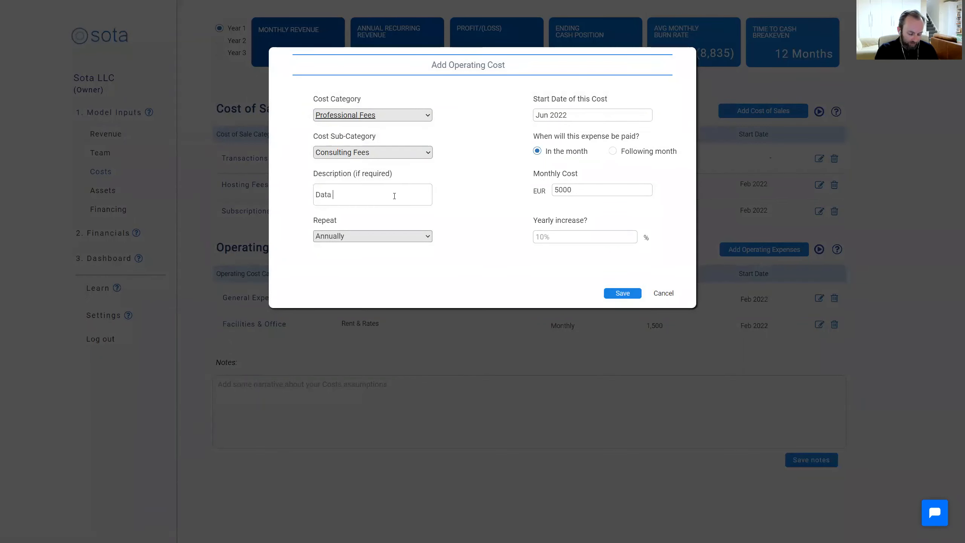
{"action": "type", "text": "Secuiry"}
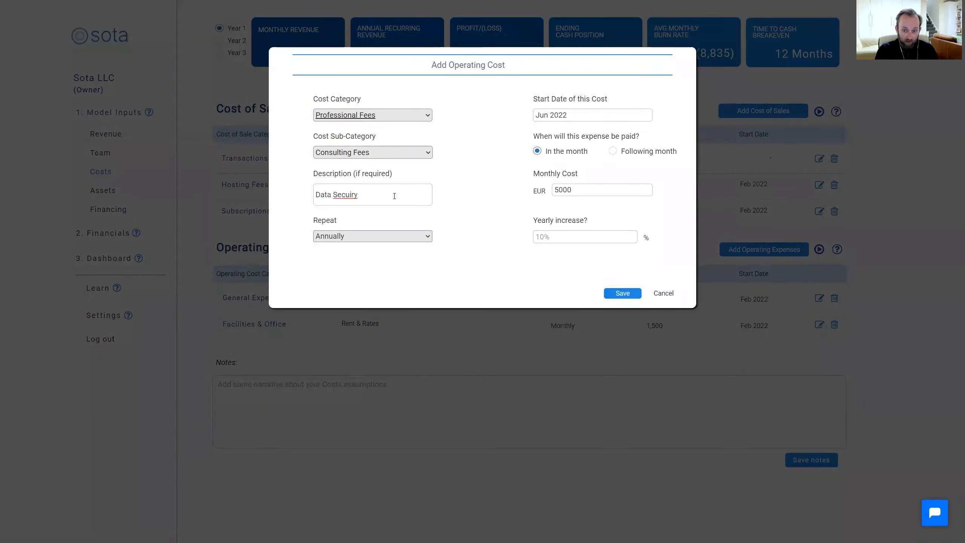
{"action": "key", "text": "BackSpace"}
{"action": "key", "text": "BackSpace"}
{"action": "key", "text": "BackSpace"}
{"action": "type", "text": "r"}
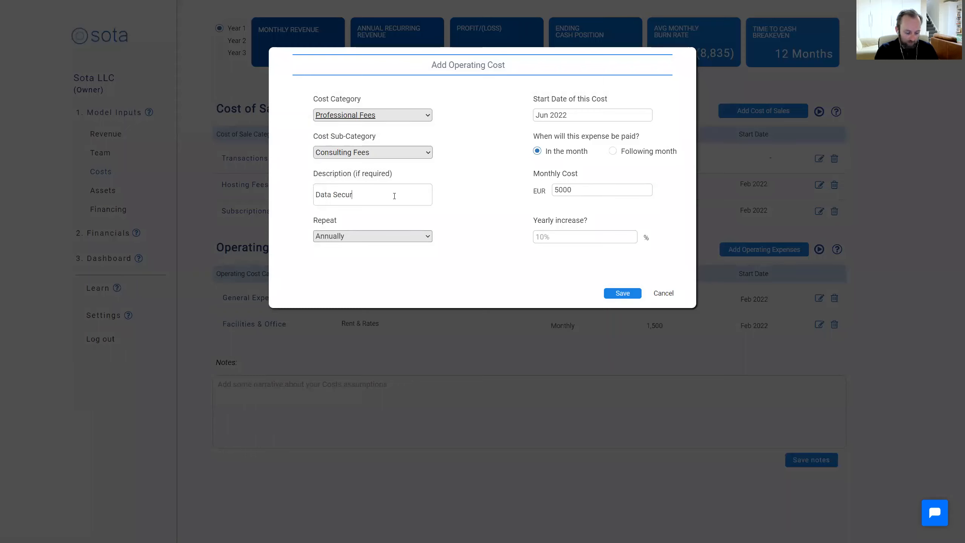
{"action": "type", "text": "ity Ci=oncultancy"}
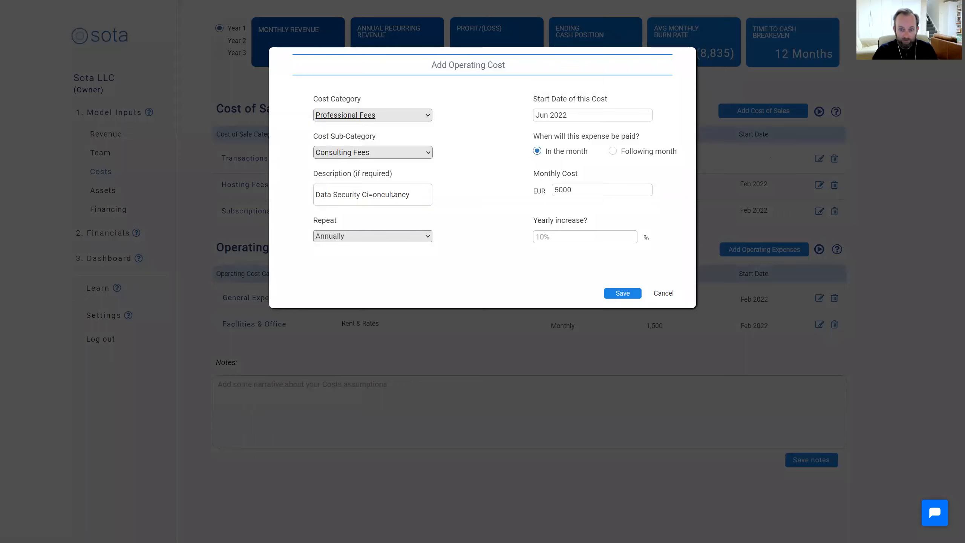
{"action": "key", "text": "Delete"}
{"action": "key", "text": "Delete"}
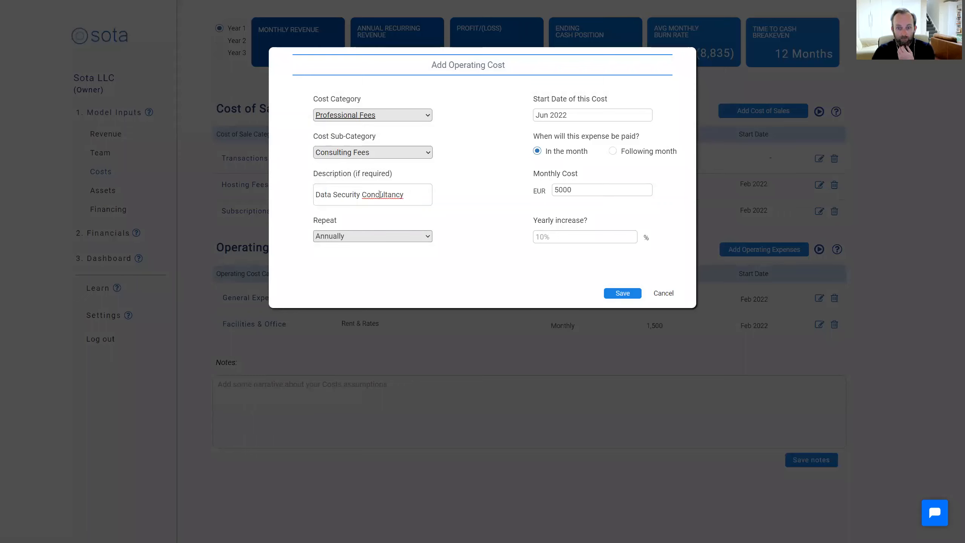
{"action": "key", "text": "BackSpace"}
{"action": "type", "text": "s"}
{"action": "left_click", "coordinate": [625, 296]}
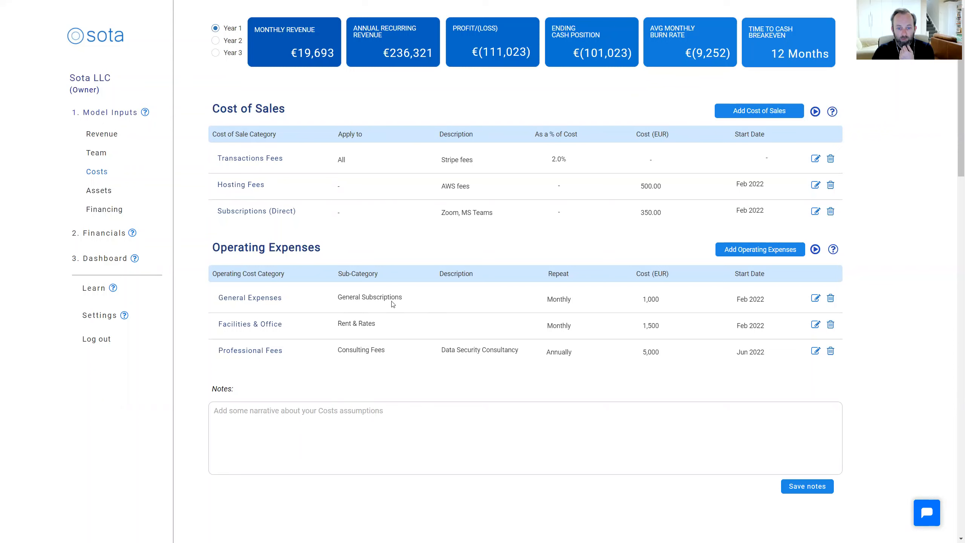
Start a new asset in the model inputs under the category Assets for New Team Member
{"action": "left_click", "coordinate": [100, 192]}
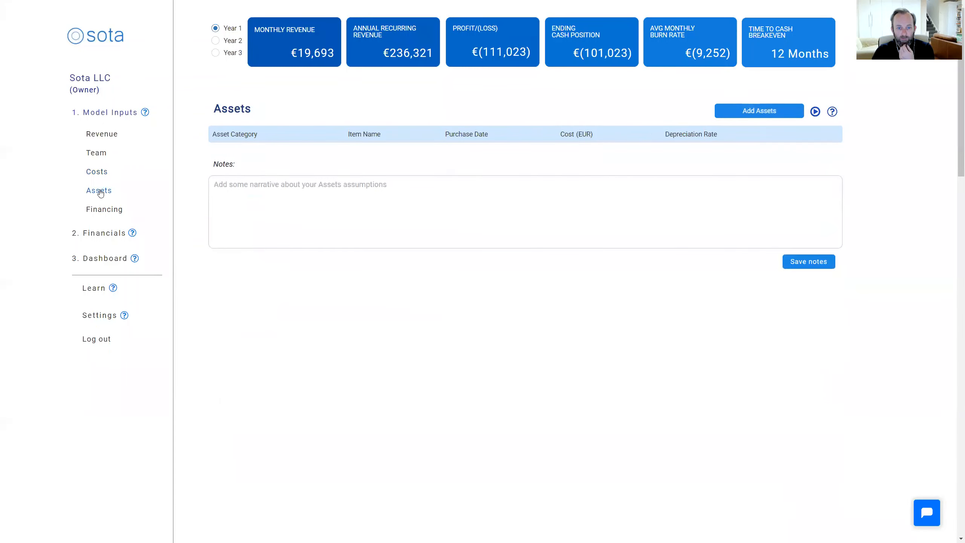
{"action": "left_click", "coordinate": [765, 111]}
{"action": "left_click", "coordinate": [466, 121]}
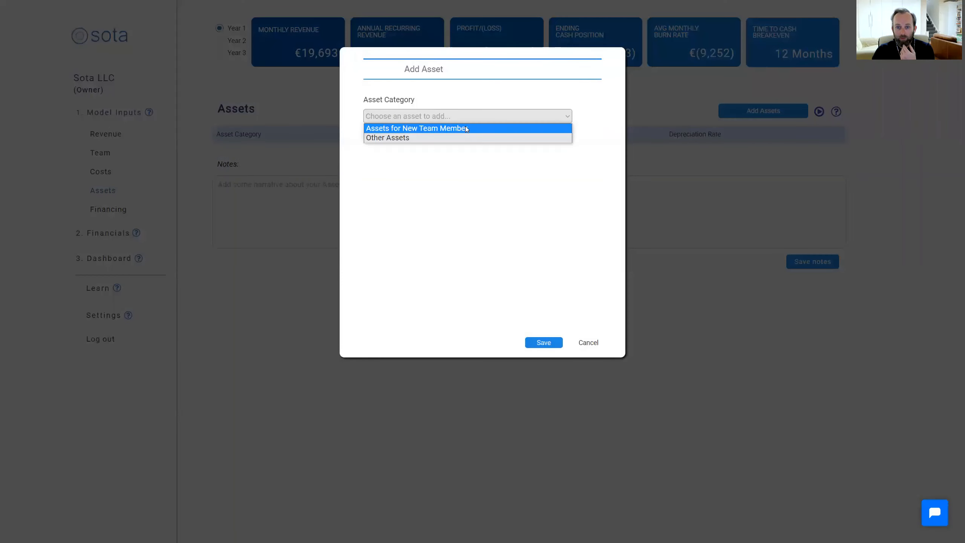
{"action": "left_click", "coordinate": [467, 129]}
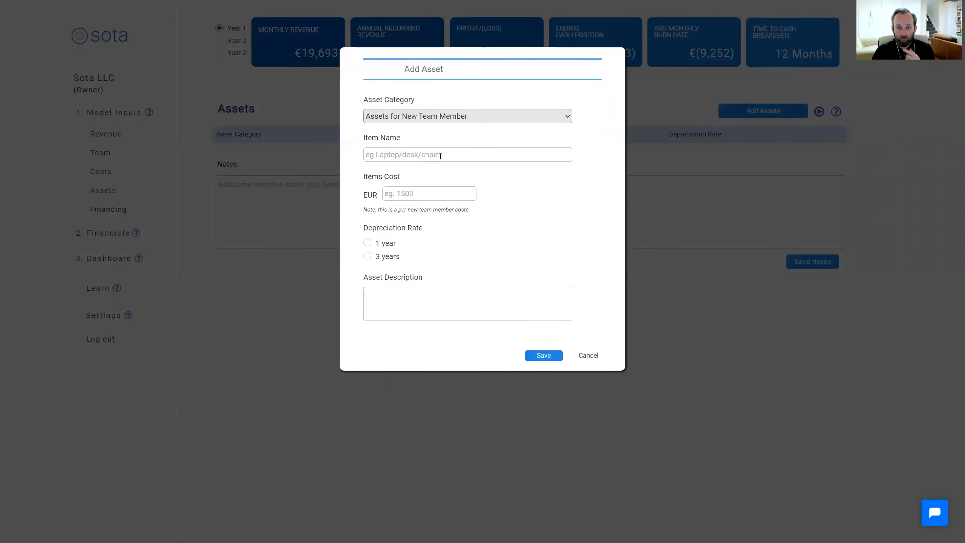
Name the asset Laptop, set its cost to EUR 1000 with depreciation over 3 years, and save it
{"action": "left_click", "coordinate": [440, 156]}
{"action": "type", "text": "Laptop"}
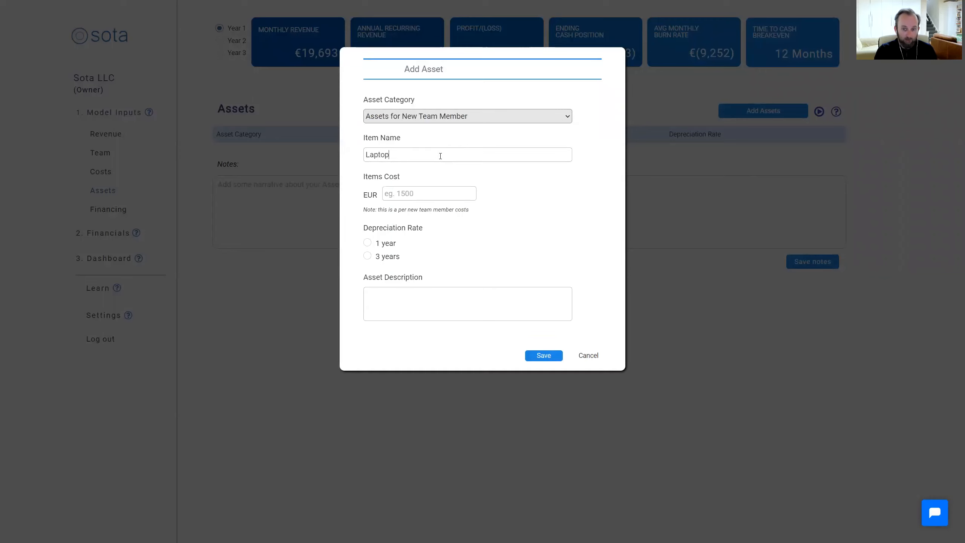
{"action": "left_click", "coordinate": [416, 194]}
{"action": "type", "text": "1000"}
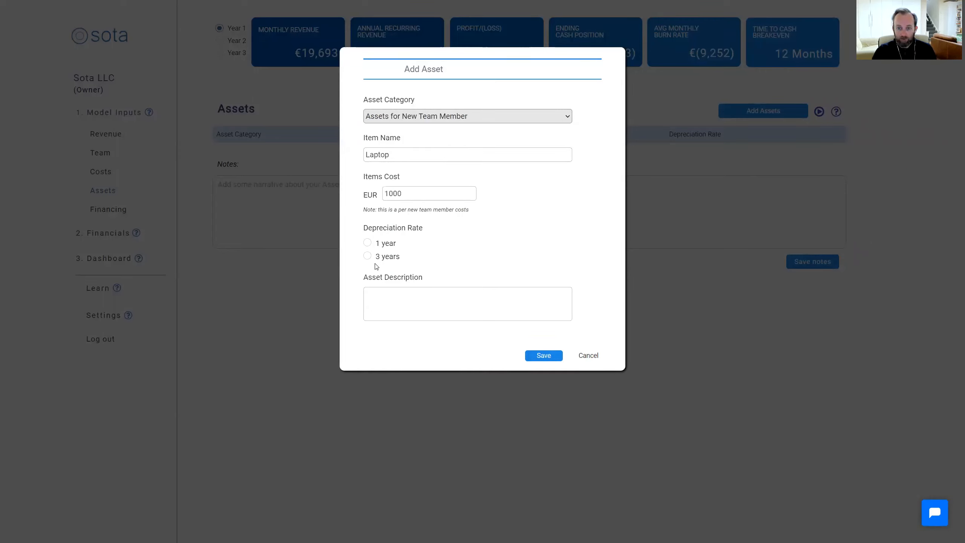
{"action": "left_click", "coordinate": [367, 255]}
{"action": "left_click", "coordinate": [544, 355]}
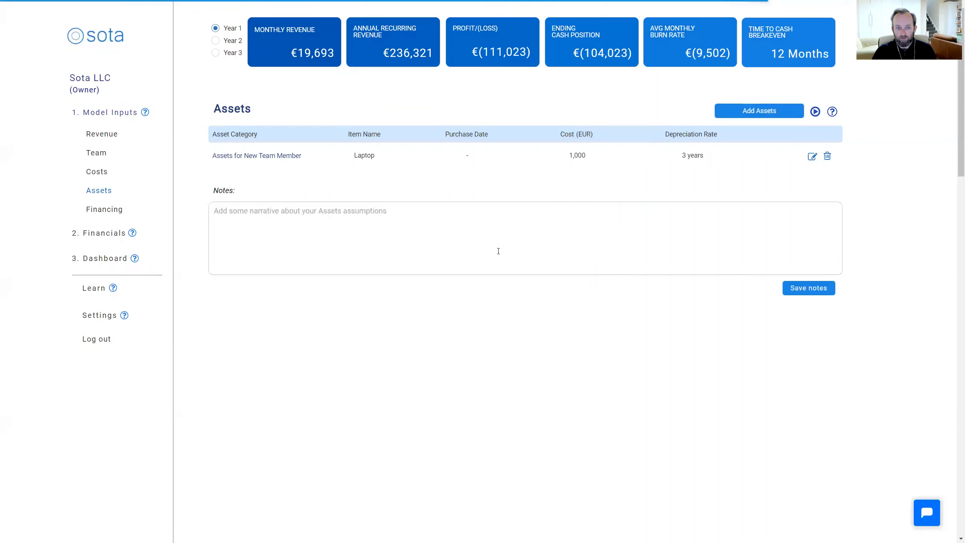
Start another asset under the category Other Assets and name it Office Furniture
{"action": "left_click", "coordinate": [760, 110]}
{"action": "left_click", "coordinate": [395, 117]}
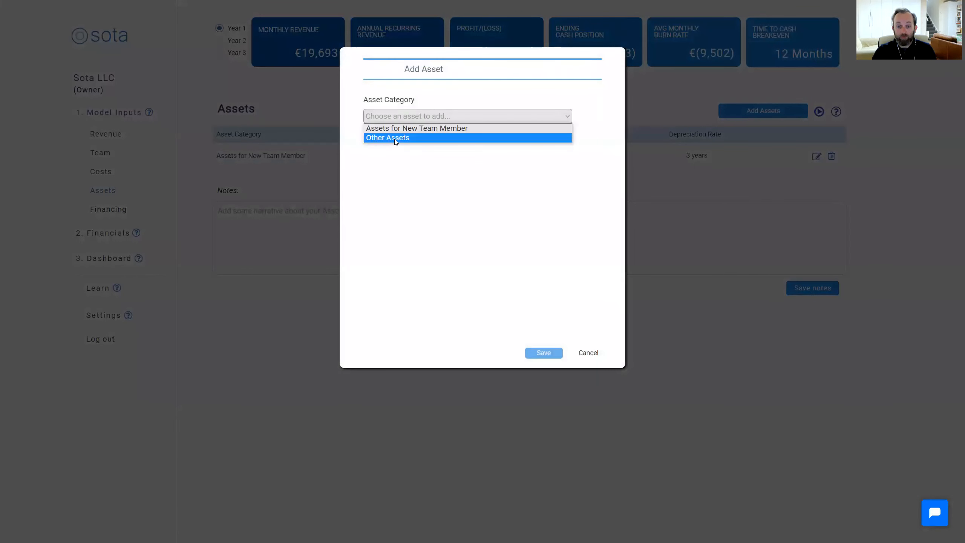
{"action": "left_click", "coordinate": [395, 138]}
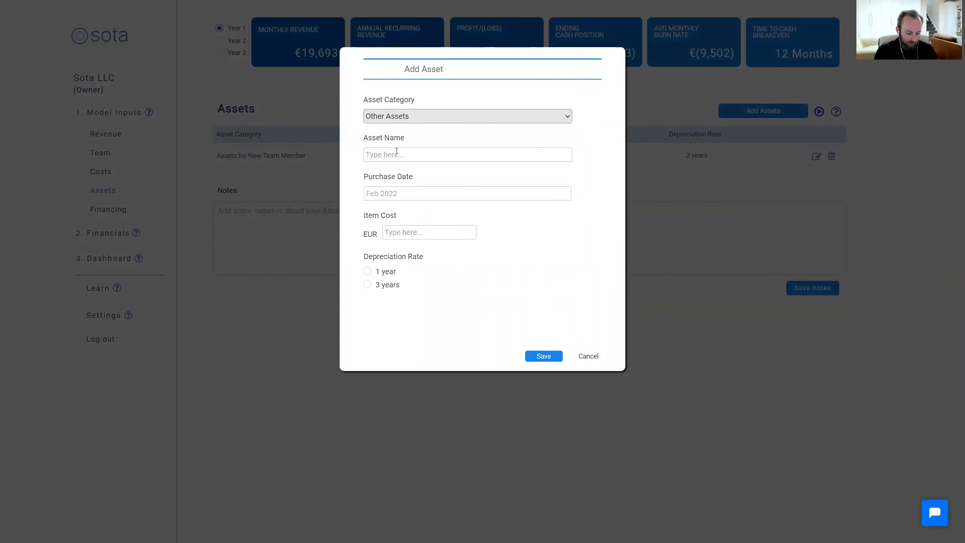
{"action": "type", "text": "Office Furnitur"}
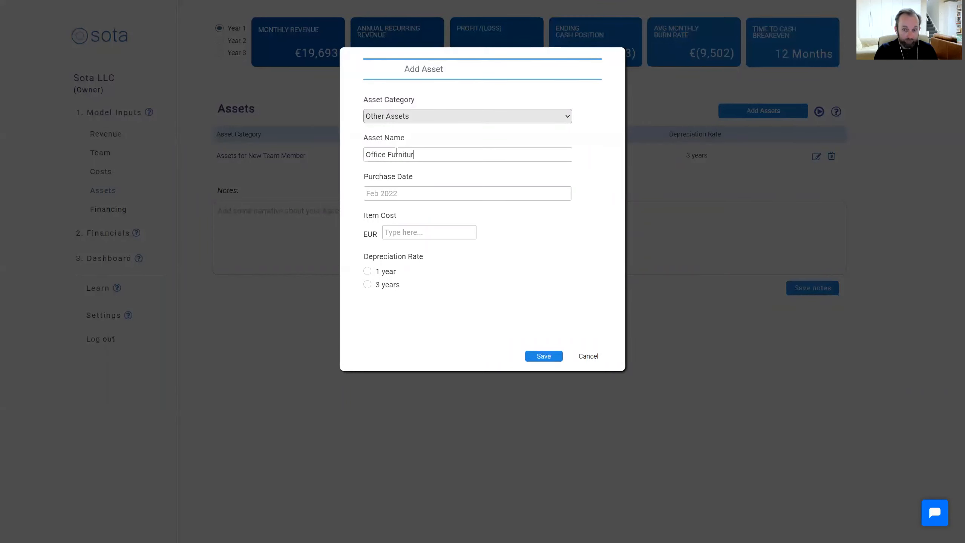
{"action": "type", "text": "e"}
Set the office furniture's purchase date to February 2022, cost to EUR 5000 and depreciation to 3 years, and save it
{"action": "left_click", "coordinate": [429, 196]}
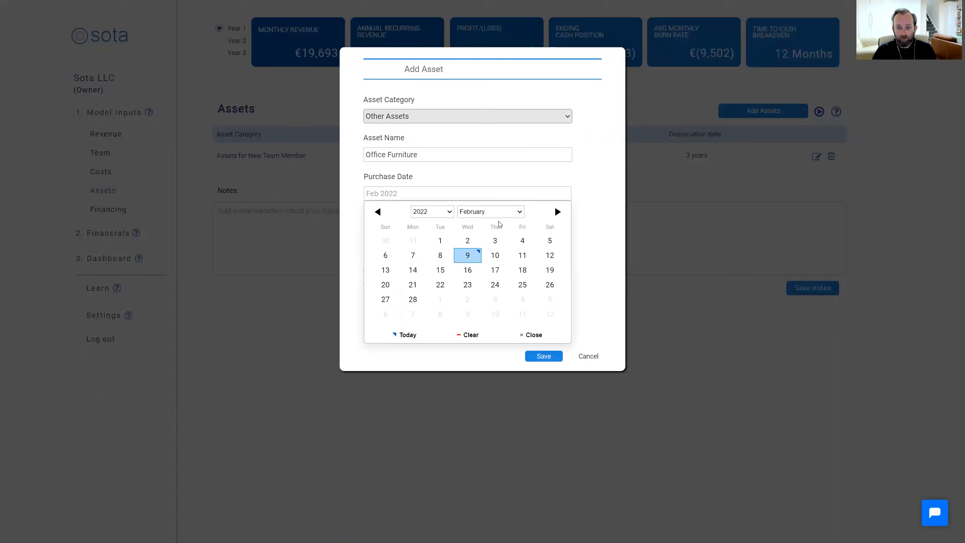
{"action": "left_click", "coordinate": [440, 240]}
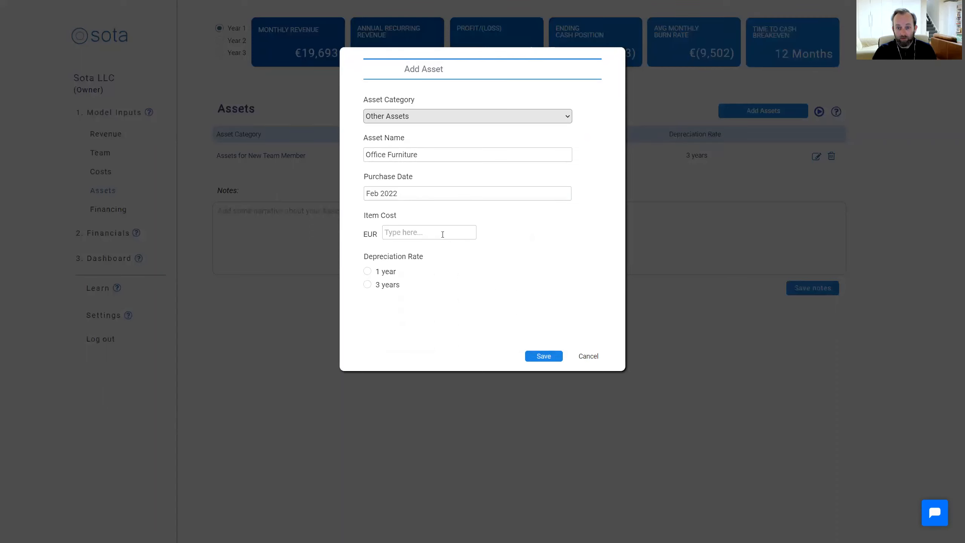
{"action": "left_click", "coordinate": [422, 233]}
{"action": "type", "text": "5000"}
{"action": "left_click", "coordinate": [367, 285]}
{"action": "left_click", "coordinate": [543, 355]}
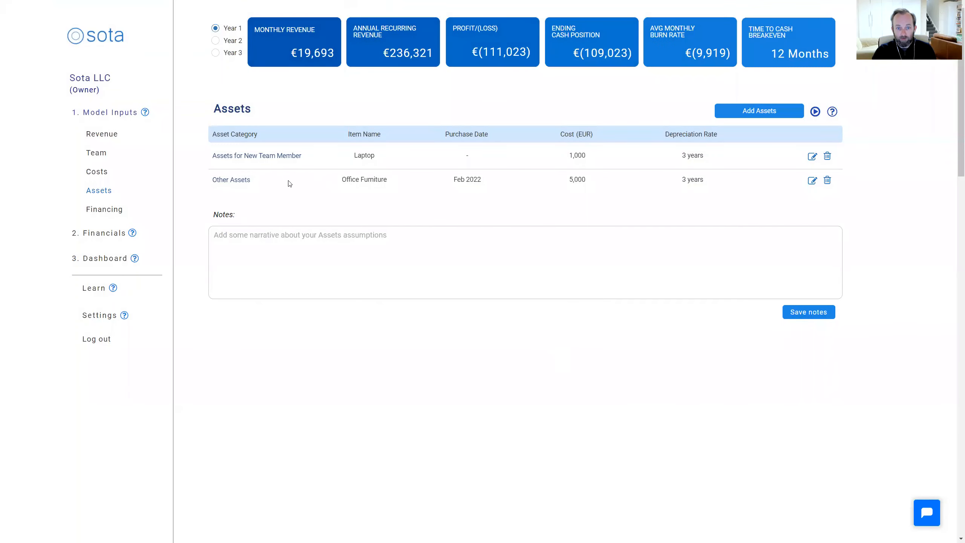
Start a new financing entry of type Equity Investment with Ordinary Shares as the equity instrument
{"action": "left_click", "coordinate": [105, 212]}
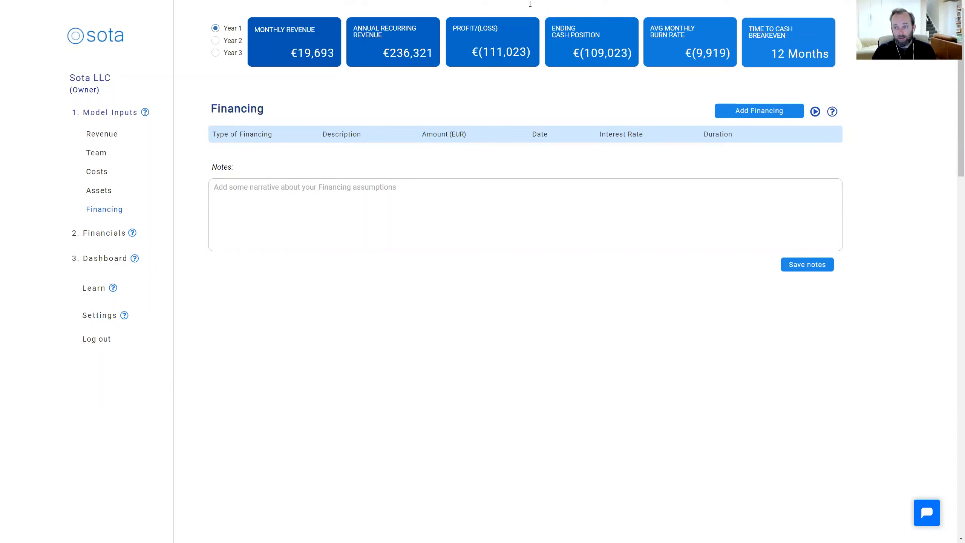
{"action": "left_click", "coordinate": [757, 111]}
{"action": "left_click", "coordinate": [490, 117]}
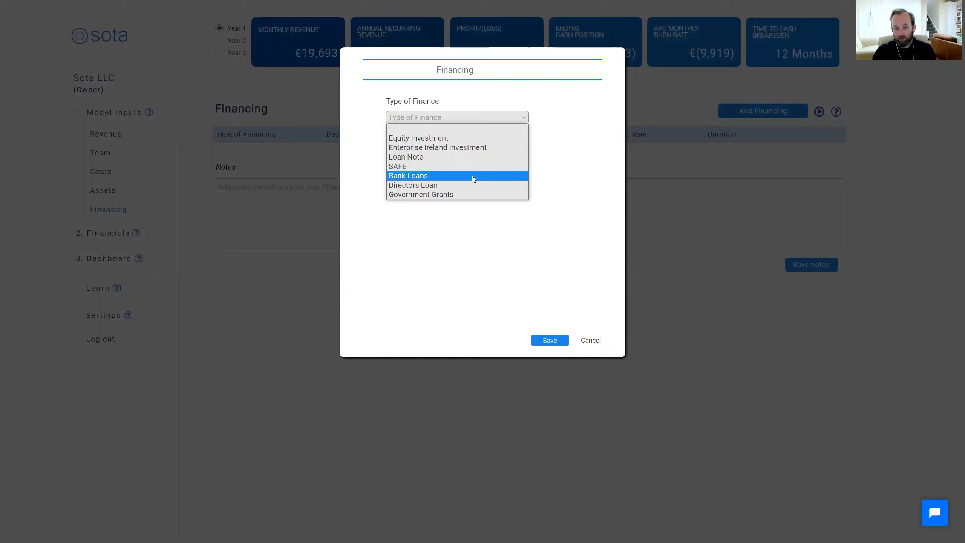
{"action": "left_click", "coordinate": [456, 140]}
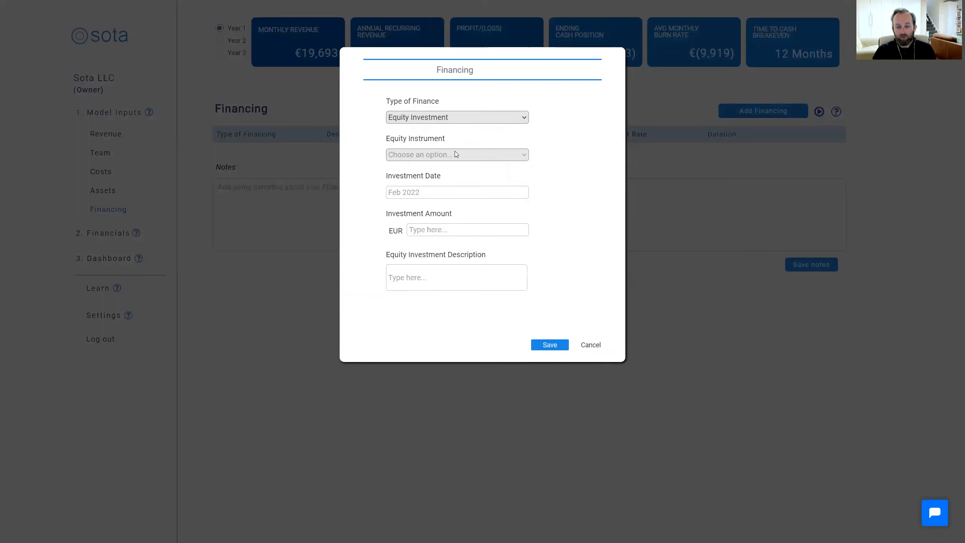
{"action": "left_click", "coordinate": [455, 153]}
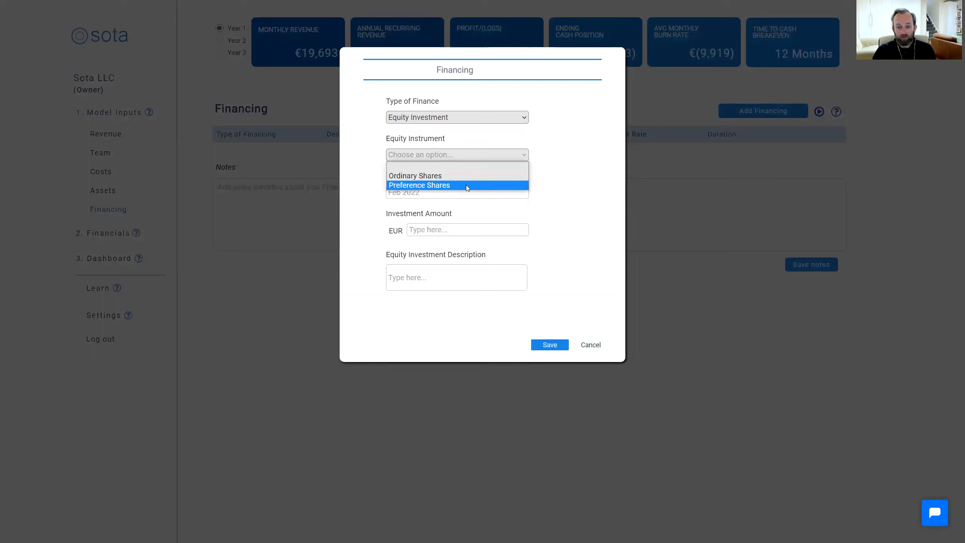
{"action": "left_click", "coordinate": [466, 185]}
{"action": "left_click", "coordinate": [461, 155]}
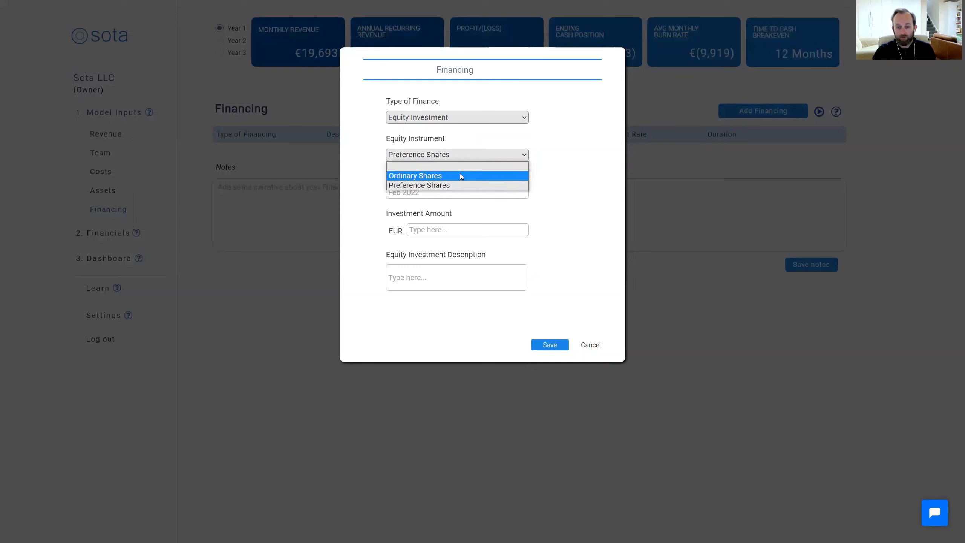
{"action": "left_click", "coordinate": [460, 175]}
Set the equity investment's date to May 2022 and its amount to EUR 350000
{"action": "left_click", "coordinate": [459, 193]}
{"action": "left_click", "coordinate": [515, 210]}
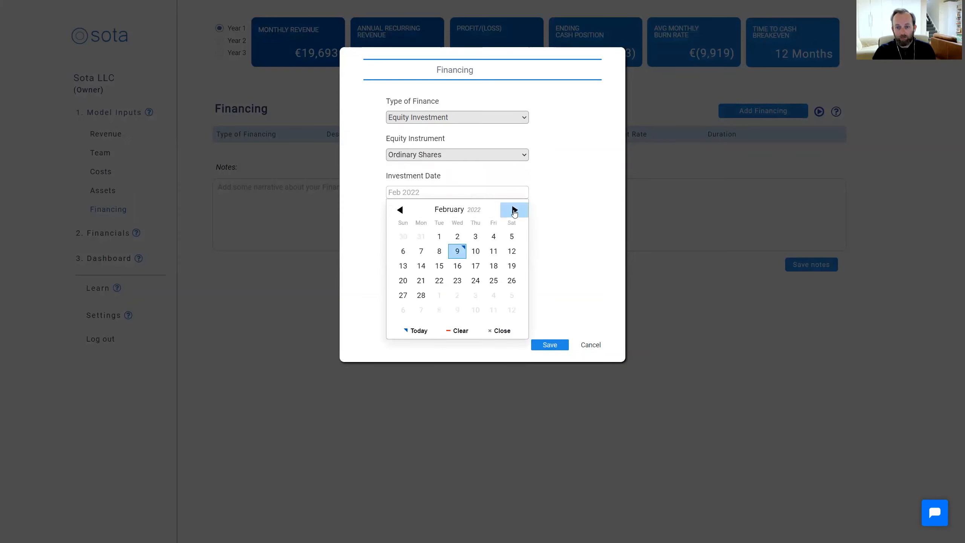
{"action": "left_click", "coordinate": [516, 210]}
{"action": "left_click", "coordinate": [515, 210]}
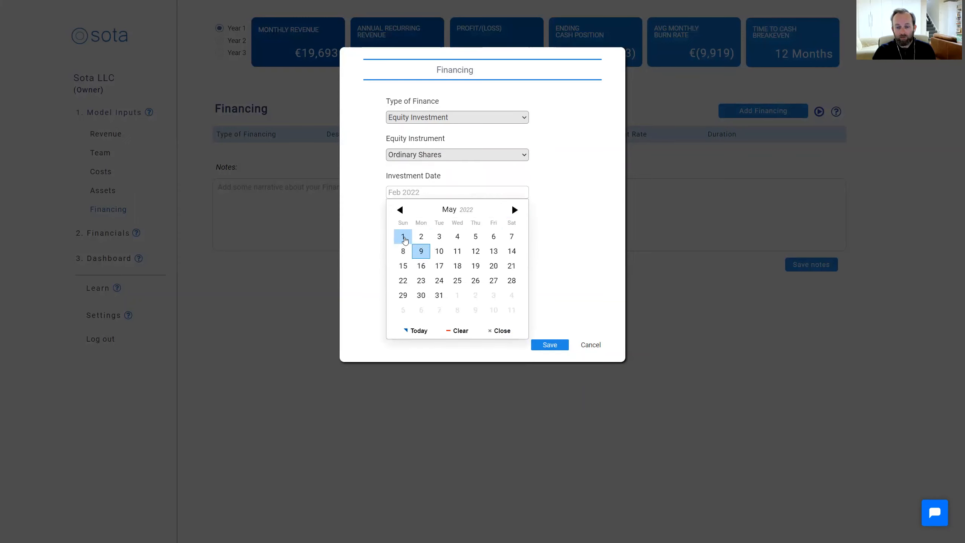
{"action": "left_click", "coordinate": [404, 236]}
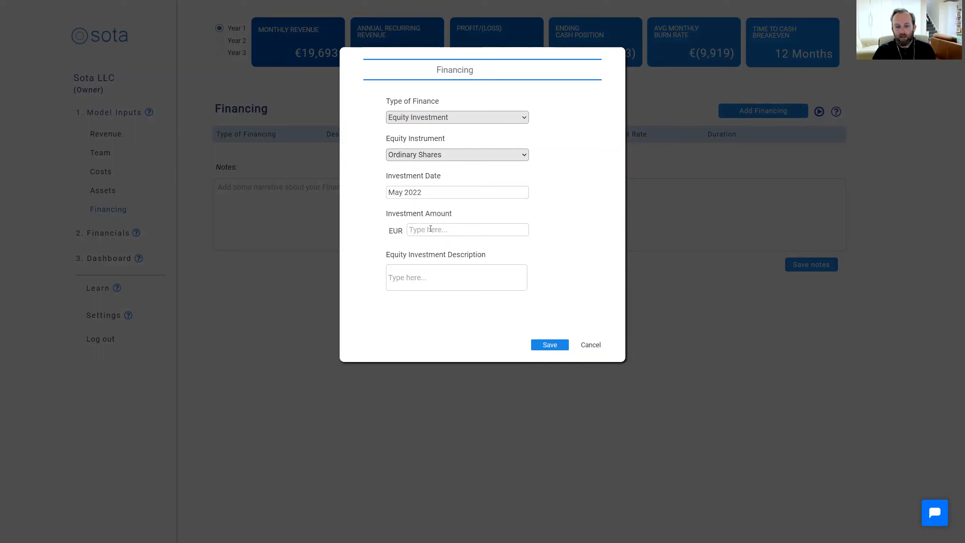
{"action": "type", "text": "350000"}
Describe the equity investment as "AVC" and save the financing entry
{"action": "left_click", "coordinate": [519, 118]}
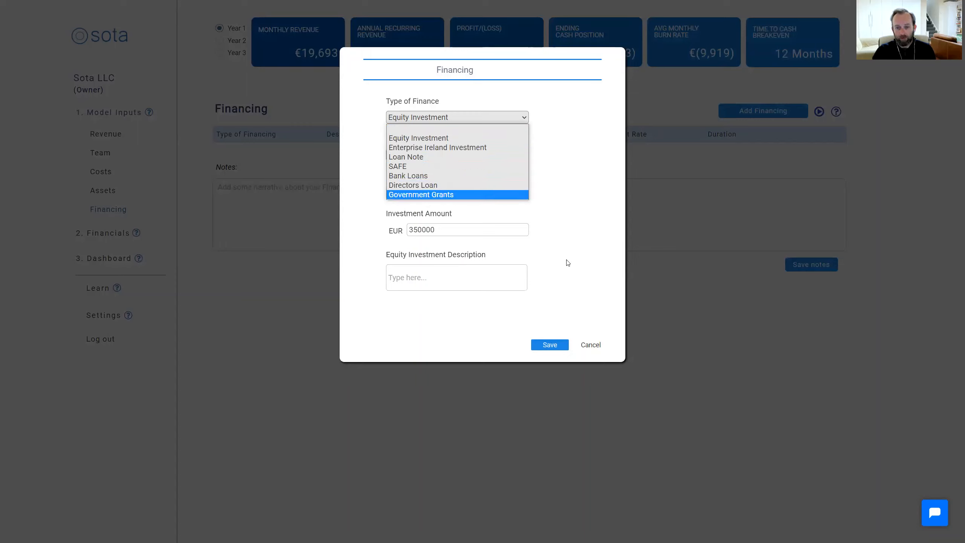
{"action": "left_click", "coordinate": [482, 277]}
{"action": "type", "text": "AVC"}
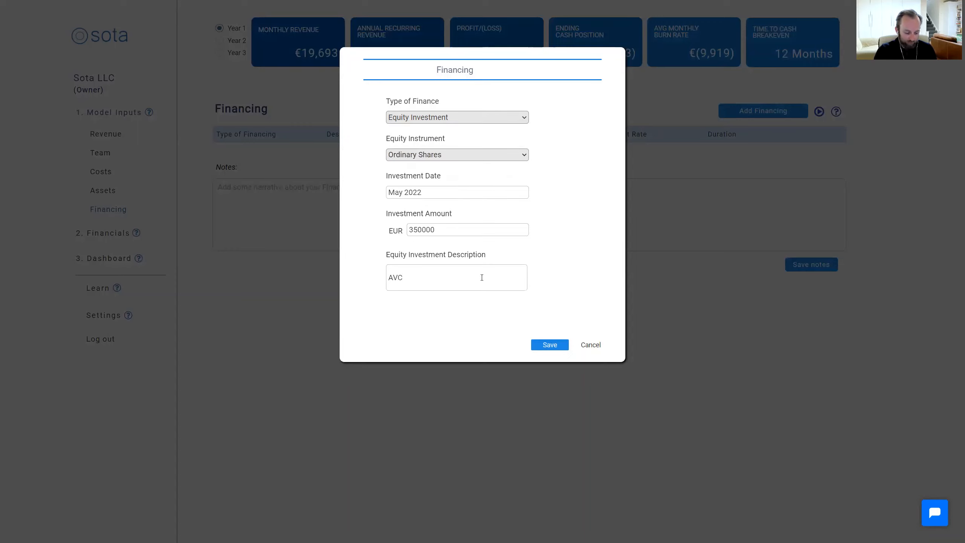
{"action": "left_click", "coordinate": [557, 346]}
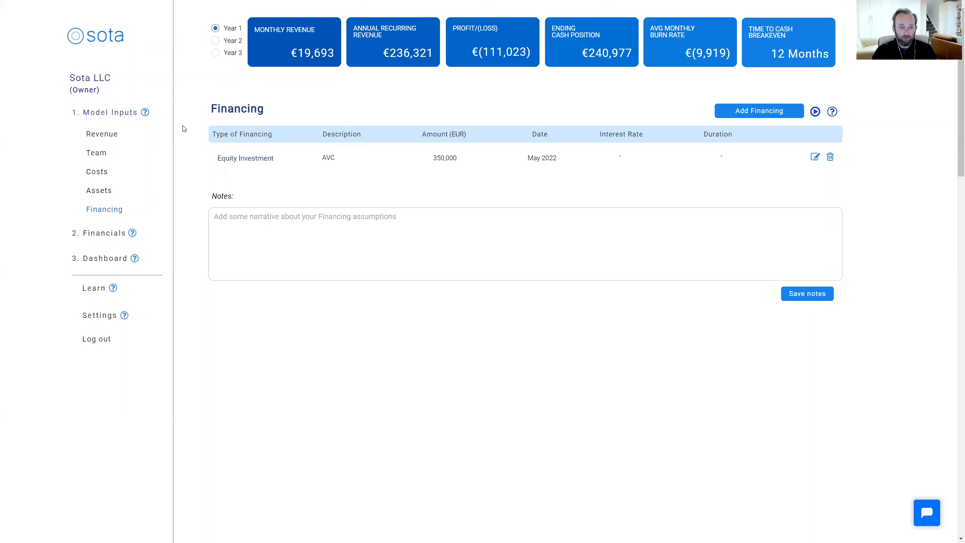
Check the team members and their costs, and examine the 2022 operating cash flow down to the monthly ending cash positions
{"action": "left_click", "coordinate": [101, 157]}
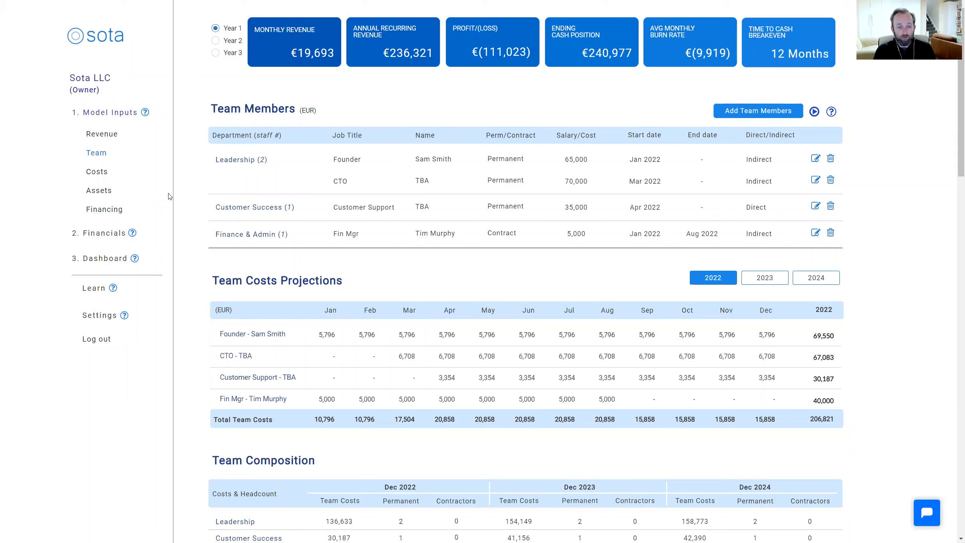
{"action": "left_click", "coordinate": [105, 234]}
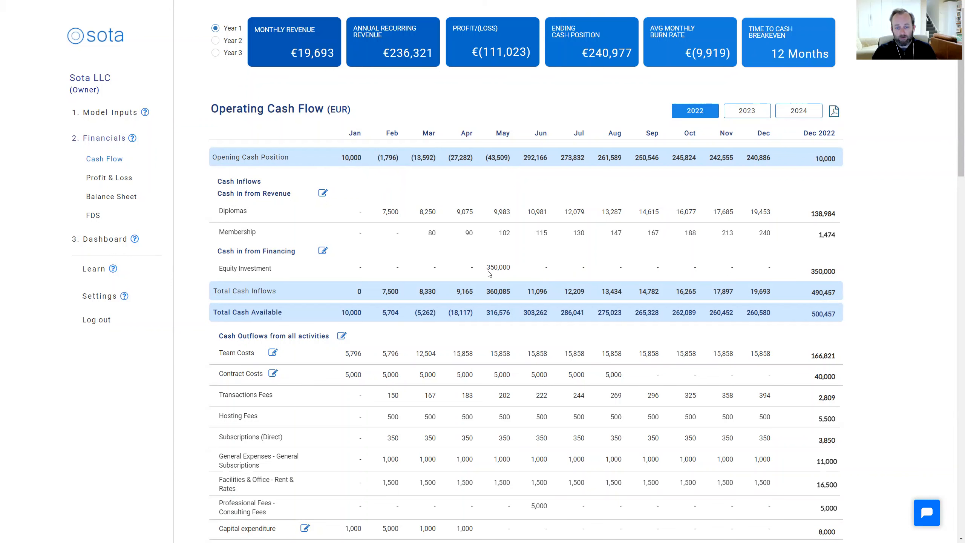
{"action": "scroll", "coordinate": [301, 278], "scroll_direction": "down", "scroll_amount": 3}
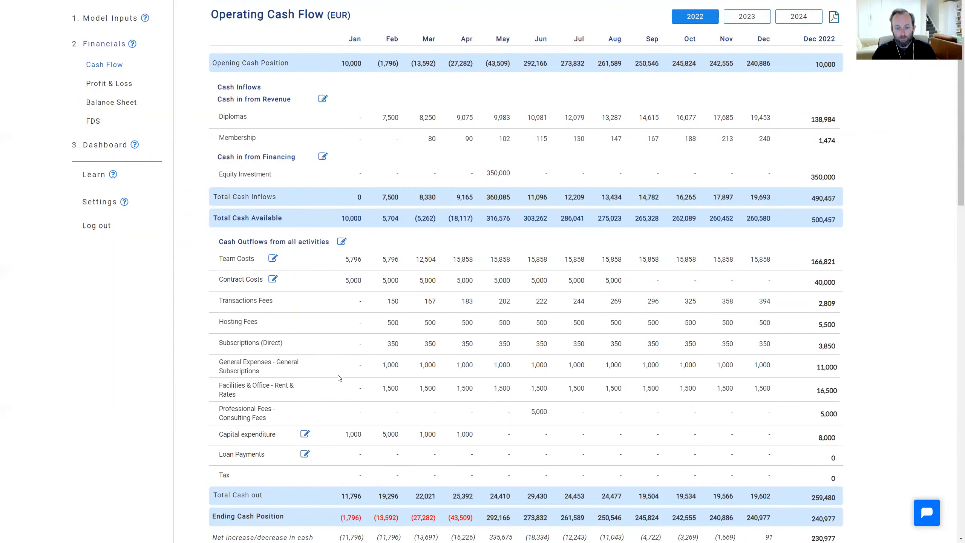
{"action": "scroll", "coordinate": [331, 395], "scroll_direction": "down", "scroll_amount": 3}
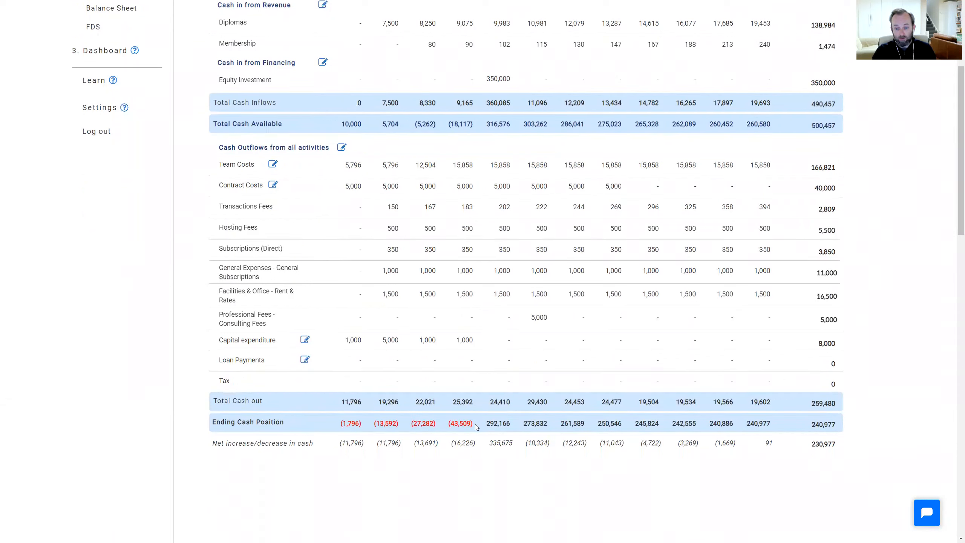
{"action": "left_click_drag", "start_coordinate": [477, 424], "coordinate": [335, 428]}
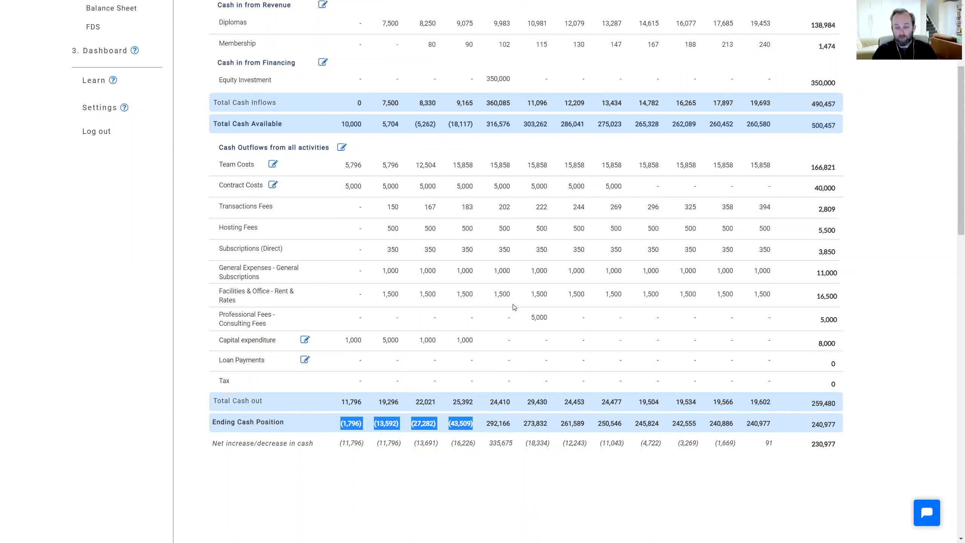
{"action": "scroll", "coordinate": [513, 304], "scroll_direction": "up", "scroll_amount": 4}
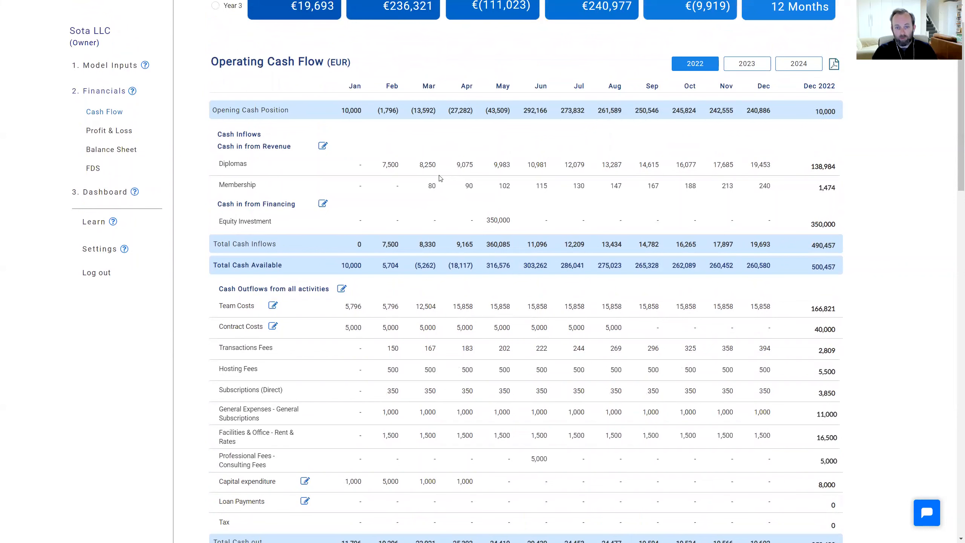
{"action": "scroll", "coordinate": [471, 276], "scroll_direction": "down", "scroll_amount": 3}
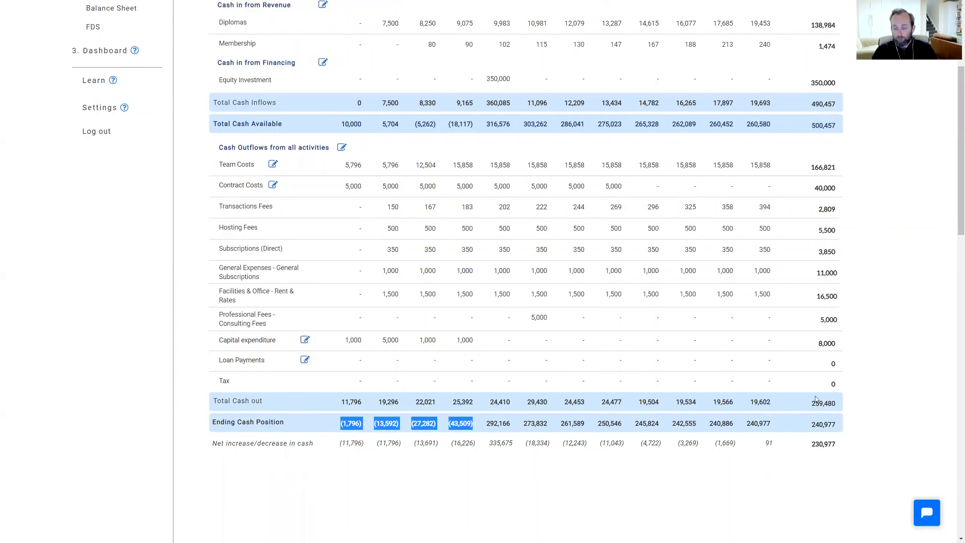
Show the 2023 operating cash flow and examine its inflows, outflows and ending cash positions
{"action": "left_click", "coordinate": [751, 110]}
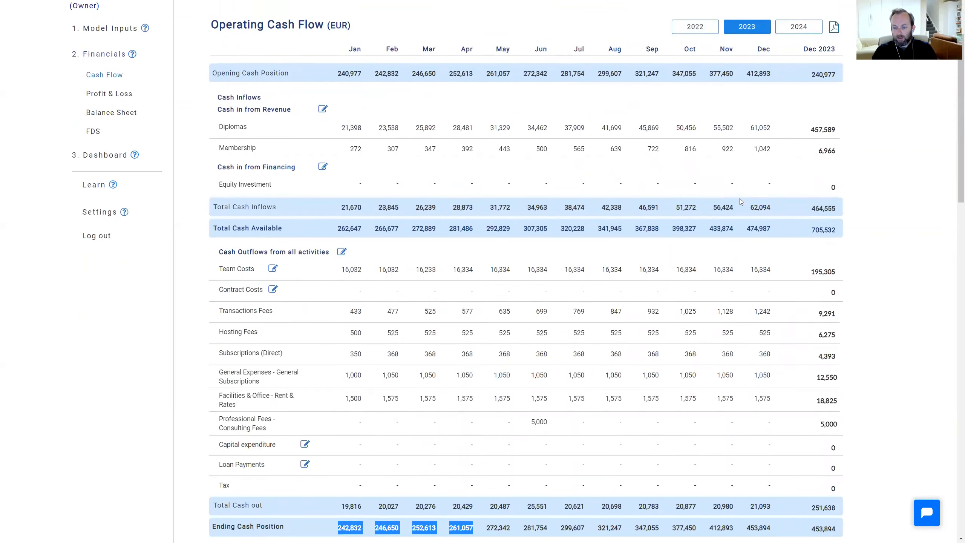
{"action": "scroll", "coordinate": [741, 201], "scroll_direction": "down", "scroll_amount": 2}
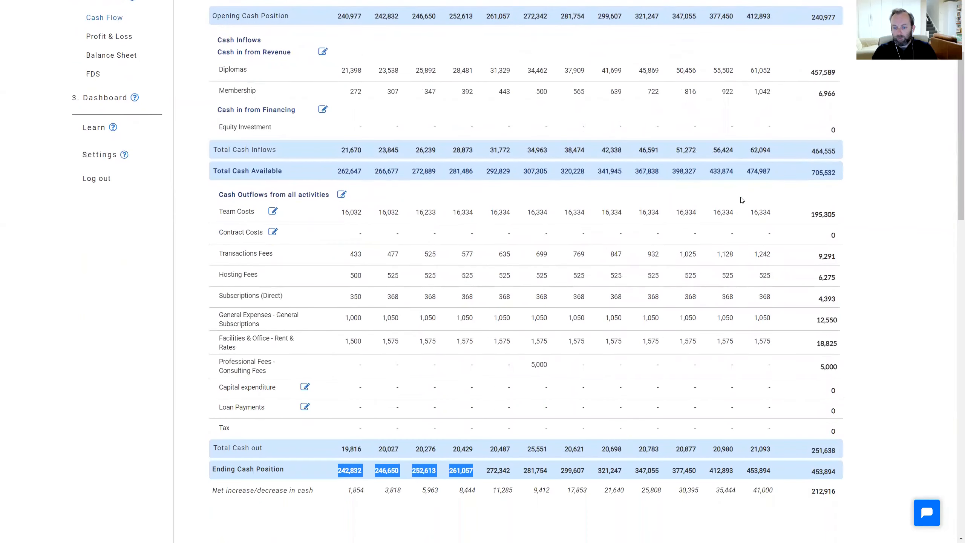
{"action": "left_click", "coordinate": [476, 451]}
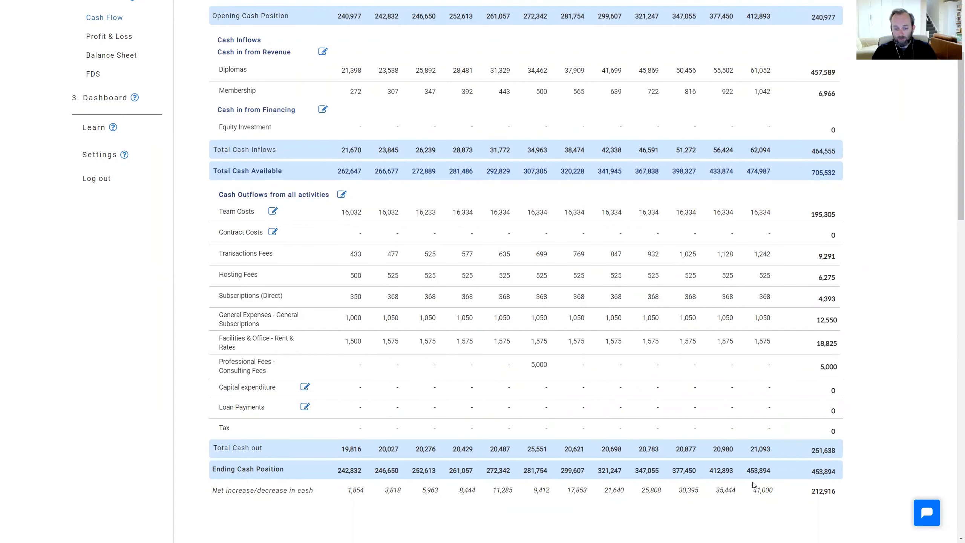
{"action": "scroll", "coordinate": [449, 465], "scroll_direction": "up", "scroll_amount": 3}
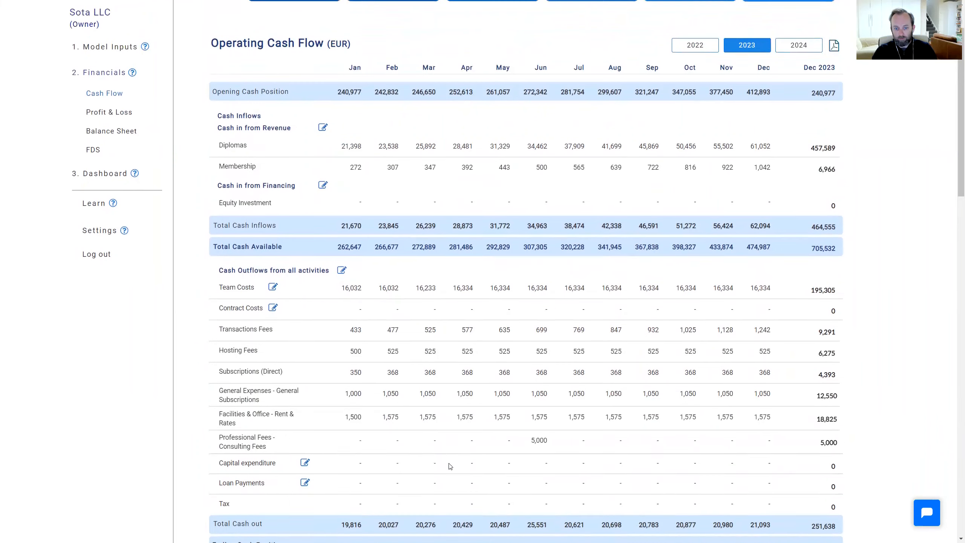
{"action": "scroll", "coordinate": [449, 466], "scroll_direction": "up", "scroll_amount": 2}
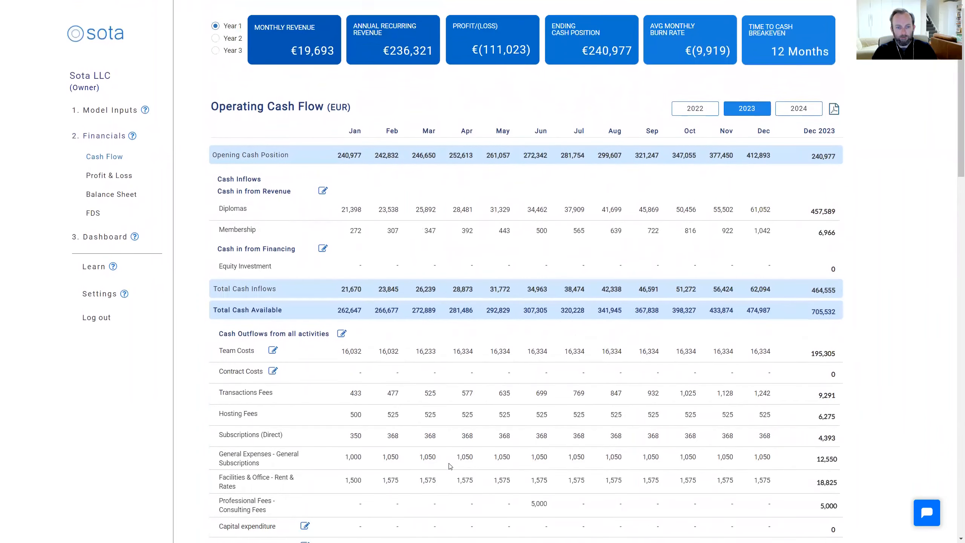
Show the 2023 Profit & Loss statement and examine its revenue, cost of sales, gross profit margin and operating expenses
{"action": "left_click", "coordinate": [106, 178]}
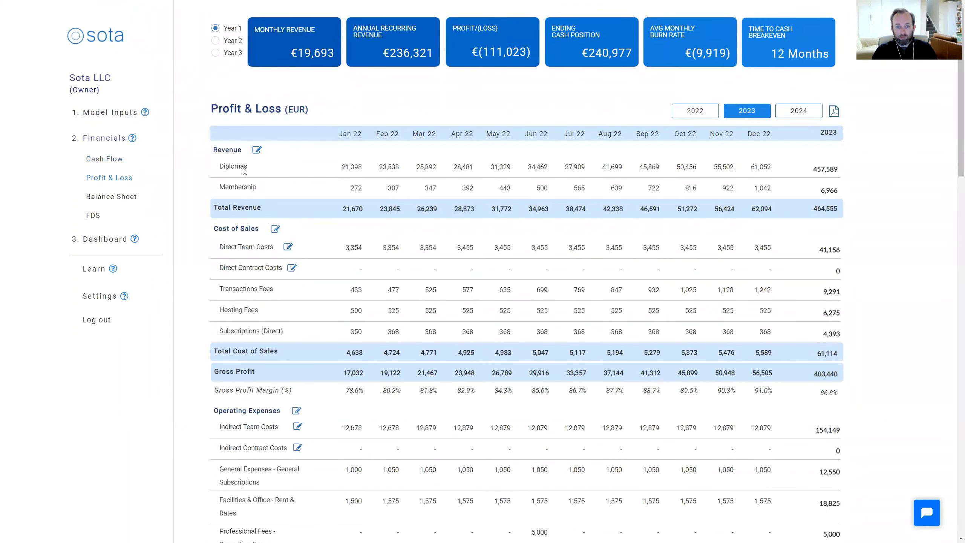
{"action": "scroll", "coordinate": [327, 240], "scroll_direction": "down", "scroll_amount": 1}
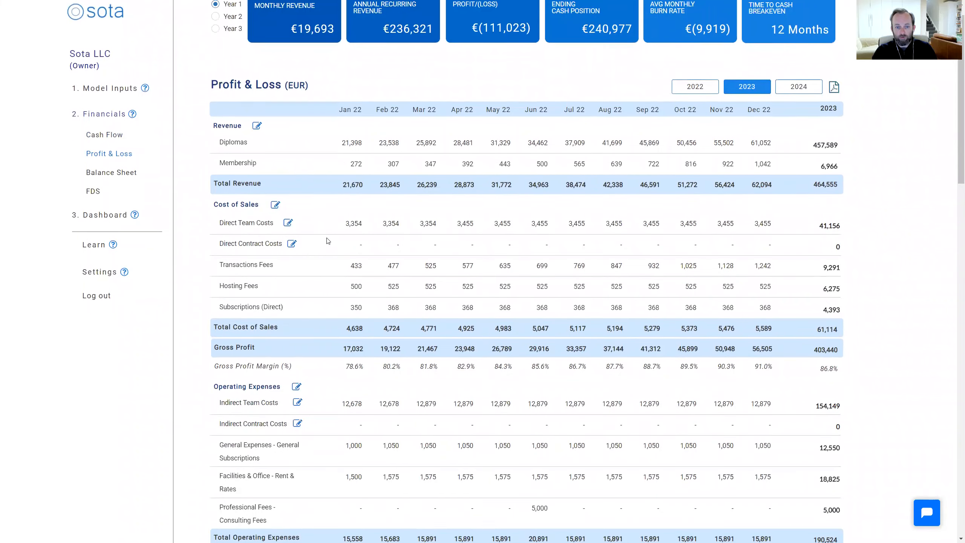
{"action": "scroll", "coordinate": [328, 241], "scroll_direction": "down", "scroll_amount": 1}
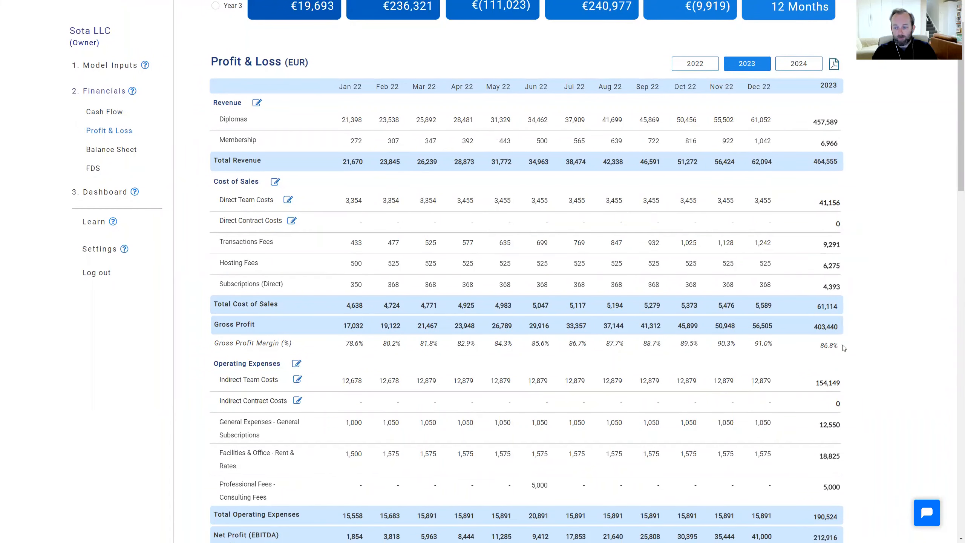
{"action": "left_click_drag", "start_coordinate": [820, 346], "coordinate": [836, 343]}
{"action": "scroll", "coordinate": [417, 334], "scroll_direction": "down", "scroll_amount": 1}
{"action": "scroll", "coordinate": [420, 333], "scroll_direction": "down", "scroll_amount": 1}
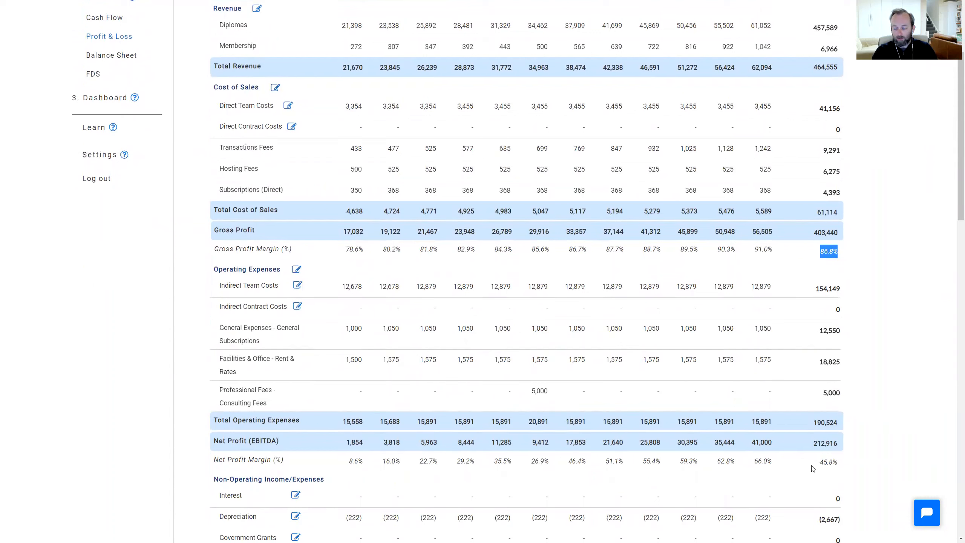
Examine the non-operating items through profit after tax for 2023, and show the Profit & Loss statement for 2022
{"action": "scroll", "coordinate": [775, 463], "scroll_direction": "down", "scroll_amount": 1}
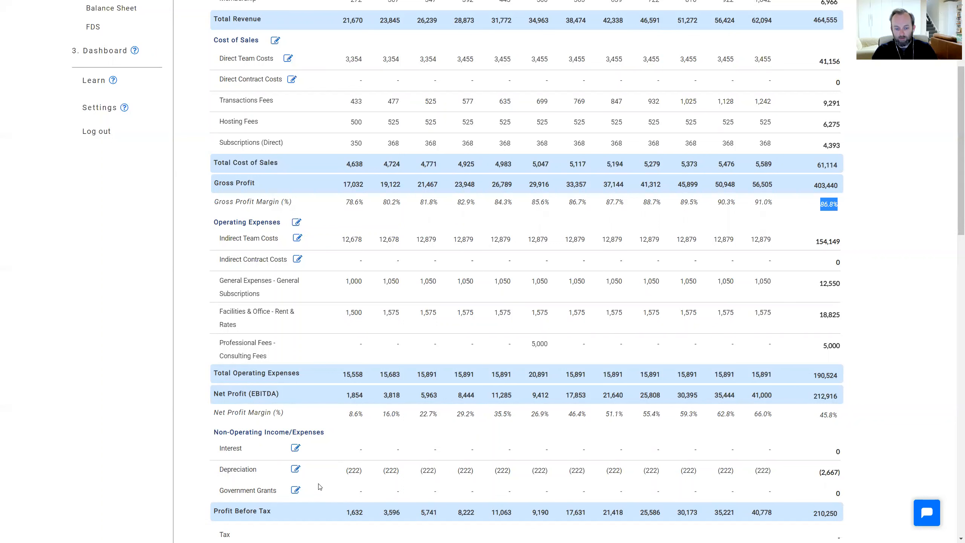
{"action": "scroll", "coordinate": [320, 486], "scroll_direction": "down", "scroll_amount": 1}
{"action": "scroll", "coordinate": [320, 487], "scroll_direction": "down", "scroll_amount": 1}
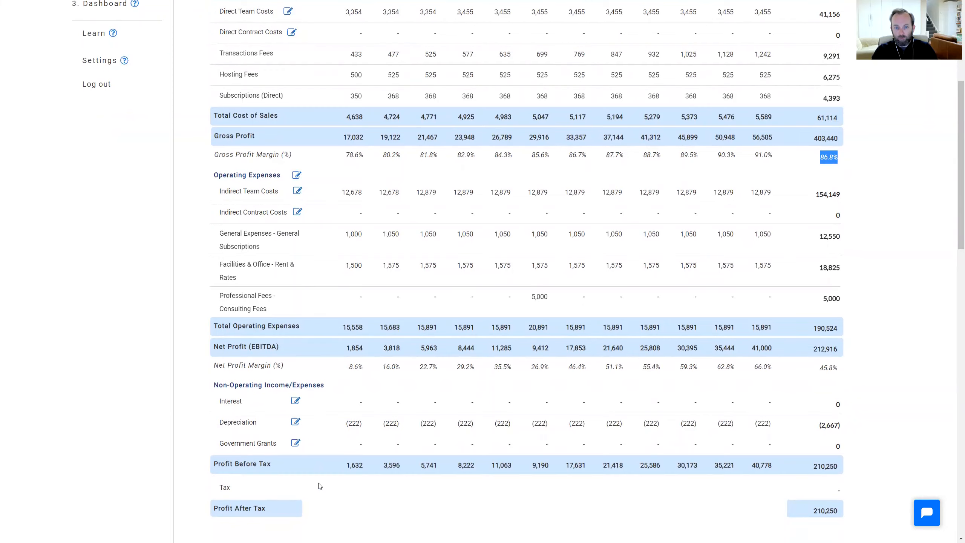
{"action": "scroll", "coordinate": [320, 487], "scroll_direction": "up", "scroll_amount": 6}
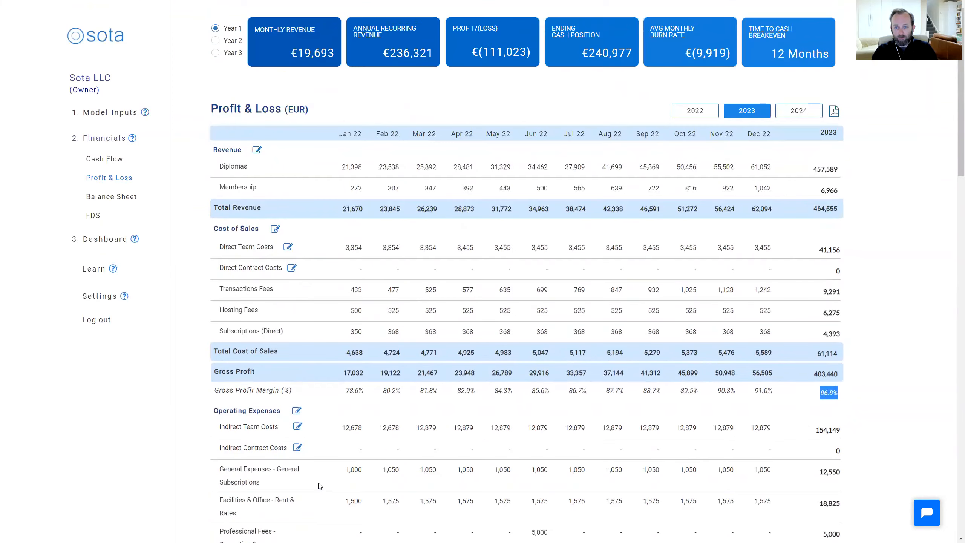
{"action": "left_click", "coordinate": [703, 114]}
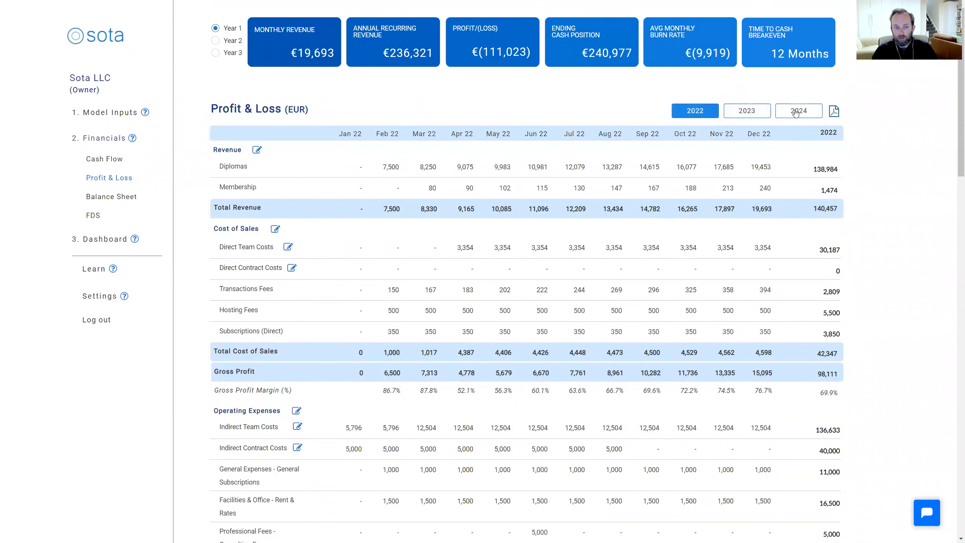
Show the 2022 Balance Sheet and examine its assets, liabilities, equity investment and shareholders' funds
{"action": "left_click", "coordinate": [127, 200]}
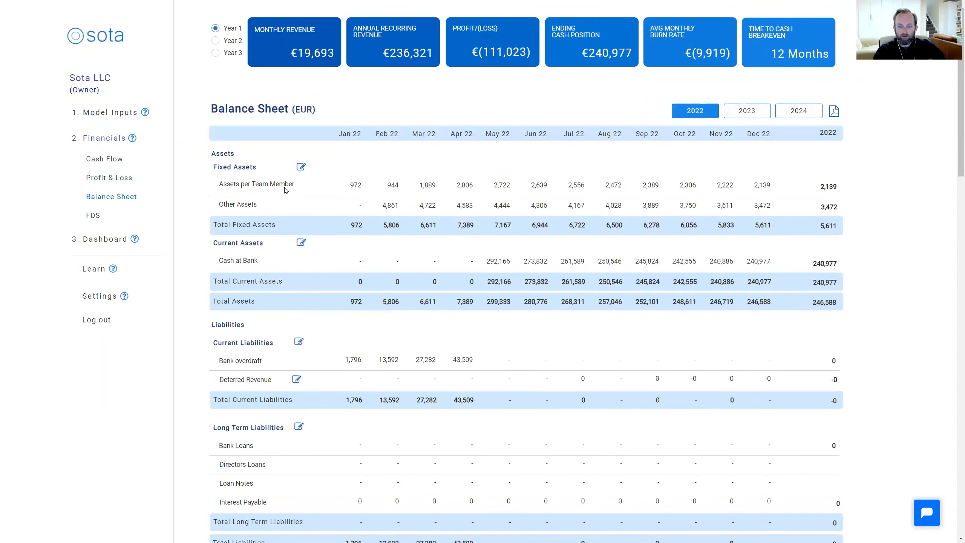
{"action": "scroll", "coordinate": [398, 205], "scroll_direction": "down", "scroll_amount": 3}
{"action": "scroll", "coordinate": [399, 204], "scroll_direction": "down", "scroll_amount": 2}
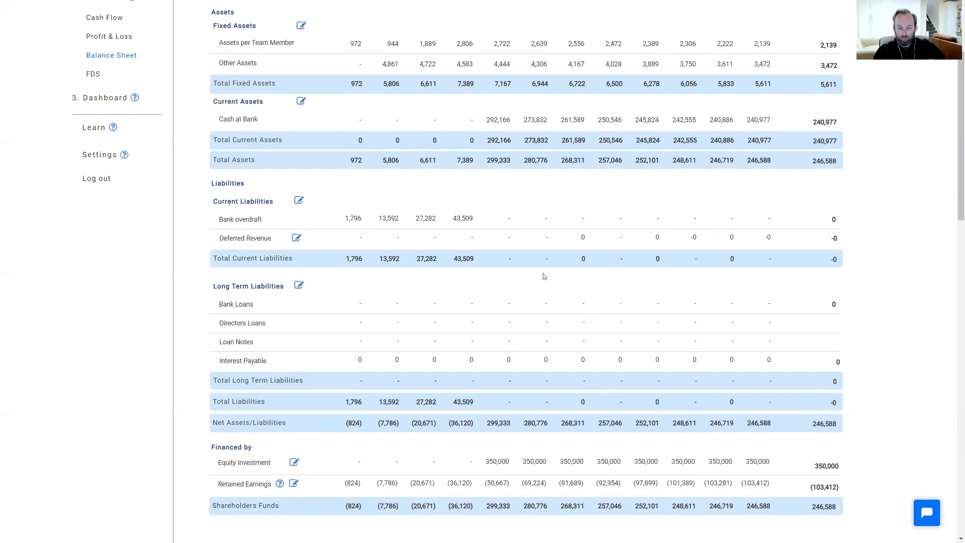
{"action": "scroll", "coordinate": [544, 276], "scroll_direction": "up", "scroll_amount": 4}
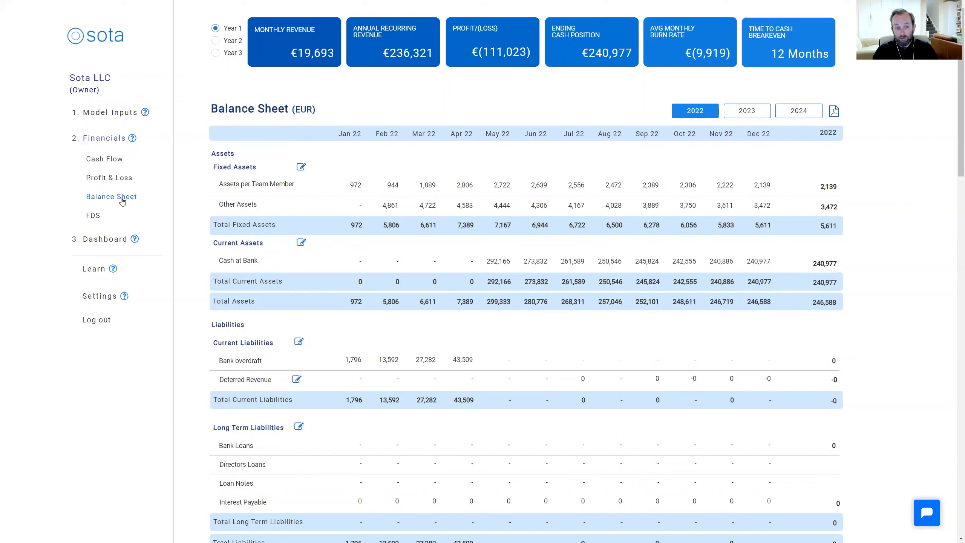
Show the Financial Data Set and examine its general information and the four sales categories under Profit & Loss
{"action": "left_click", "coordinate": [93, 216]}
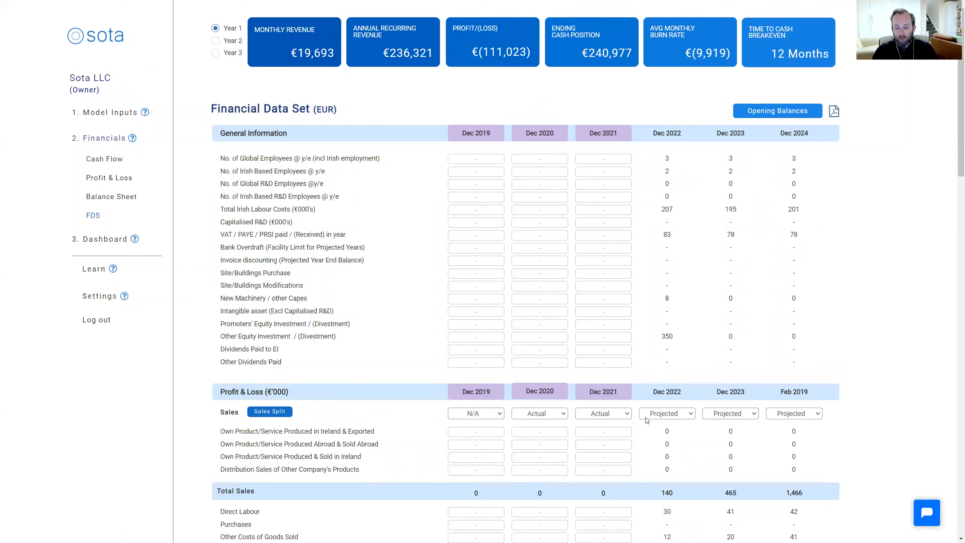
{"action": "scroll", "coordinate": [660, 418], "scroll_direction": "down", "scroll_amount": 1}
{"action": "scroll", "coordinate": [660, 418], "scroll_direction": "down", "scroll_amount": 1}
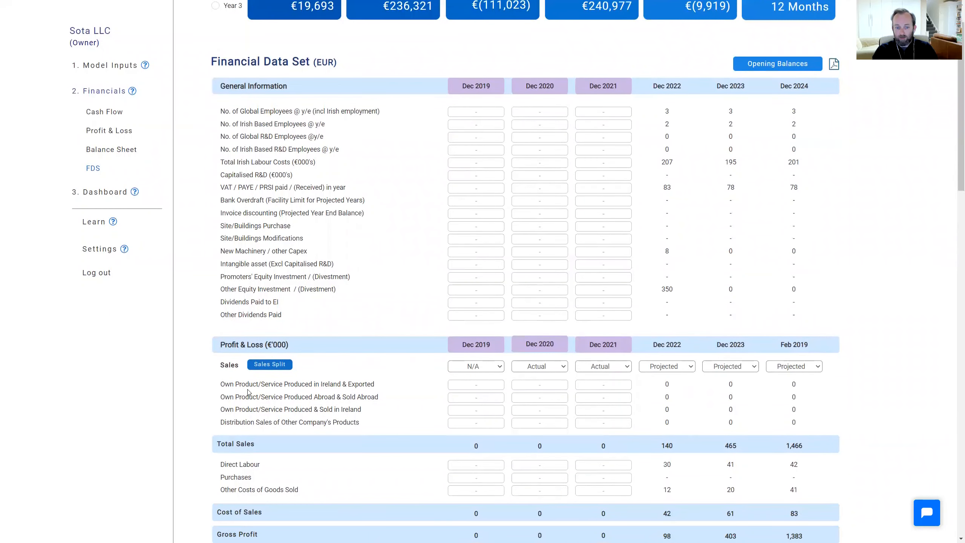
{"action": "left_click_drag", "start_coordinate": [221, 384], "coordinate": [360, 425]}
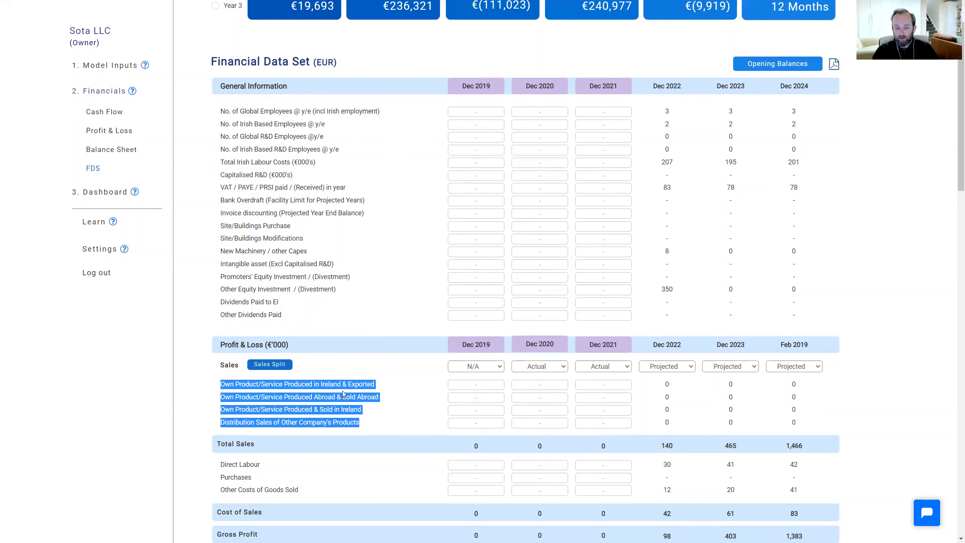
View the sales split form for 2022 to 2024 in the Financial Data Set and close it without saving
{"action": "left_click", "coordinate": [270, 364]}
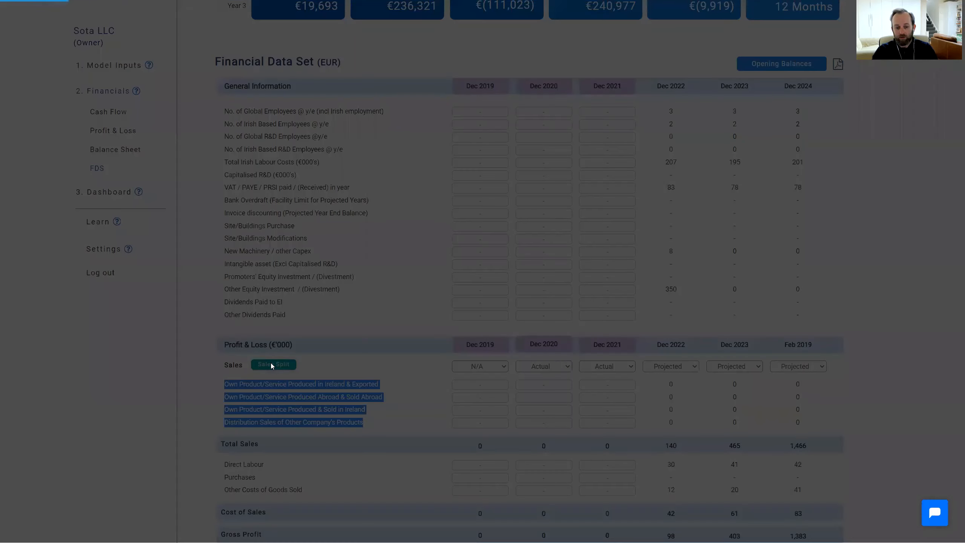
{"action": "left_click", "coordinate": [518, 166]}
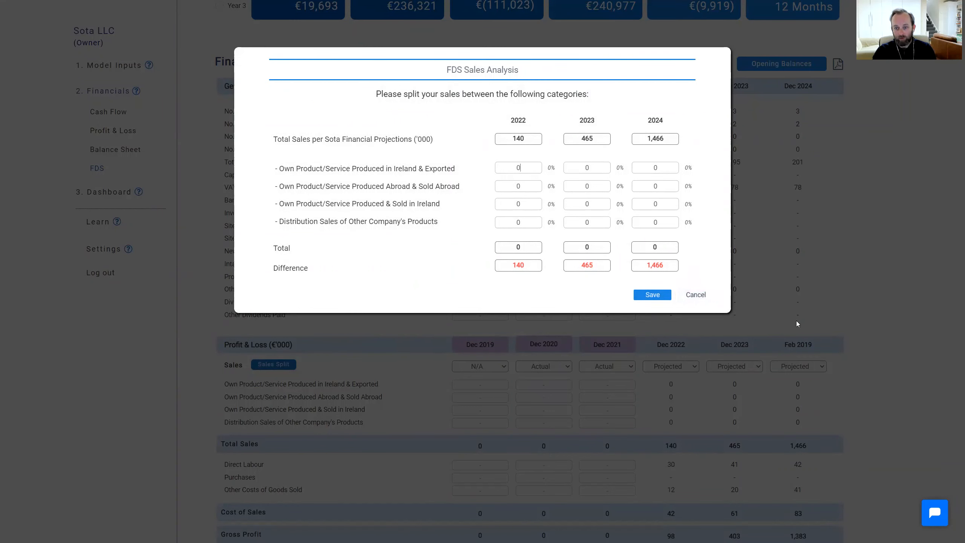
{"action": "left_click", "coordinate": [695, 296]}
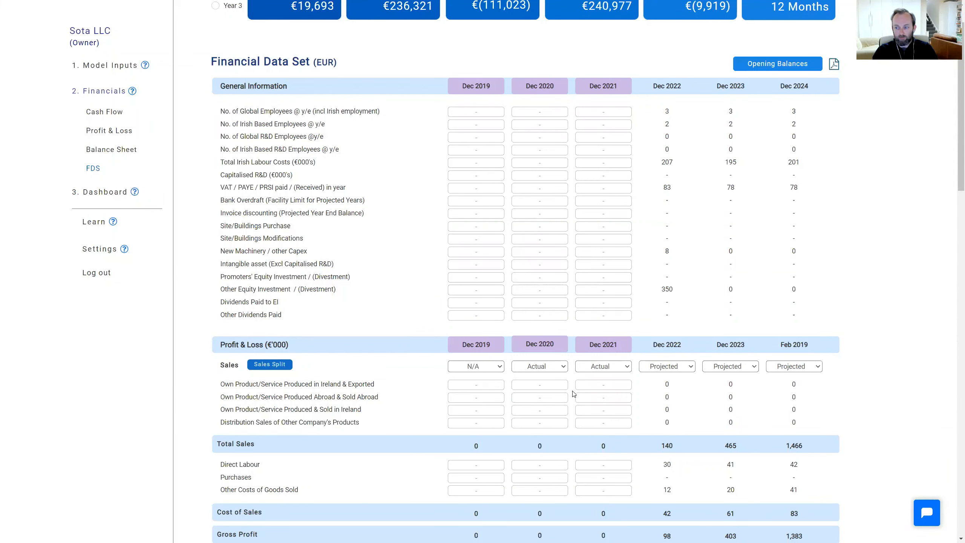
Examine the Financial Data Set's Profit & Loss section down to the start of its Balance Sheet section
{"action": "scroll", "coordinate": [572, 391], "scroll_direction": "down", "scroll_amount": 5}
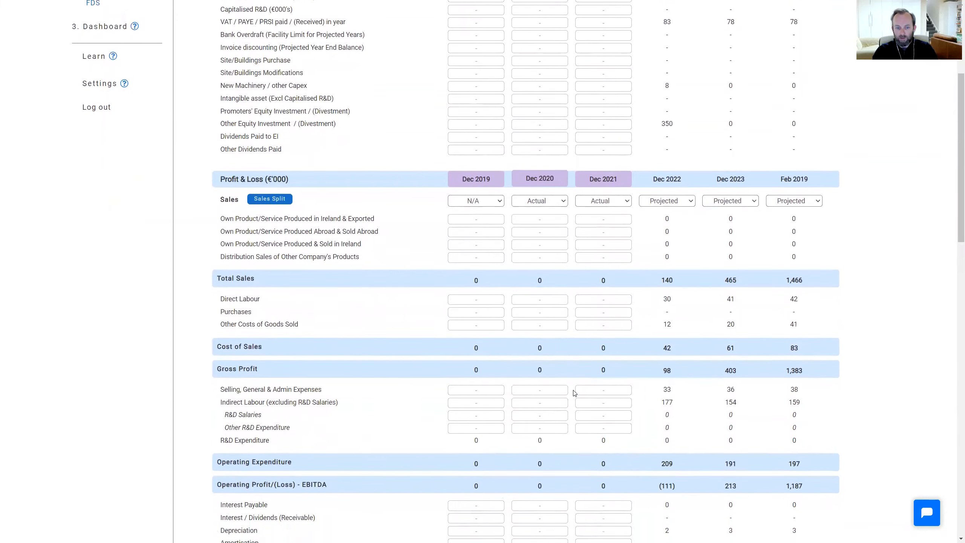
{"action": "scroll", "coordinate": [574, 391], "scroll_direction": "down", "scroll_amount": 5}
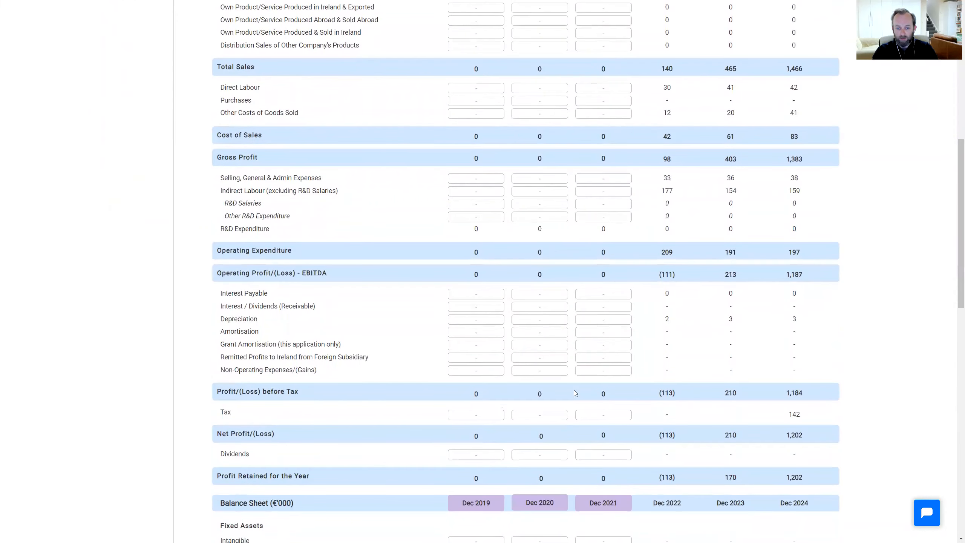
{"action": "scroll", "coordinate": [574, 393], "scroll_direction": "down", "scroll_amount": 2}
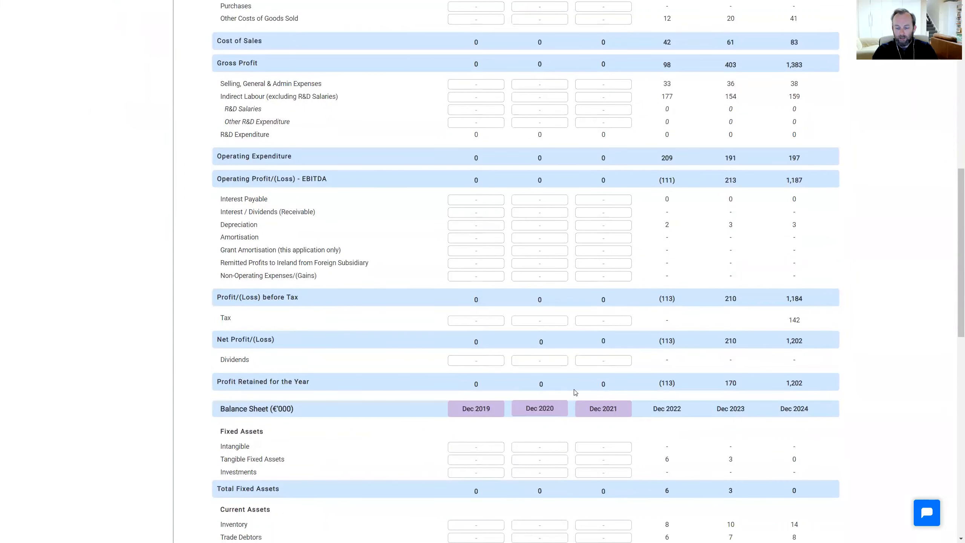
{"action": "scroll", "coordinate": [573, 392], "scroll_direction": "up", "scroll_amount": 14}
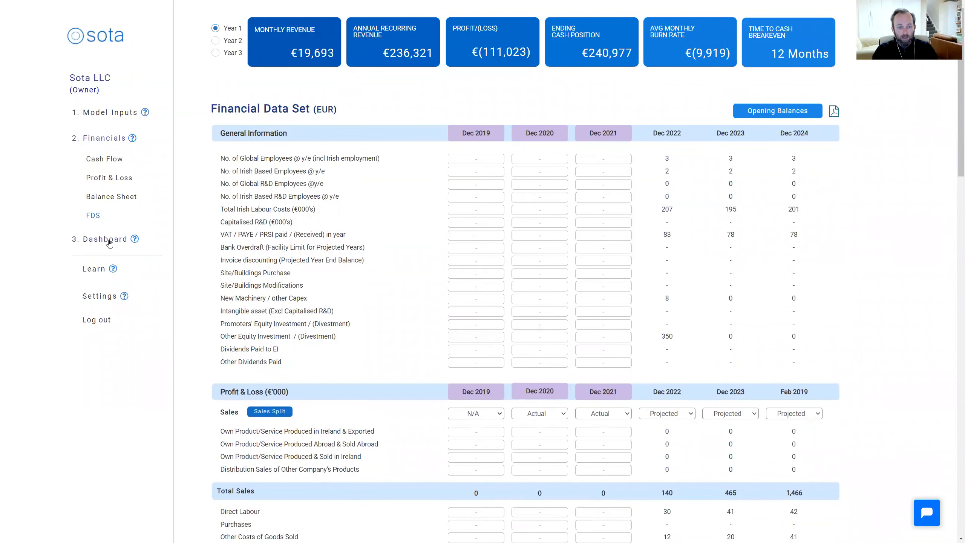
Show the dashboard summary, extend the Monthly Revenue chart to 36 months, and examine the revenue and expense tables
{"action": "left_click", "coordinate": [107, 244]}
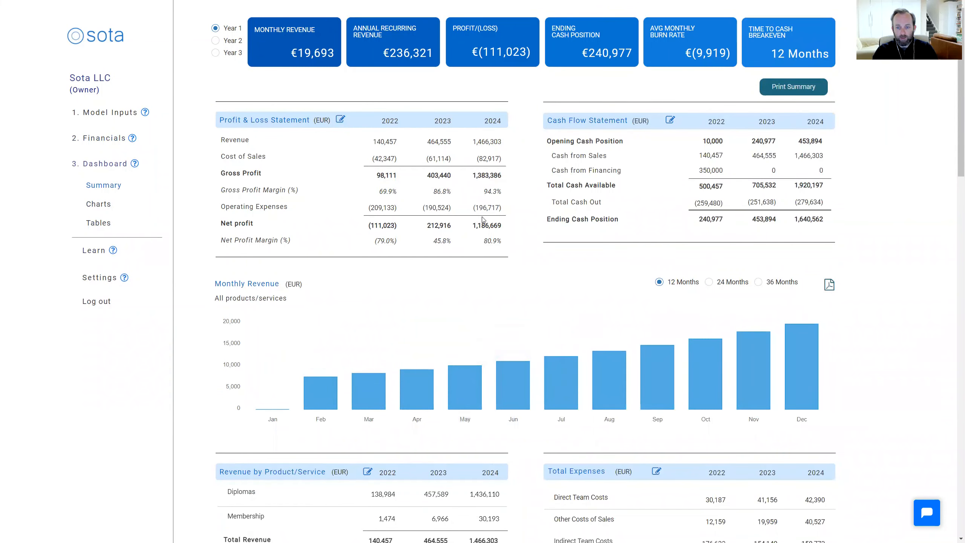
{"action": "left_click", "coordinate": [757, 283]}
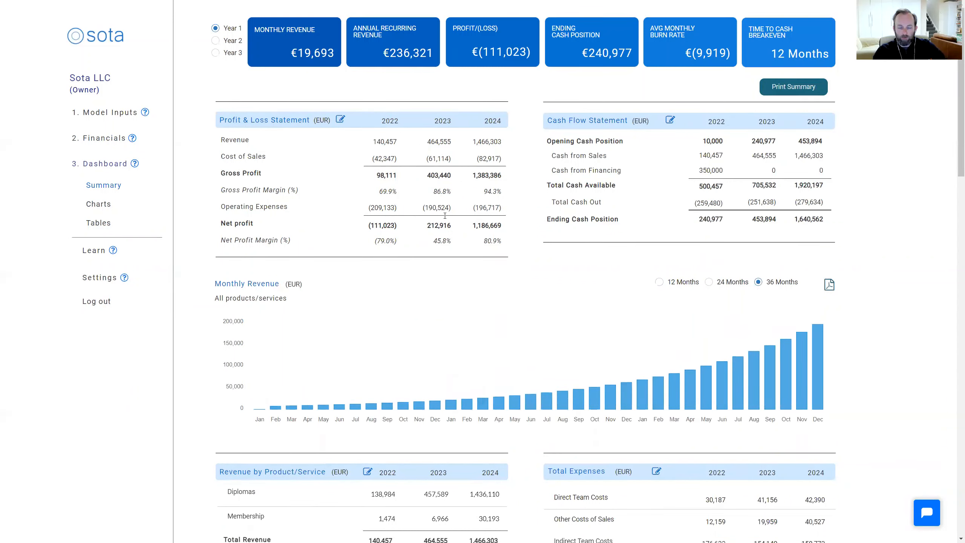
{"action": "scroll", "coordinate": [216, 446], "scroll_direction": "down", "scroll_amount": 1}
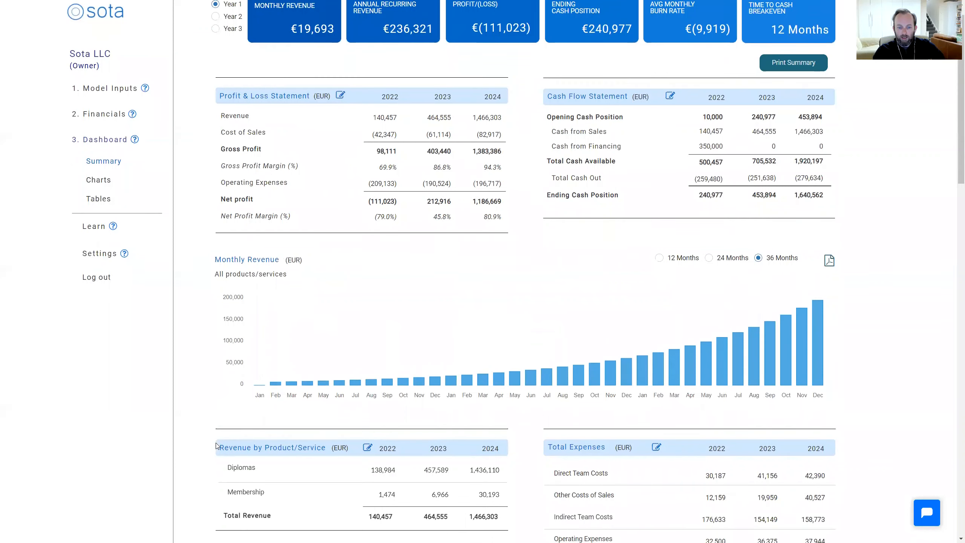
{"action": "scroll", "coordinate": [216, 446], "scroll_direction": "down", "scroll_amount": 3}
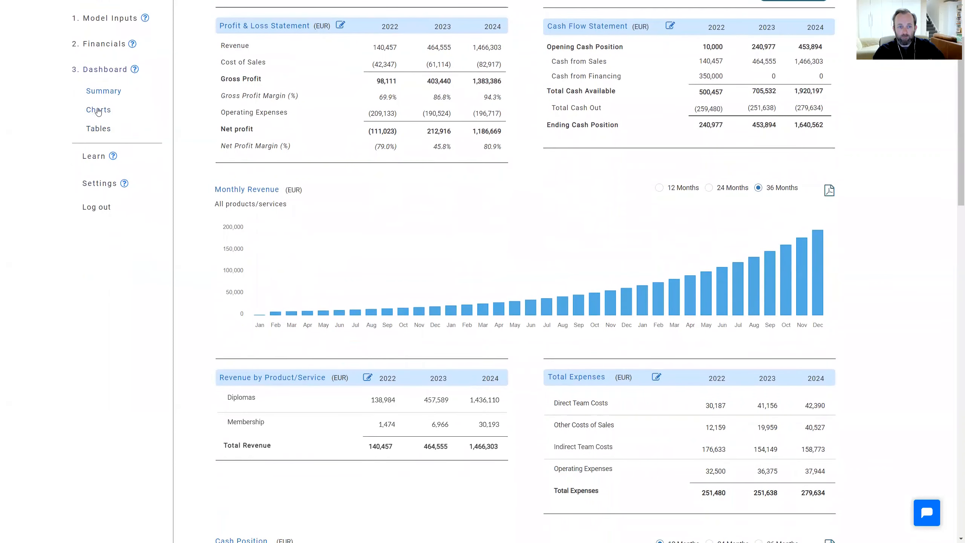
Show the dashboard tables and examine the balance sheet, team costs and headcount, and total expenses
{"action": "left_click", "coordinate": [98, 128]}
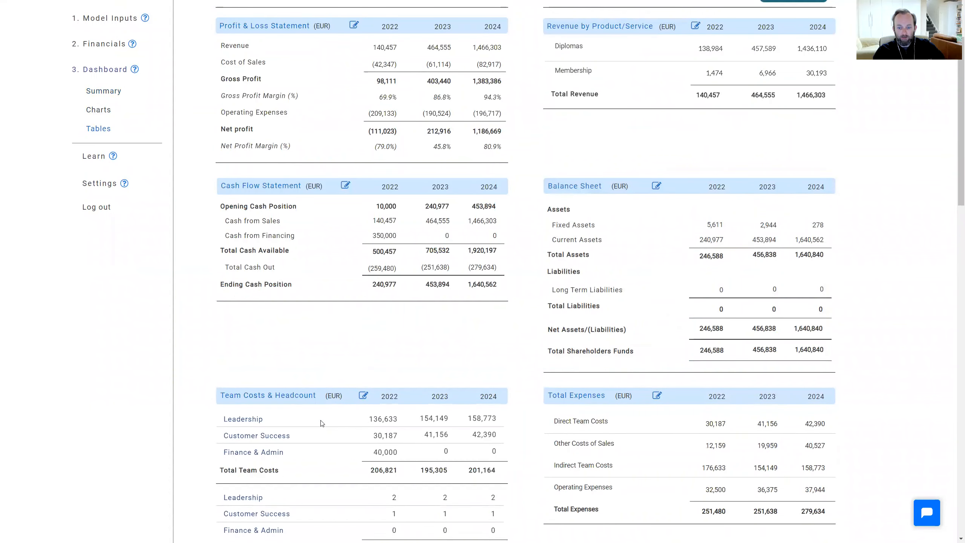
{"action": "scroll", "coordinate": [319, 423], "scroll_direction": "down", "scroll_amount": 2}
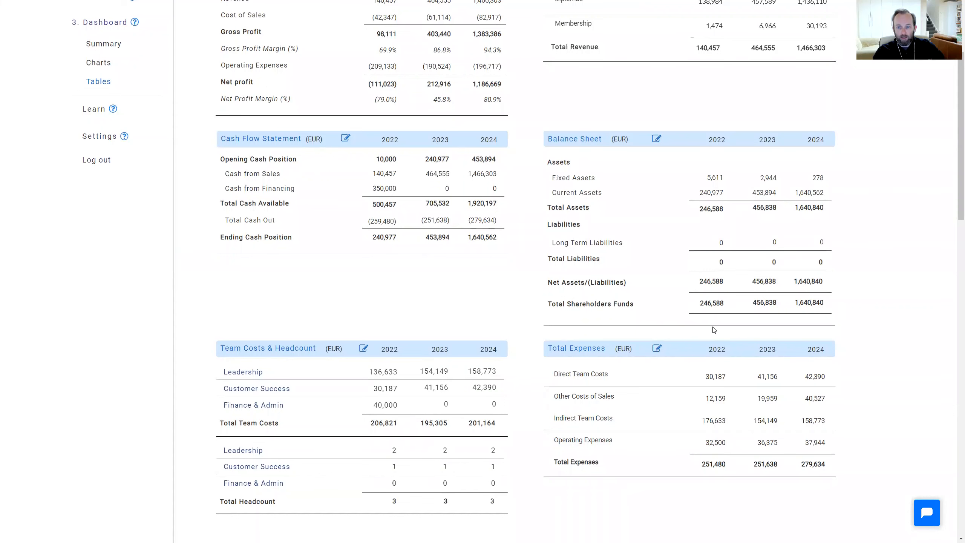
{"action": "scroll", "coordinate": [714, 329], "scroll_direction": "up", "scroll_amount": 5}
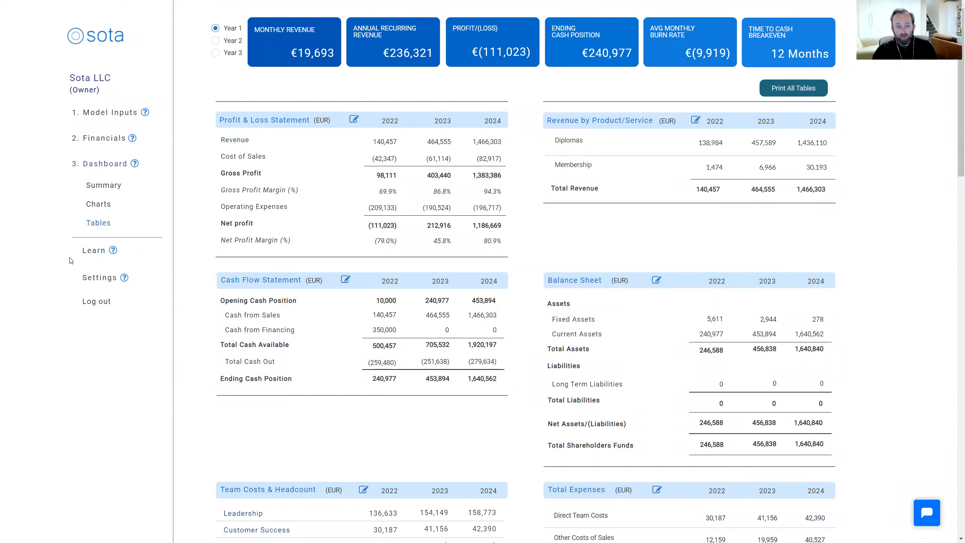
Return to the 2022 Operating Cash Flow and open the revenue inputs behind its Cash in from Revenue section
{"action": "left_click", "coordinate": [110, 141]}
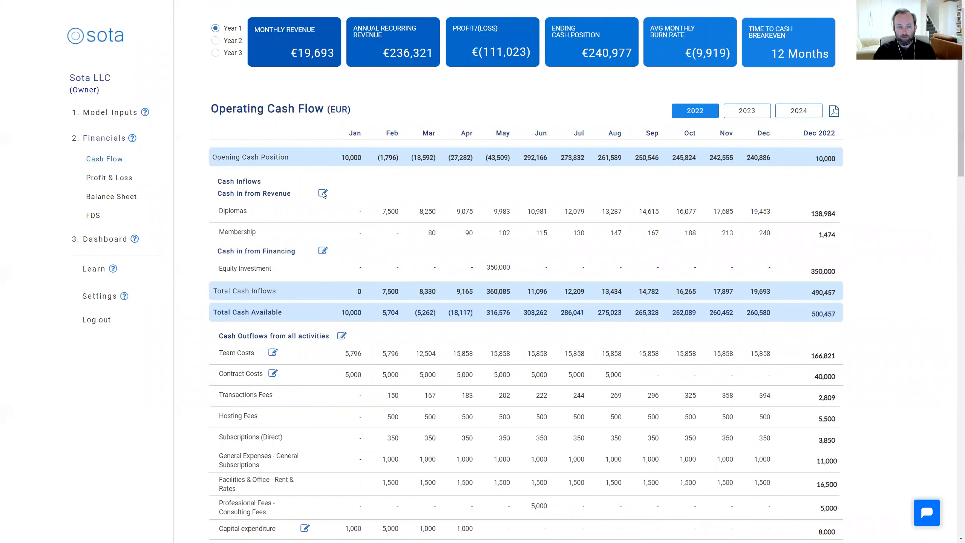
{"action": "left_click", "coordinate": [323, 194]}
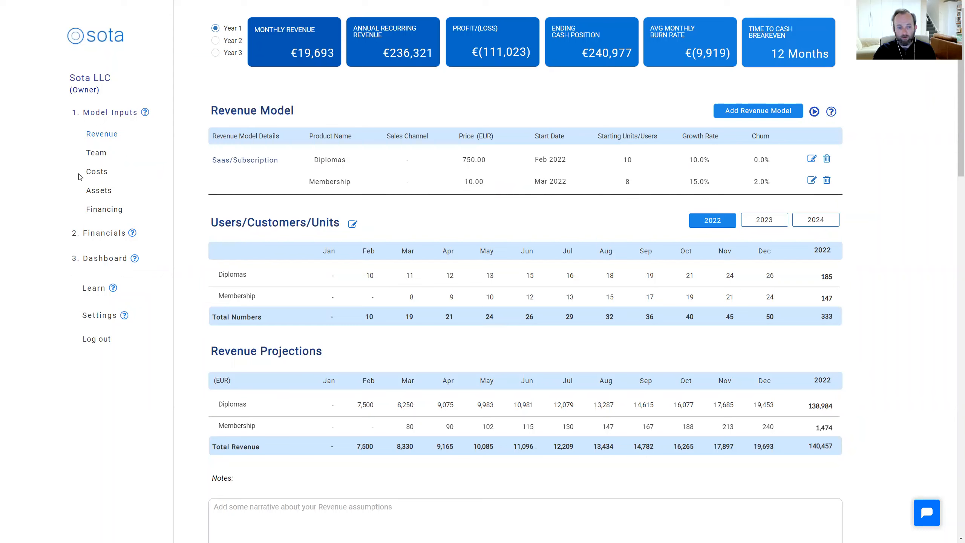
Check the user and company profile settings, and view the roles available when adding a user
{"action": "left_click", "coordinate": [99, 320]}
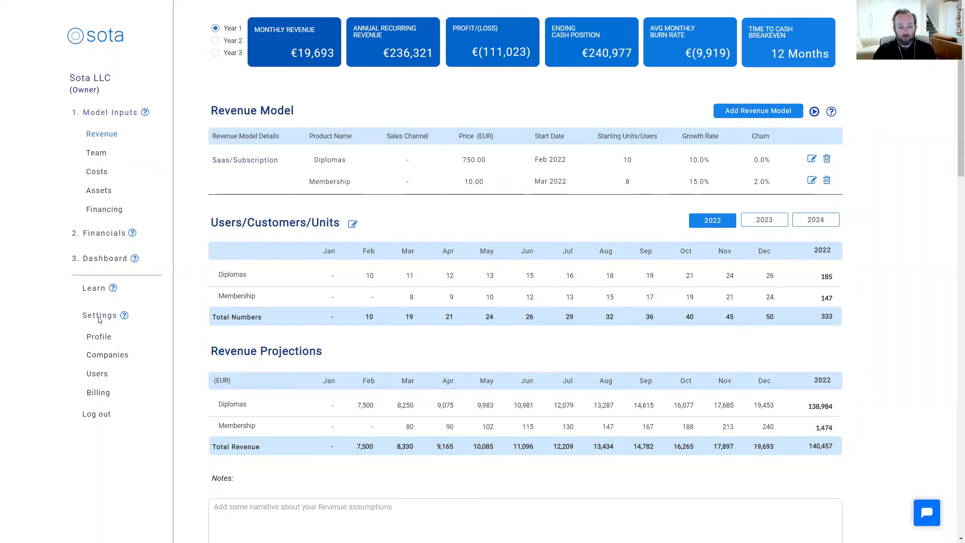
{"action": "left_click", "coordinate": [100, 336]}
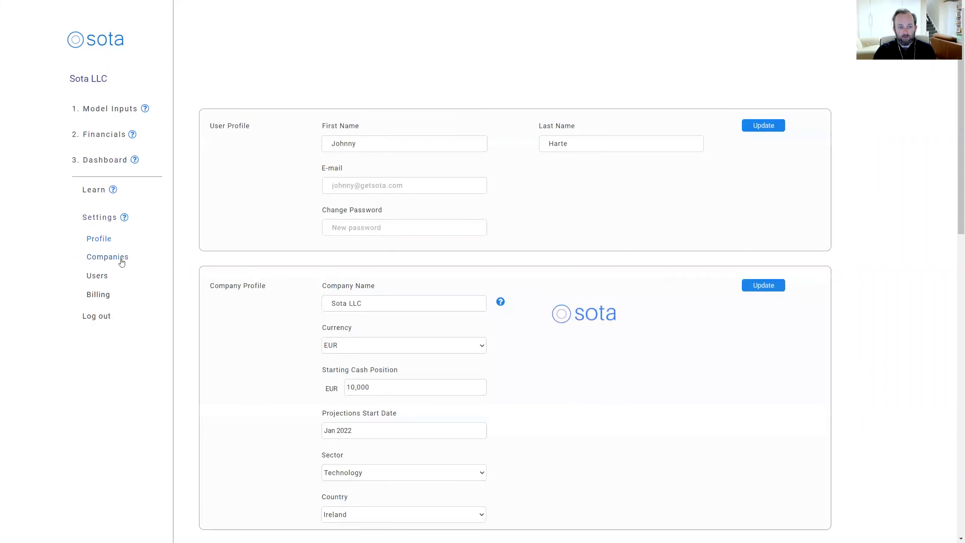
{"action": "left_click", "coordinate": [98, 276]}
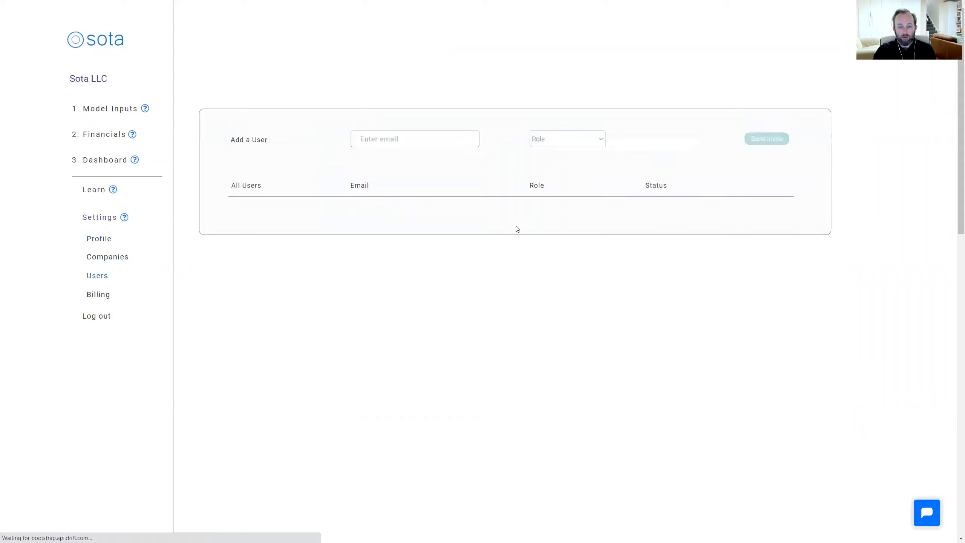
{"action": "left_click", "coordinate": [601, 141]}
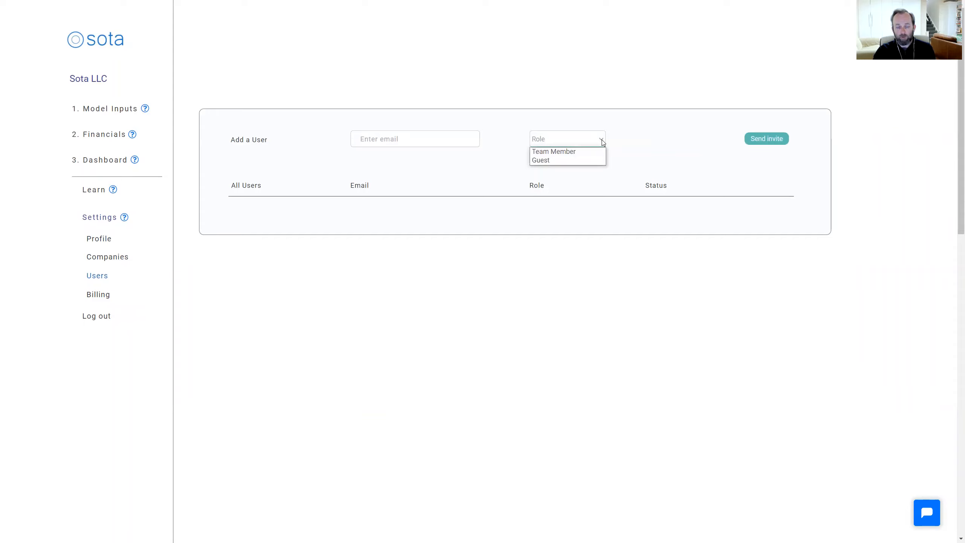